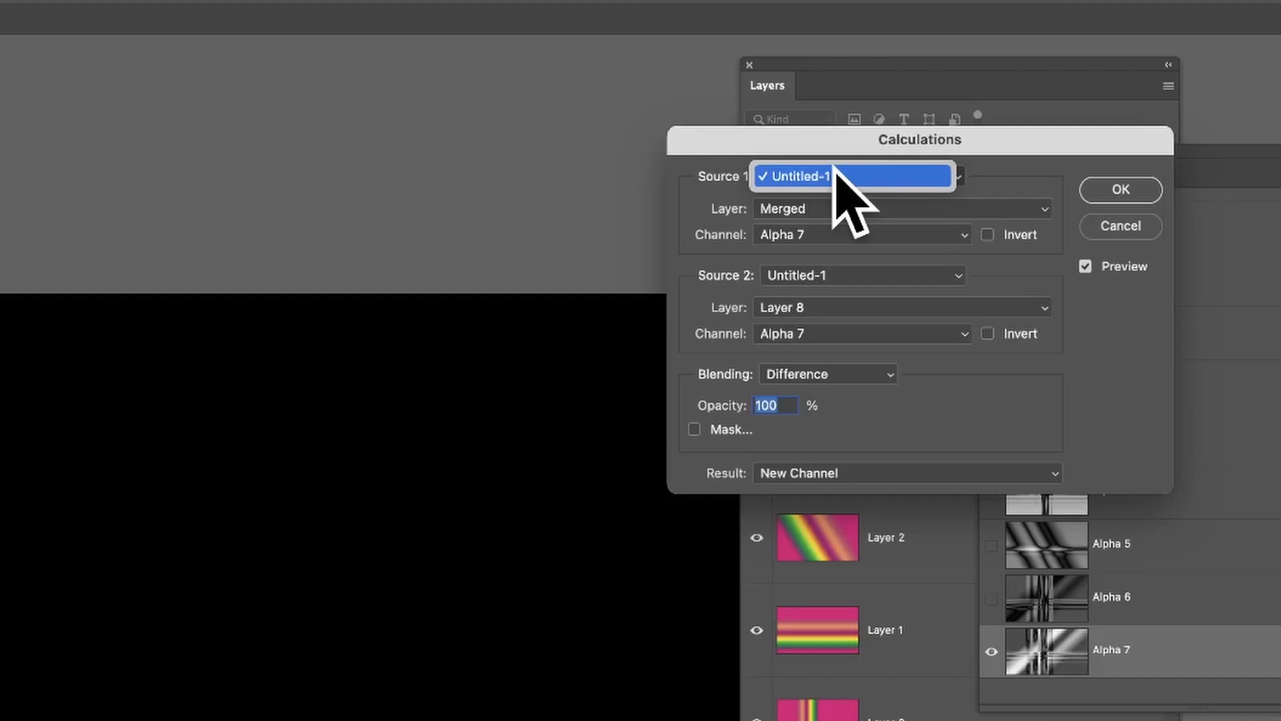
# - Set Source 1 of the calculation to the Untitled-1 document, Layer 7, and channel Alpha 2
pyautogui.click(834, 175)
pyautogui.click(823, 208)
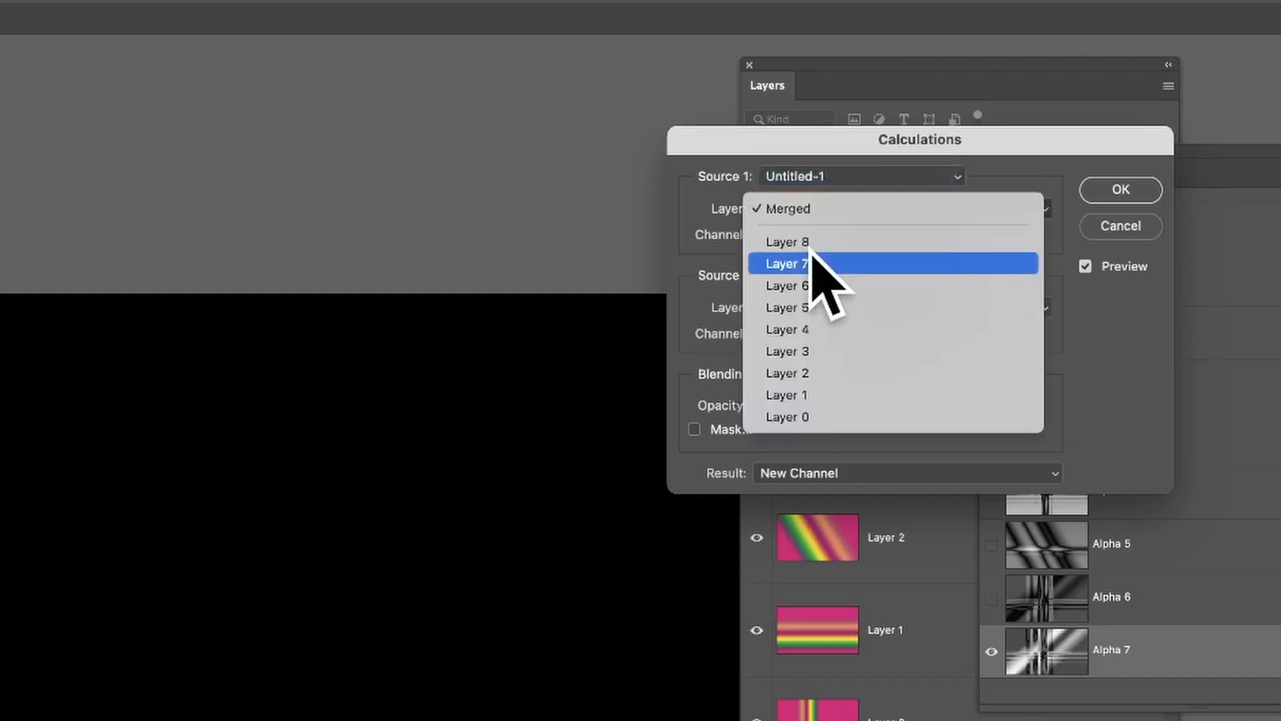
pyautogui.click(813, 262)
pyautogui.click(807, 235)
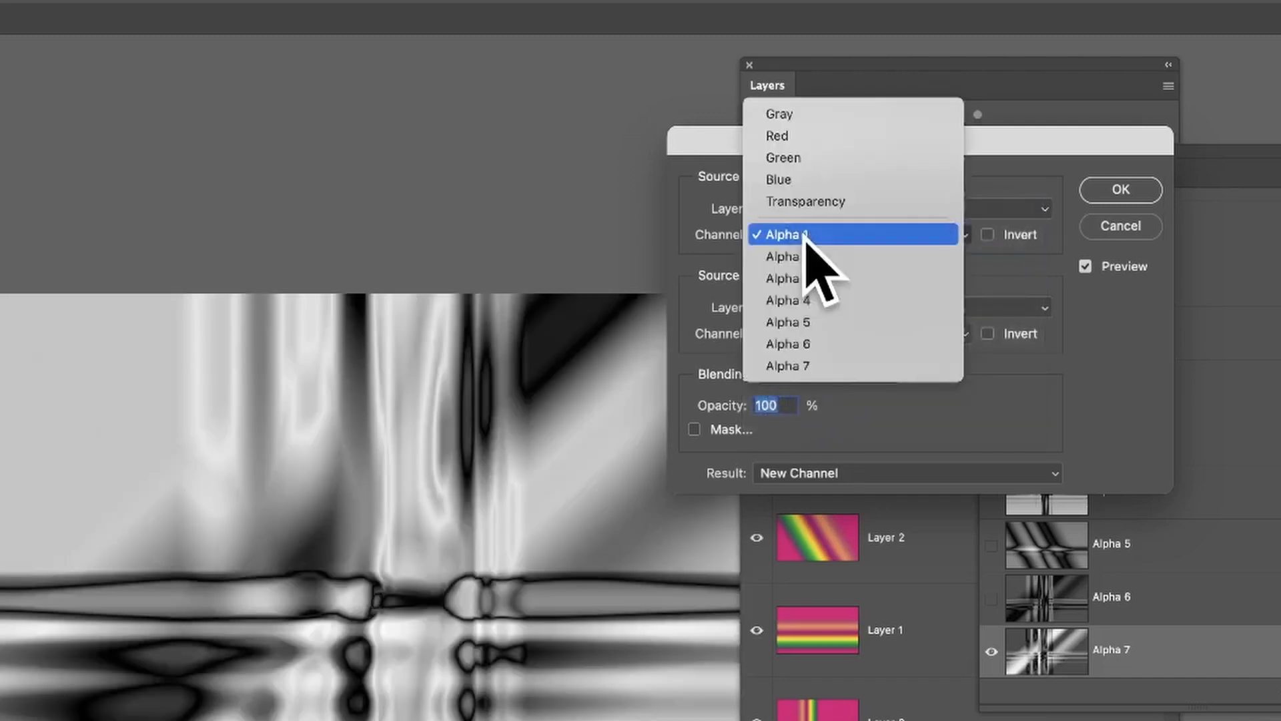
pyautogui.click(808, 256)
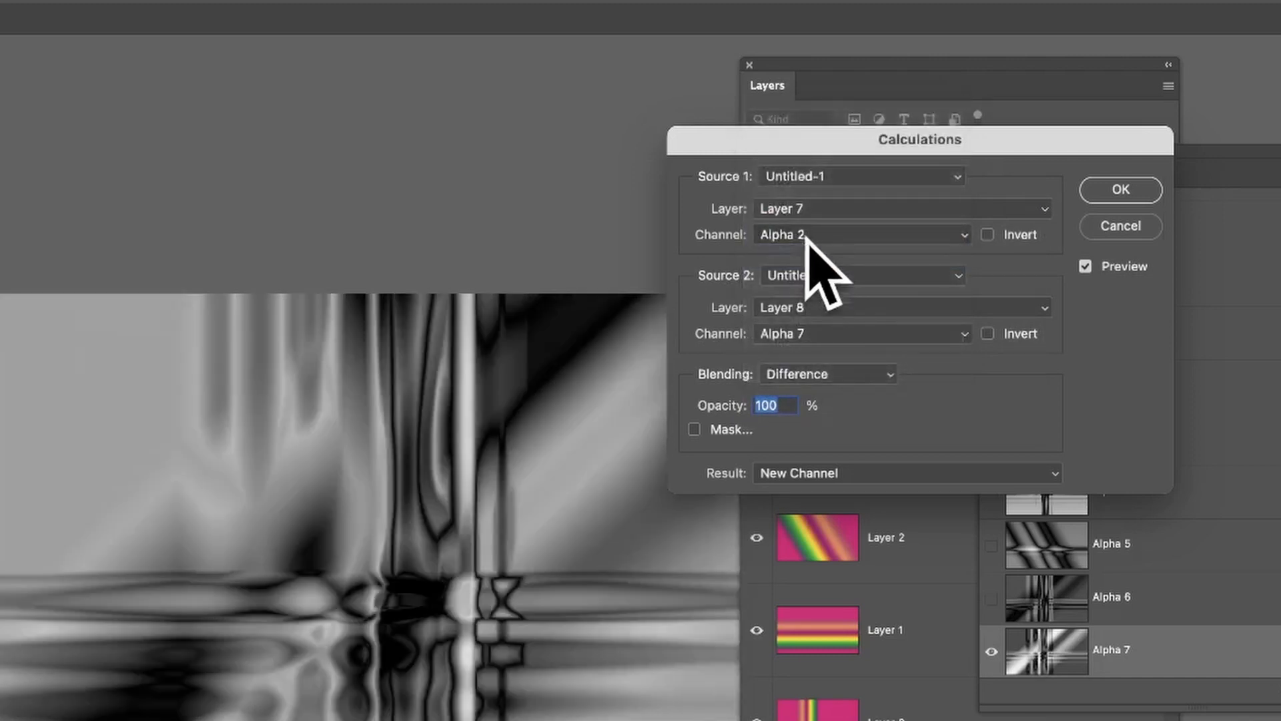
# - Try Alpha 3 and Alpha 4 as the Source 1 channel
pyautogui.click(807, 237)
pyautogui.click(809, 257)
pyautogui.click(809, 240)
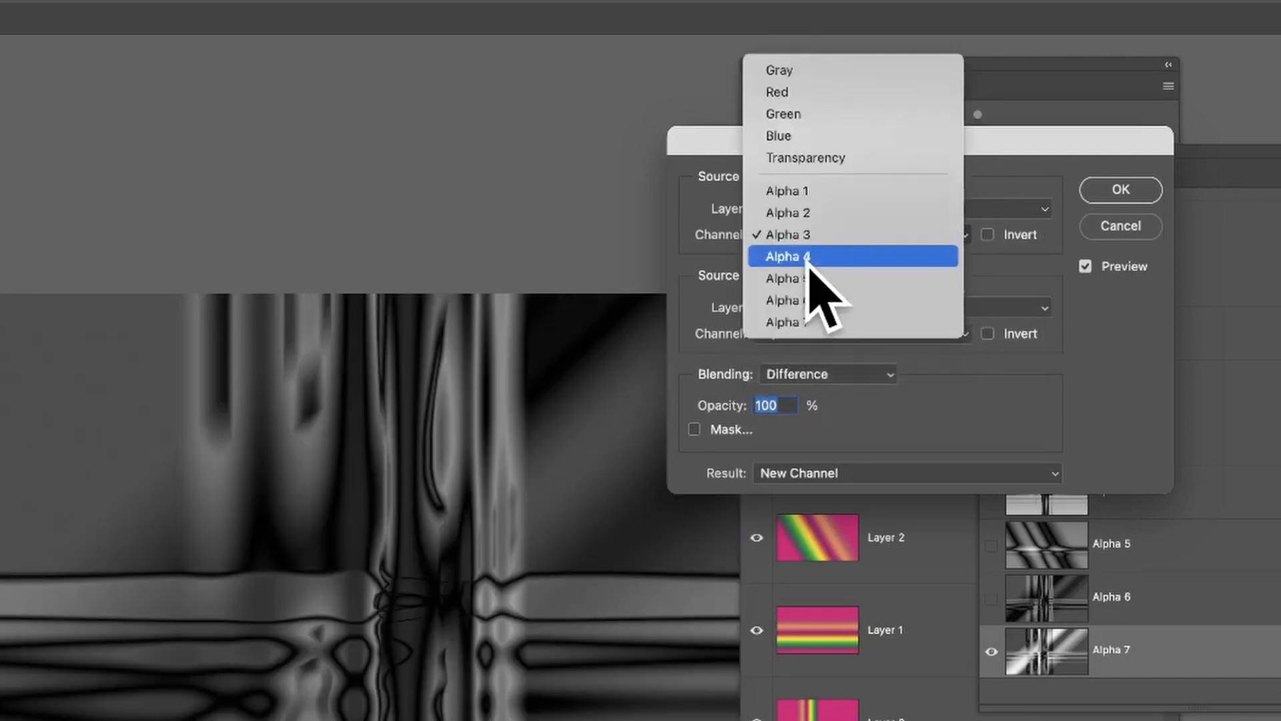
pyautogui.click(807, 257)
# - Set the Source 1 channel to Blue and its layer to Layer 8
pyautogui.click(809, 239)
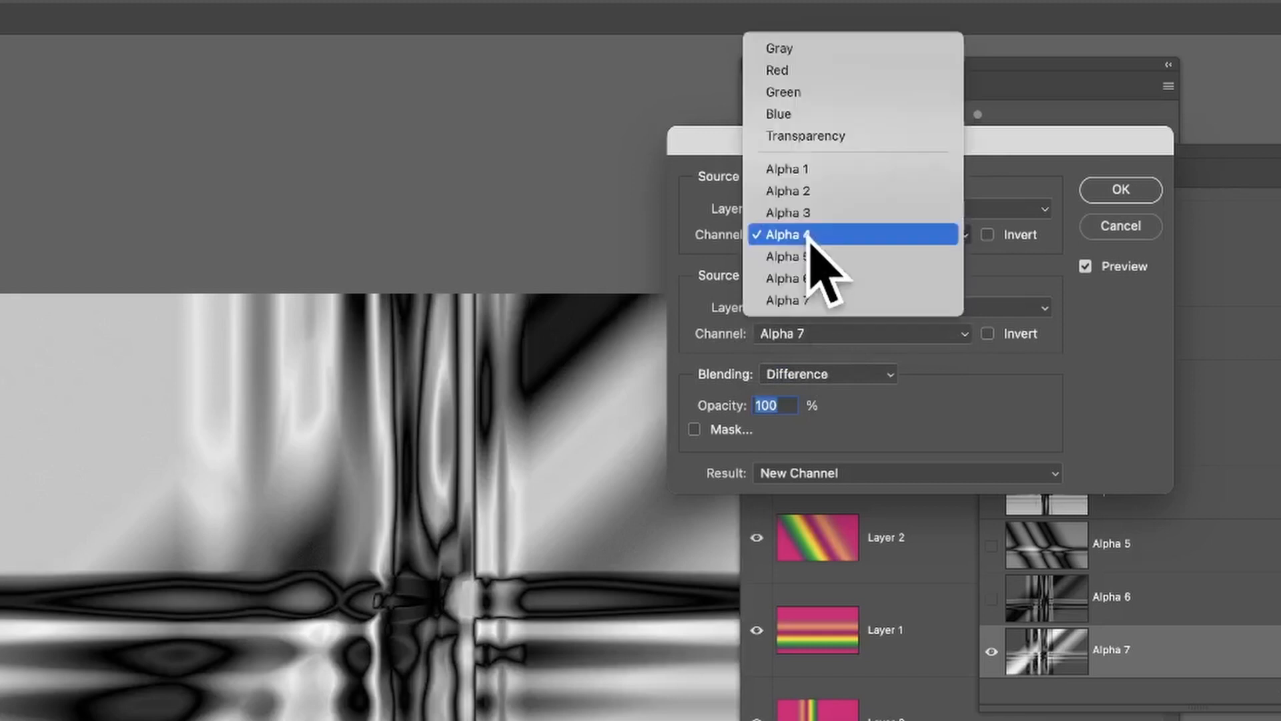
pyautogui.click(779, 114)
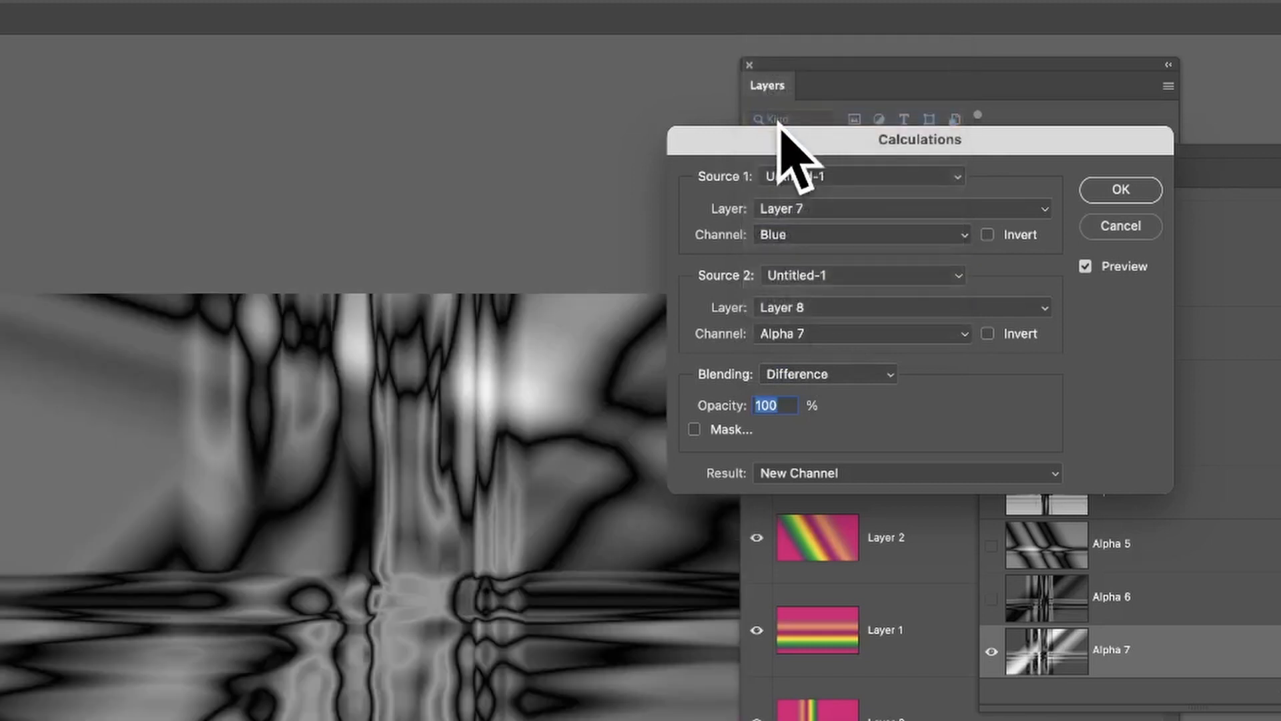
pyautogui.click(849, 207)
pyautogui.click(837, 189)
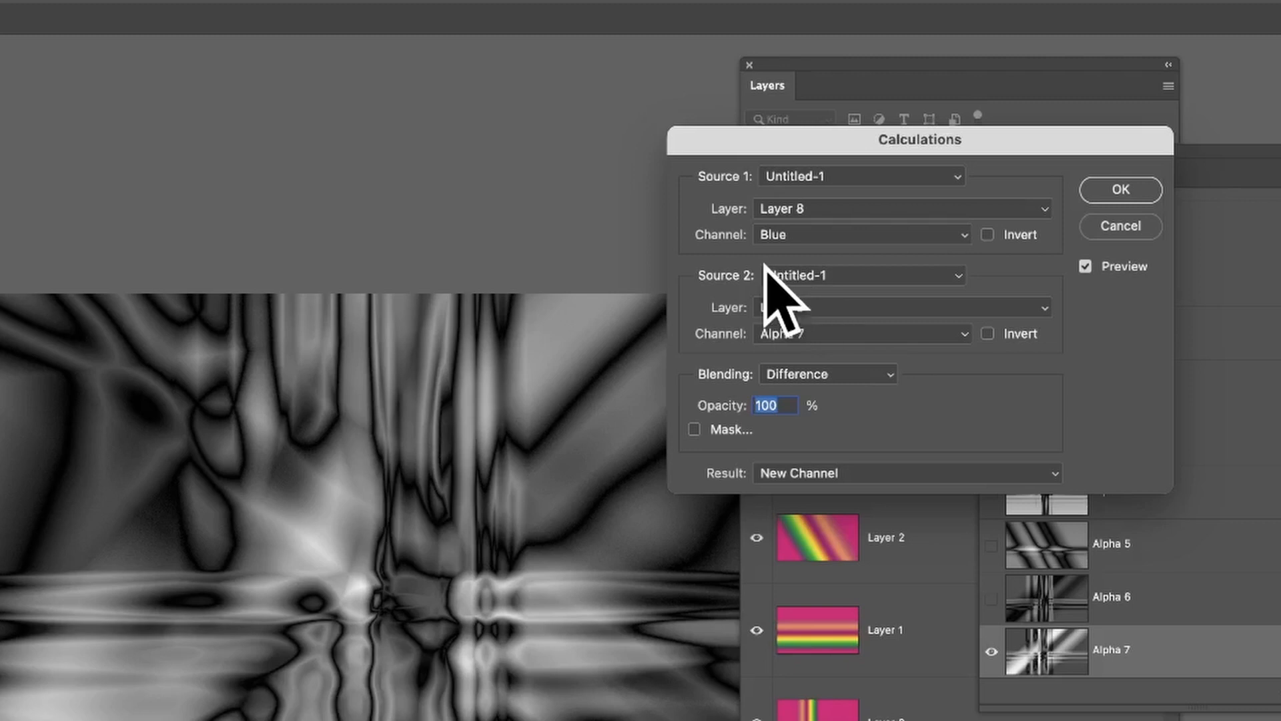
# - Try Layer 7, Layer 5 and Layer 3 as the Source 2 layer
pyautogui.click(826, 305)
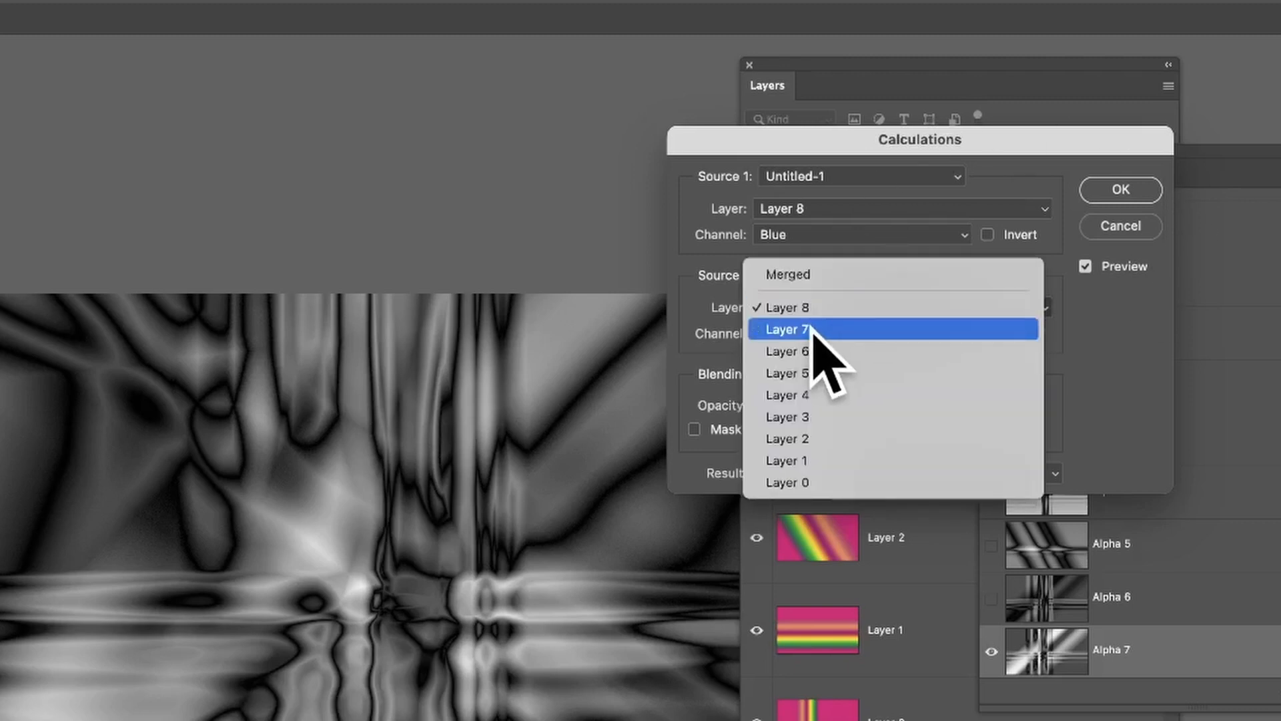
pyautogui.click(824, 329)
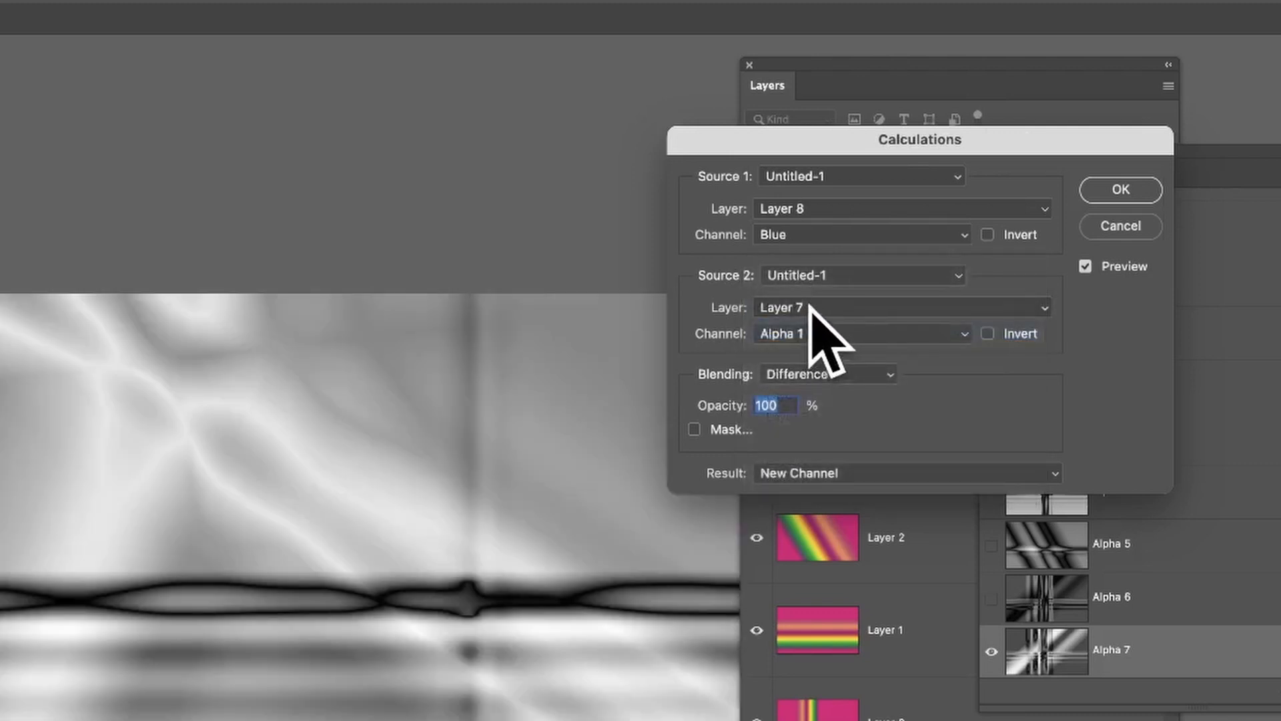
pyautogui.click(811, 310)
pyautogui.click(819, 340)
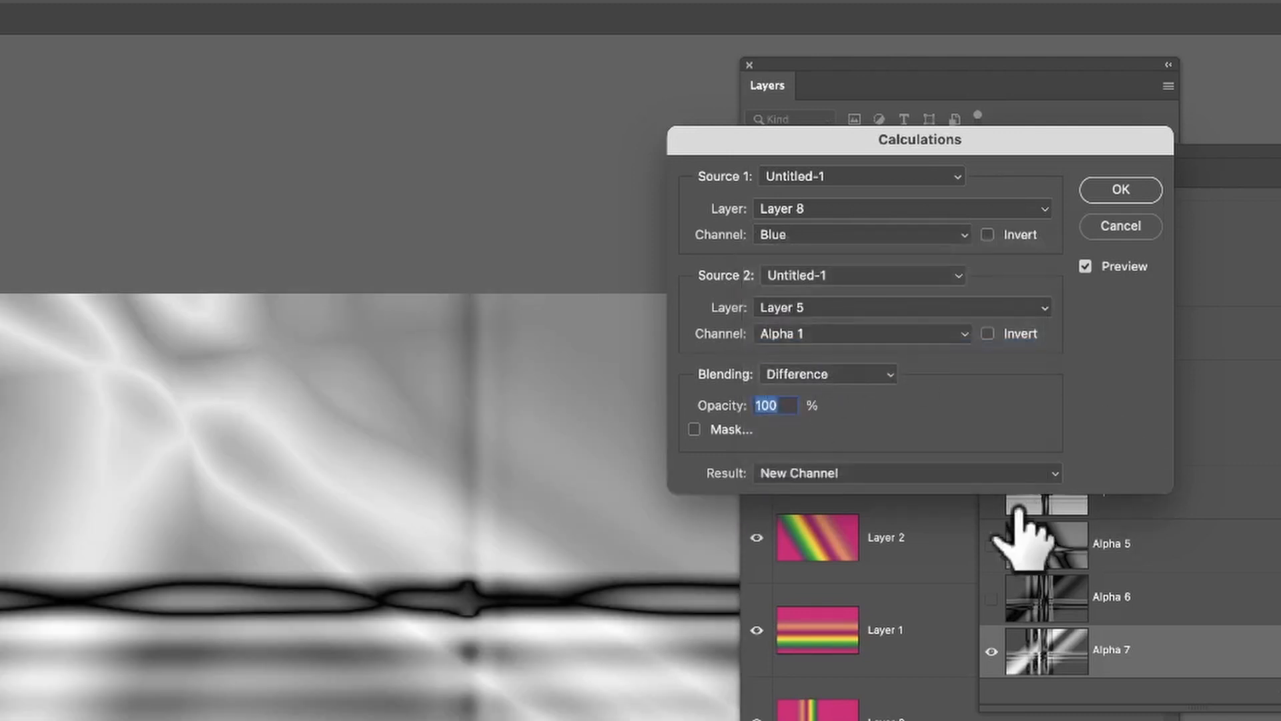
pyautogui.click(815, 308)
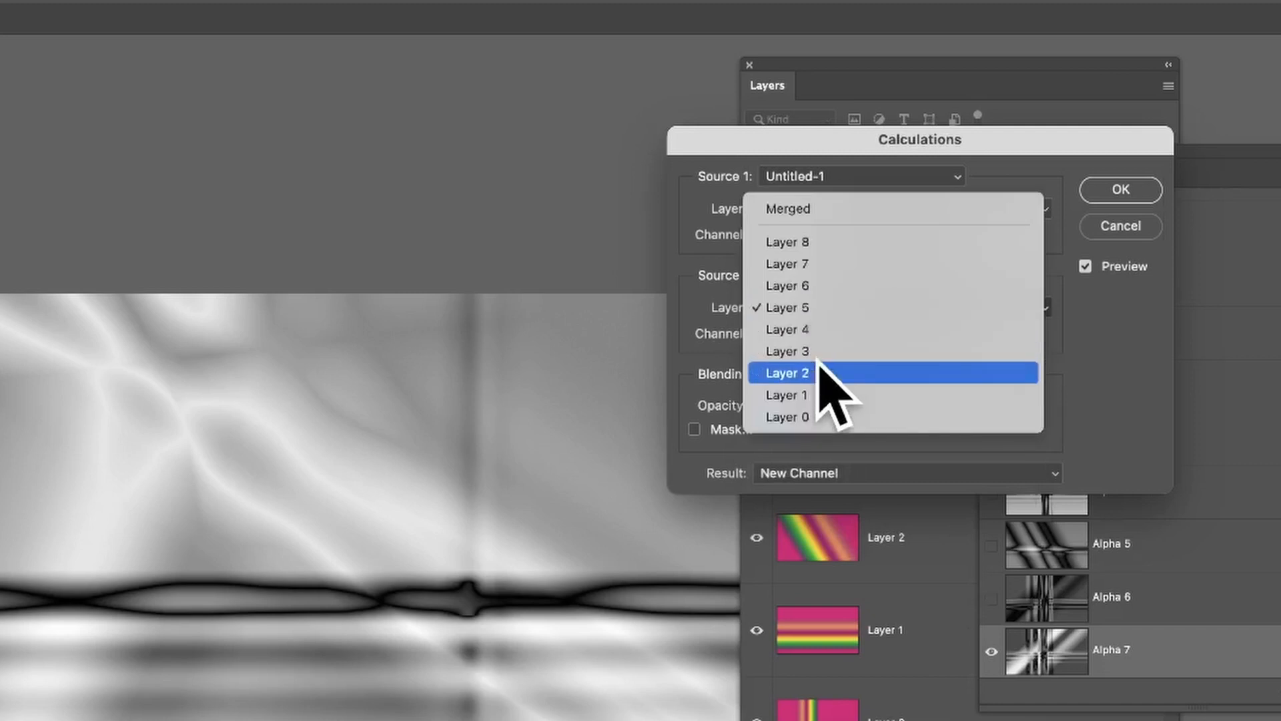
pyautogui.click(820, 348)
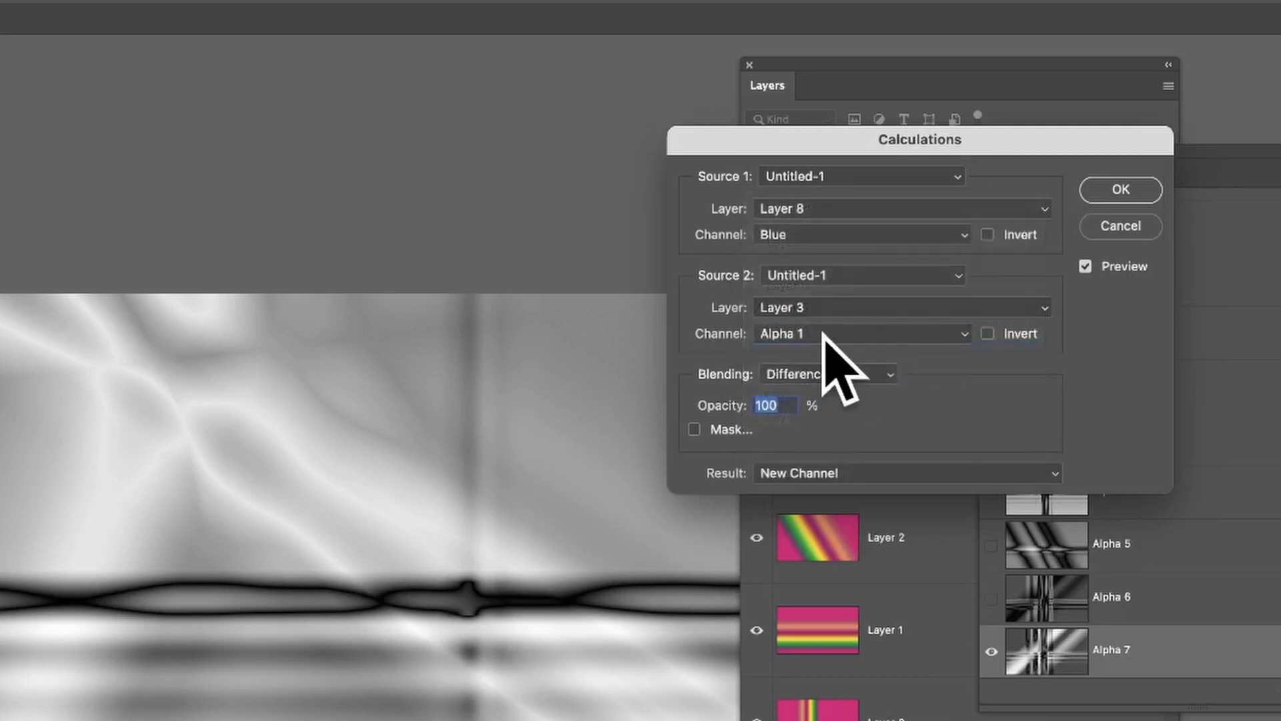
# - Try Alpha 2, Alpha 3 and Alpha 4 as the Source 2 channel with Layer 3
pyautogui.click(829, 334)
pyautogui.click(825, 353)
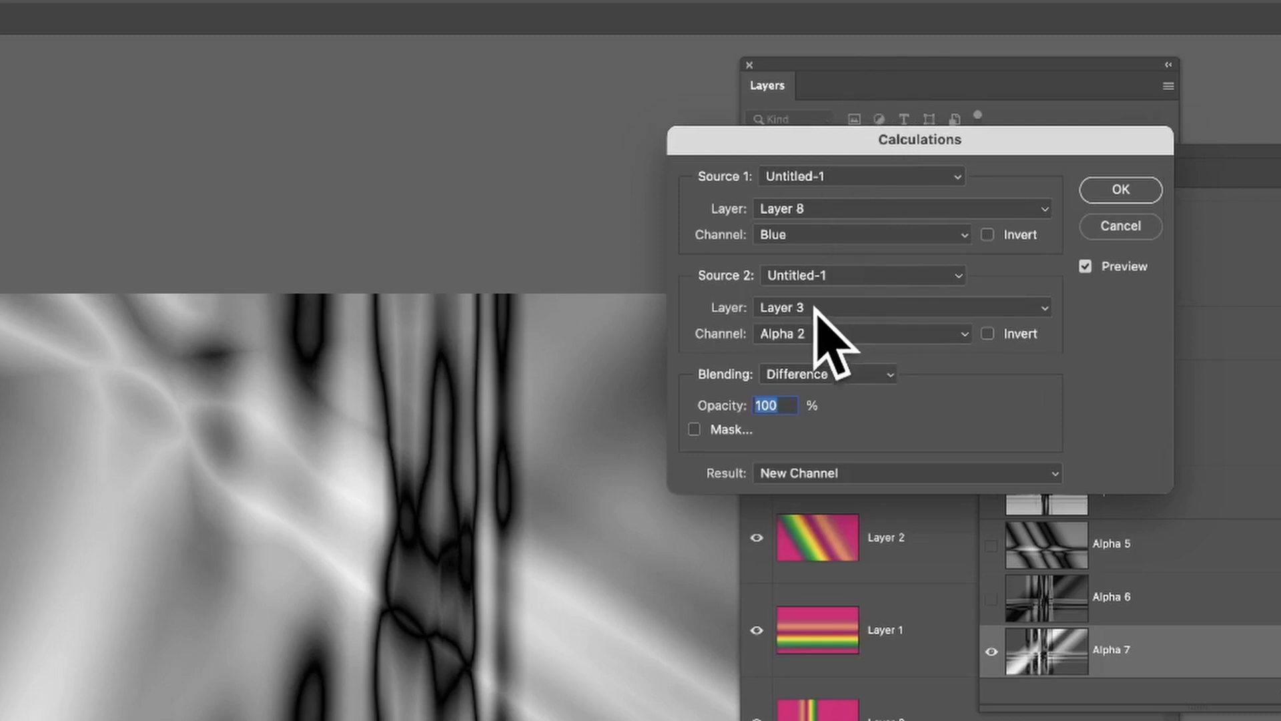
pyautogui.click(812, 333)
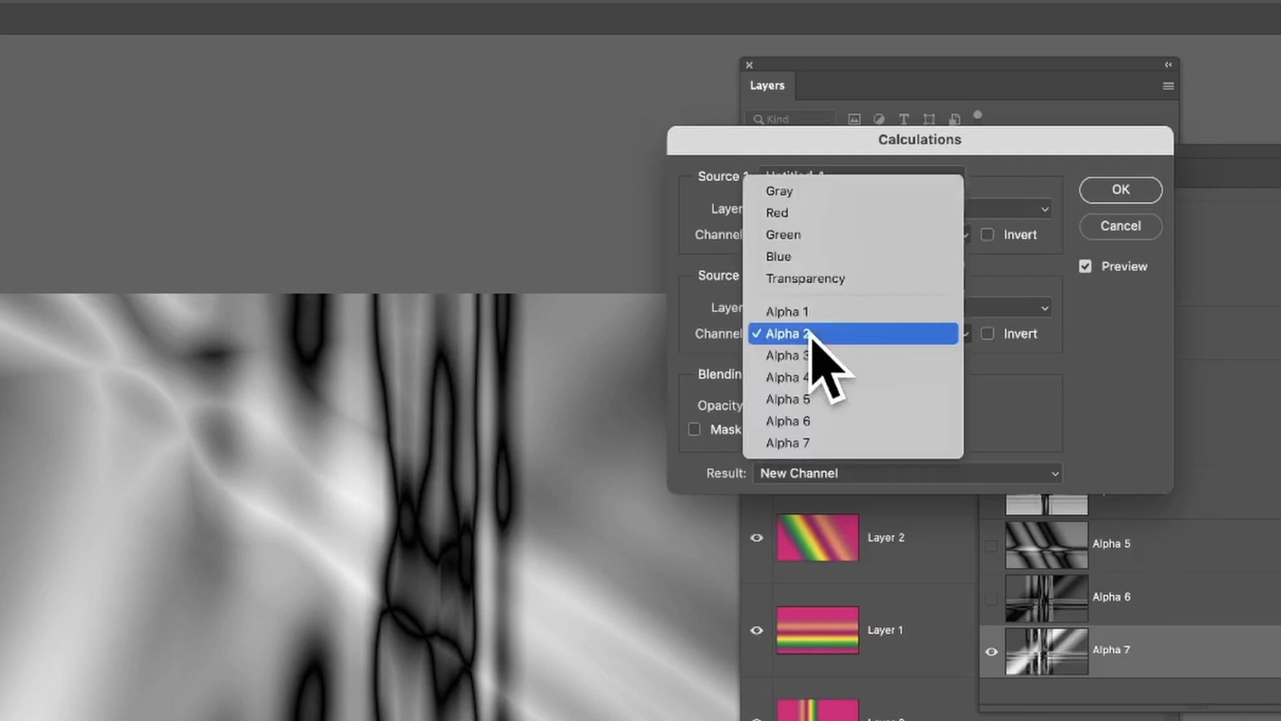
pyautogui.click(808, 355)
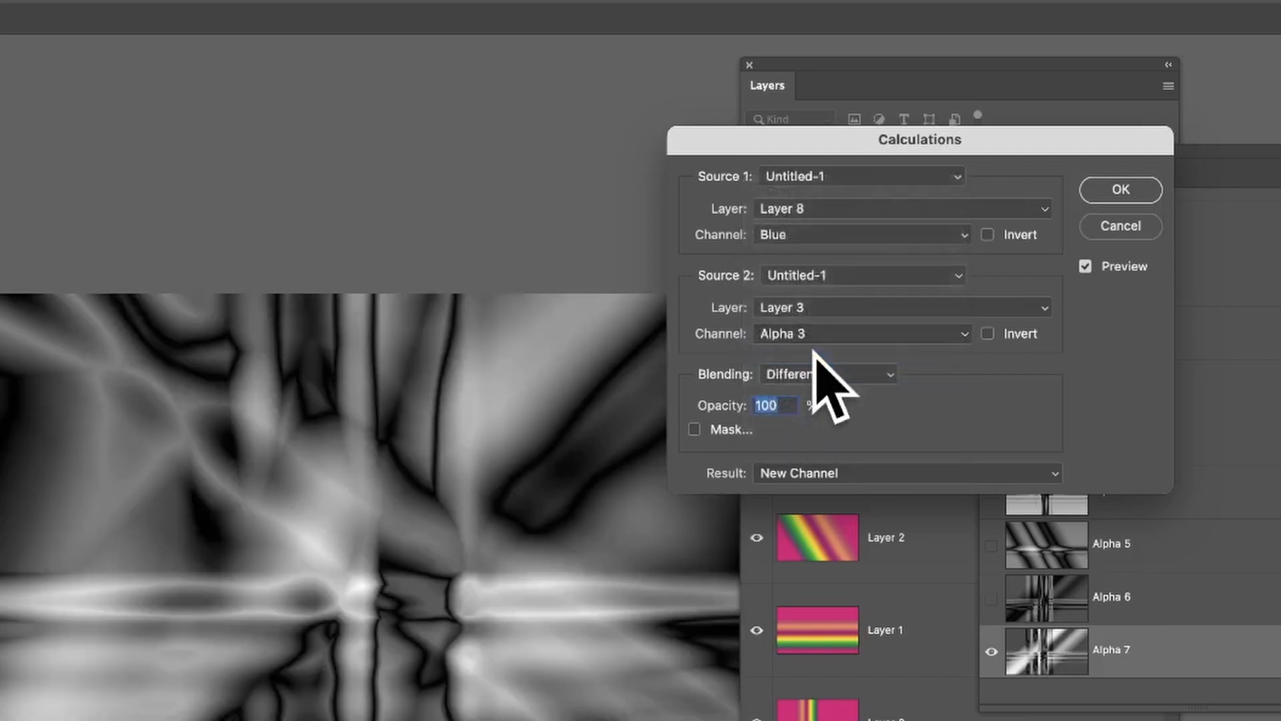
pyautogui.click(821, 331)
pyautogui.click(828, 352)
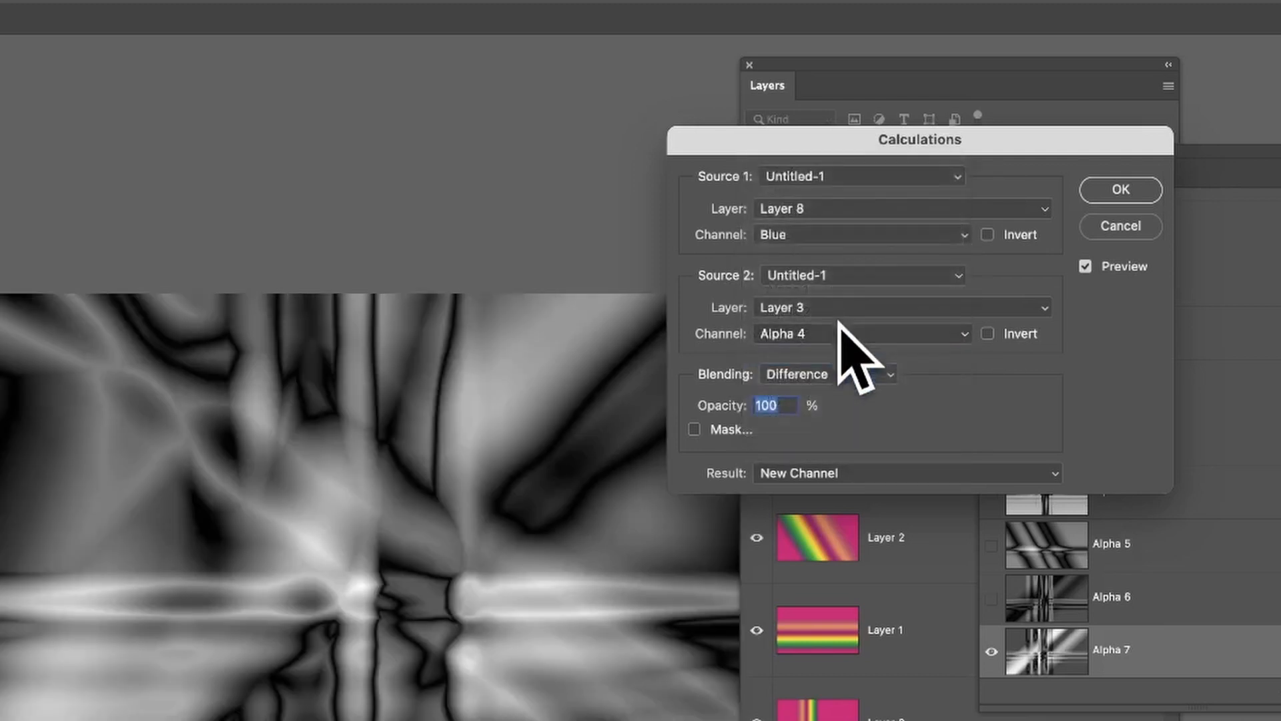
# - Set the Source 2 layer to Layer 6 with channel Alpha 1, and move the Calculations dialog aside
pyautogui.click(833, 308)
pyautogui.click(849, 241)
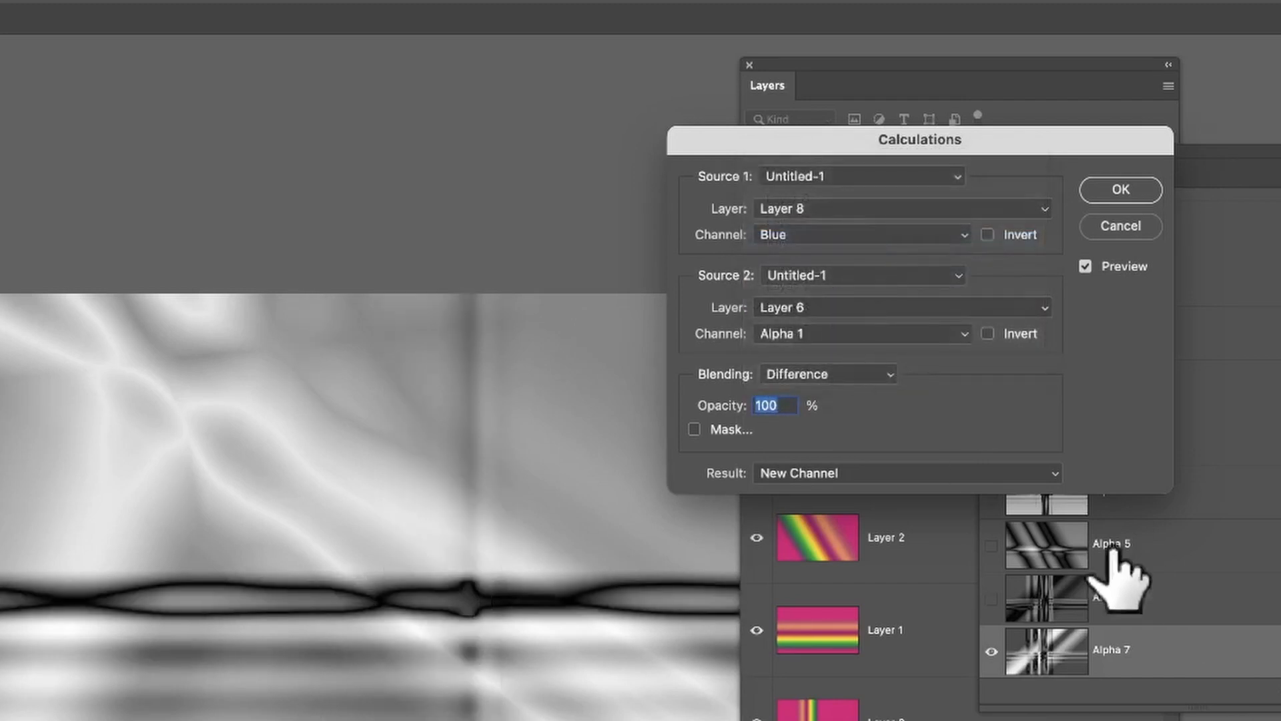
pyautogui.press('Escape')
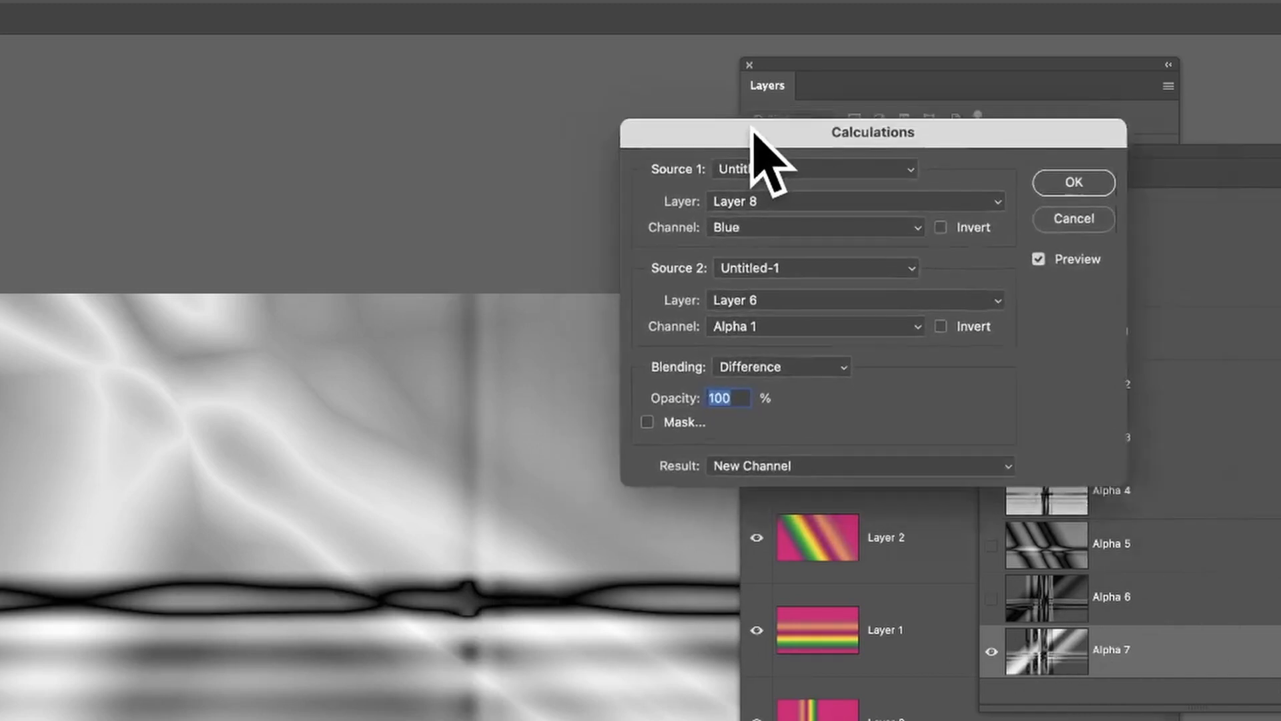
pyautogui.moveTo(755, 134); pyautogui.dragTo(933, 152)
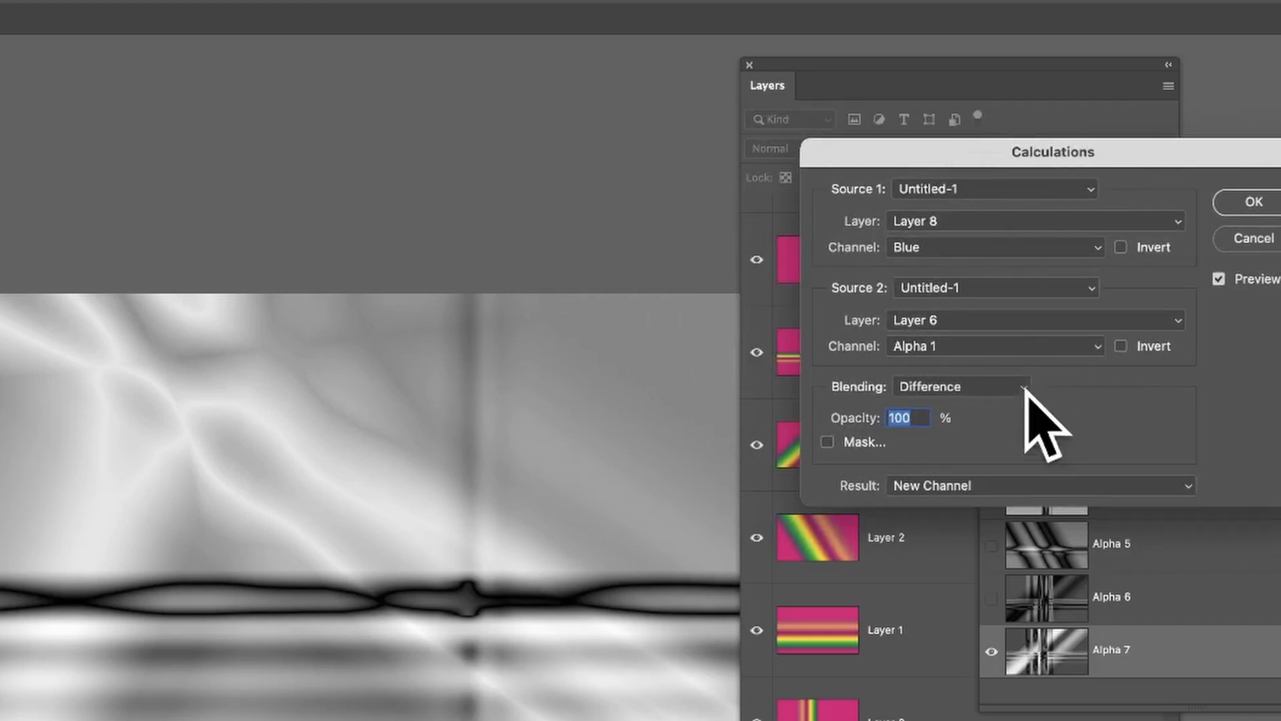
# - Try Hard Light blending, and Add blending with an offset of 76 and a scale of 1.589
pyautogui.click(931, 384)
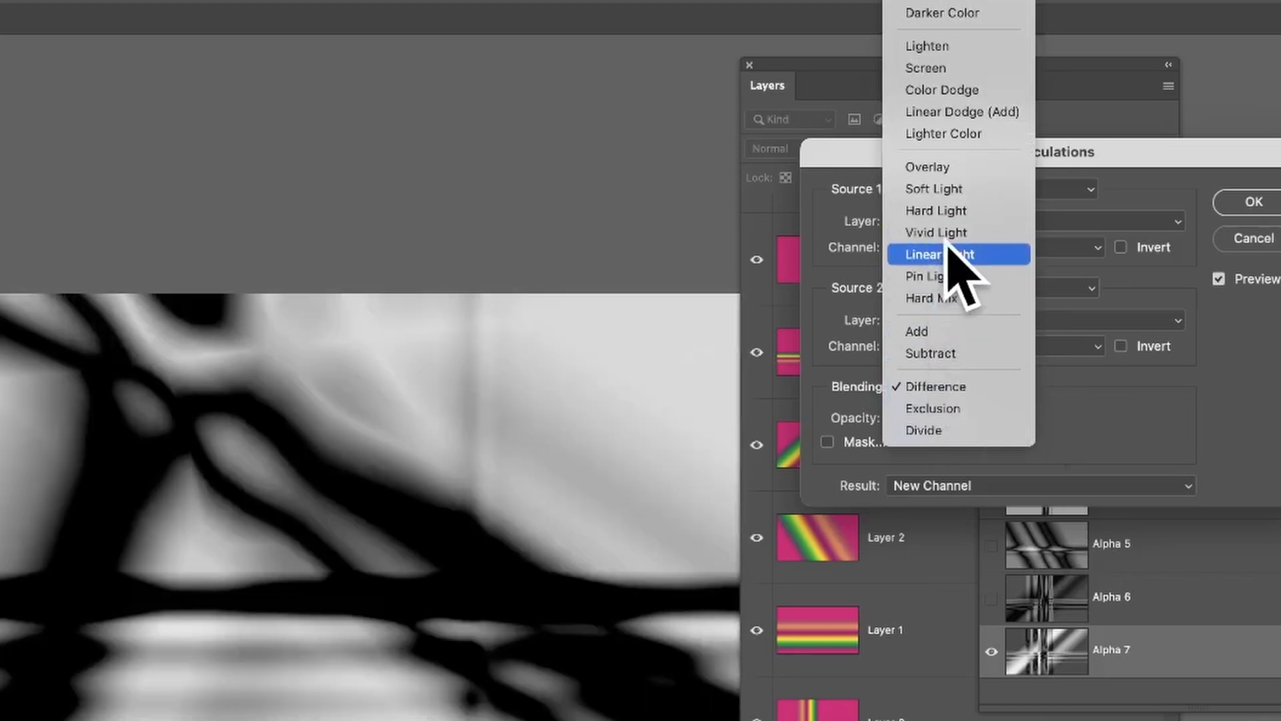
pyautogui.click(945, 208)
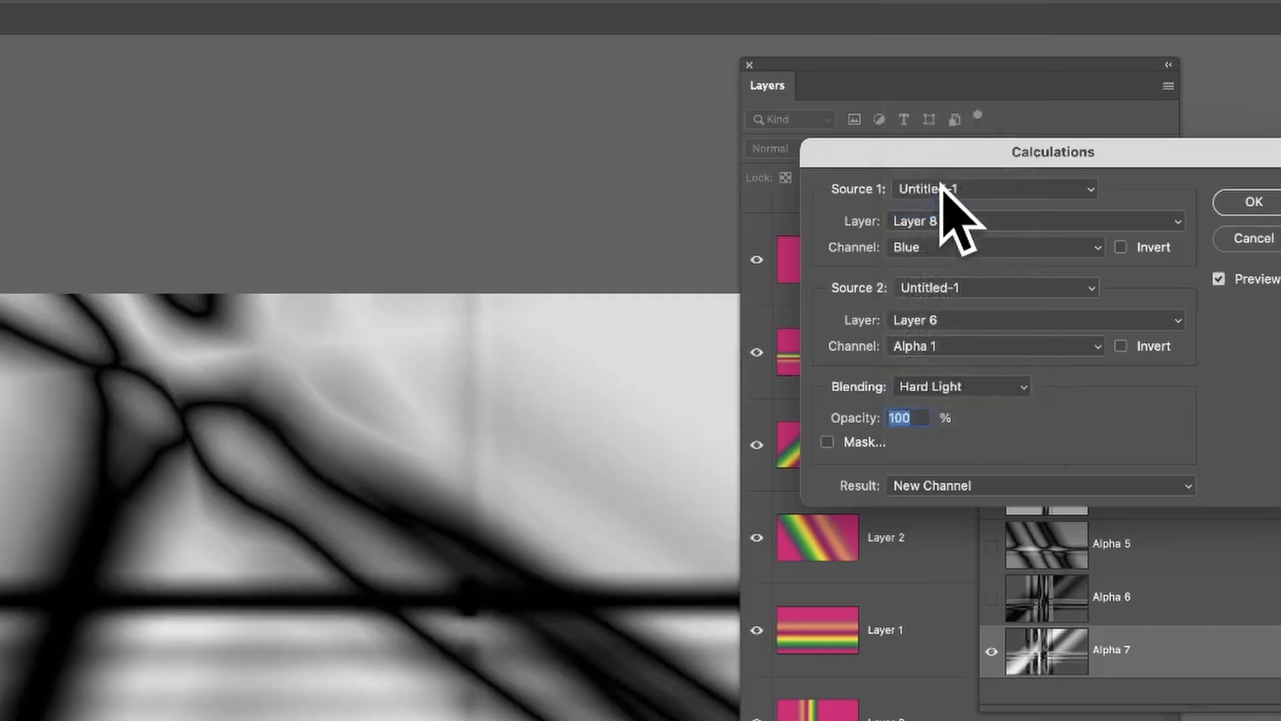
pyautogui.click(951, 390)
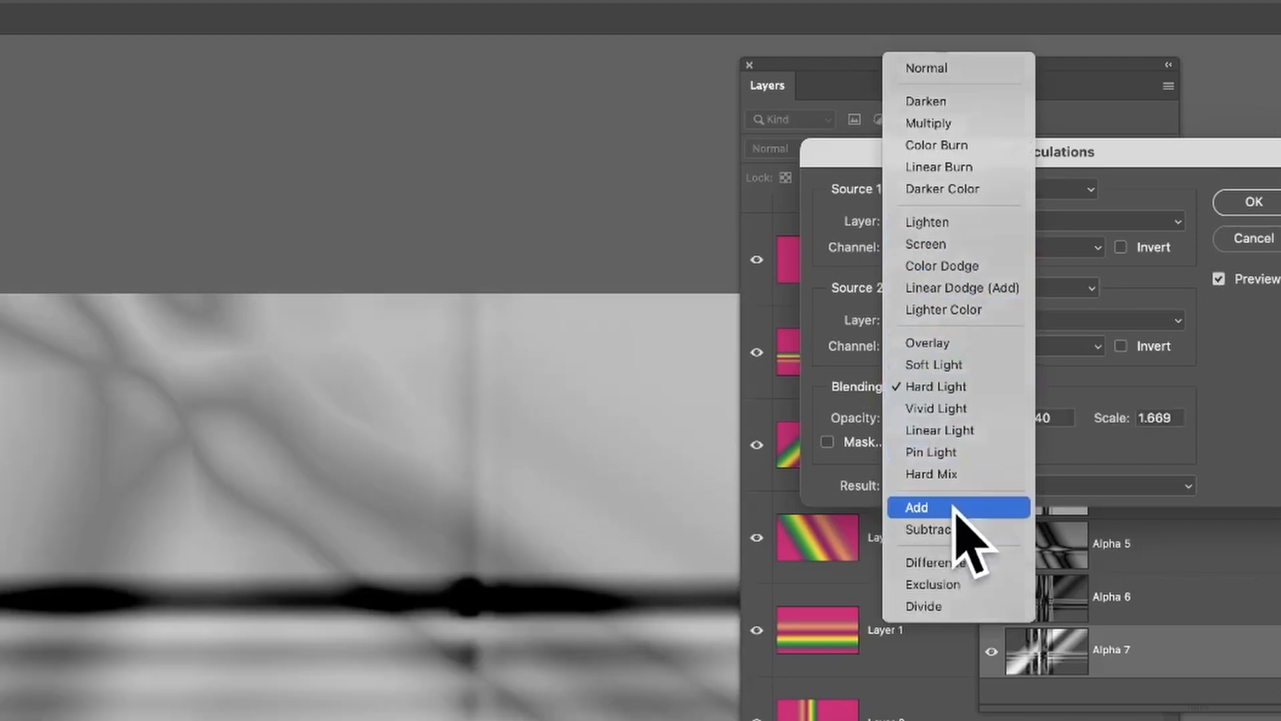
pyautogui.click(954, 508)
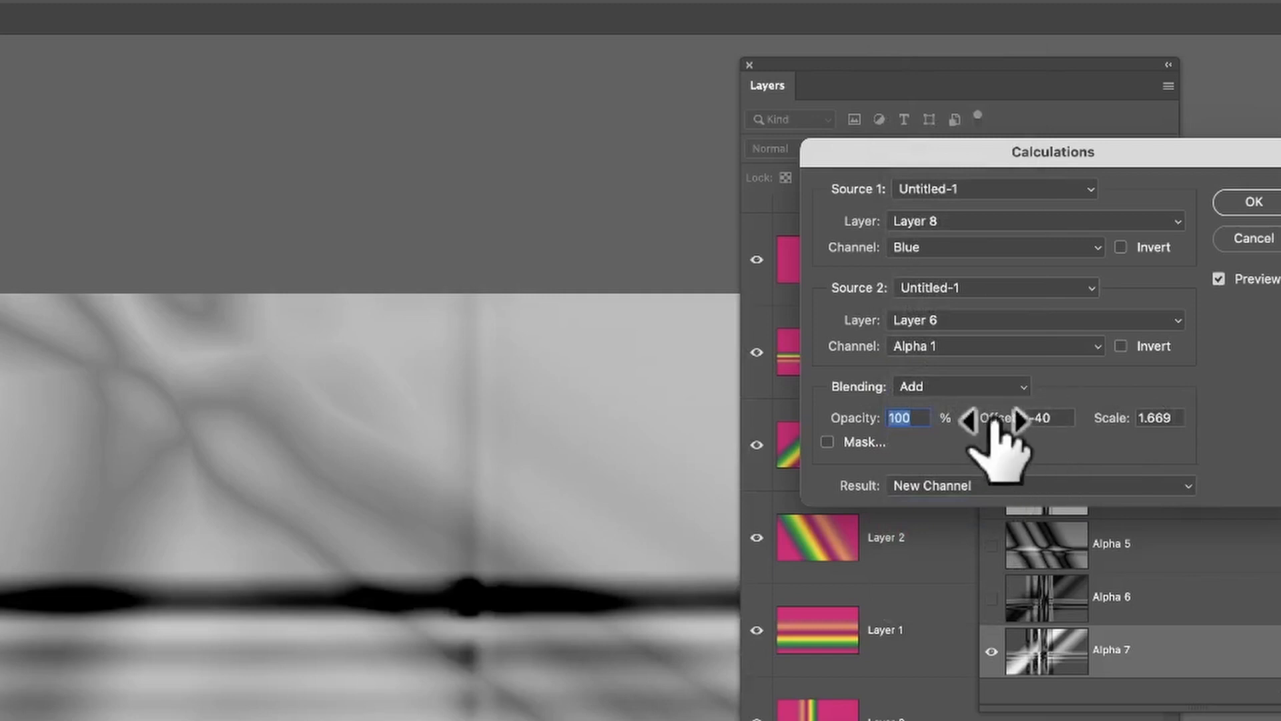
pyautogui.moveTo(992, 418); pyautogui.dragTo(1035, 417)
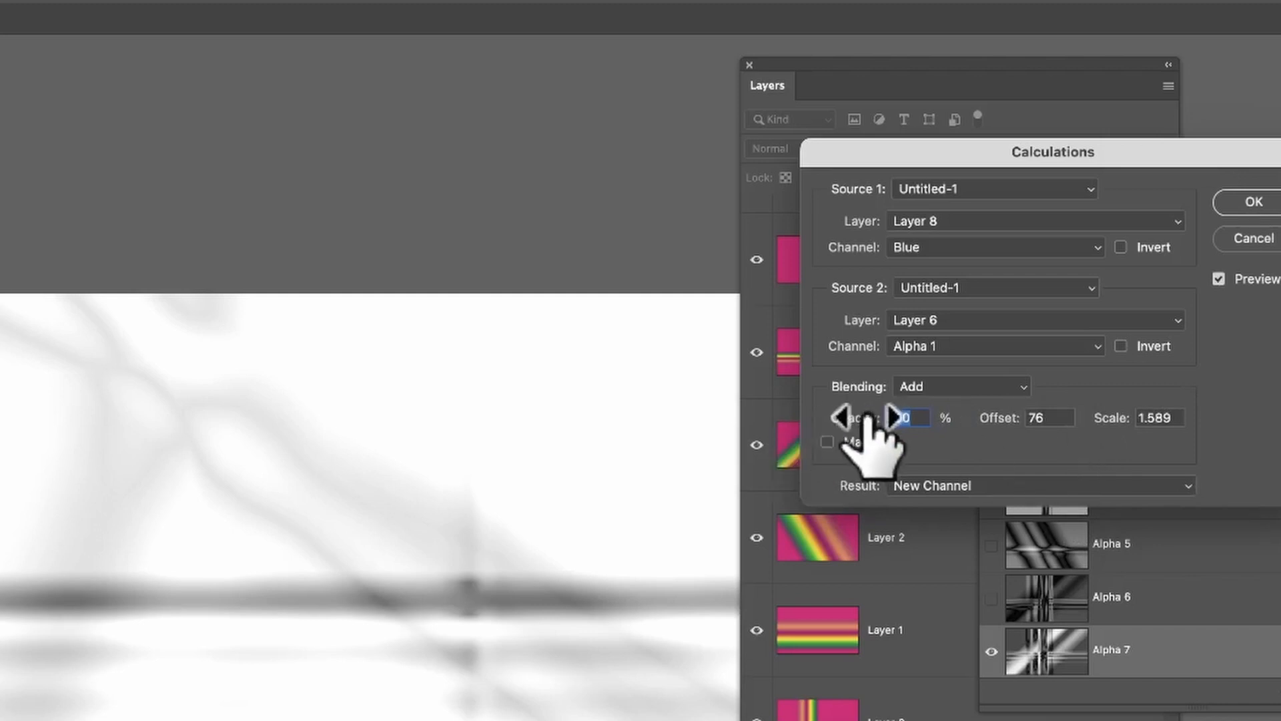
pyautogui.moveTo(859, 415); pyautogui.dragTo(967, 397)
# - Try Subtract blending, and settle on Hard Light as the calculation's blending mode
pyautogui.click(967, 394)
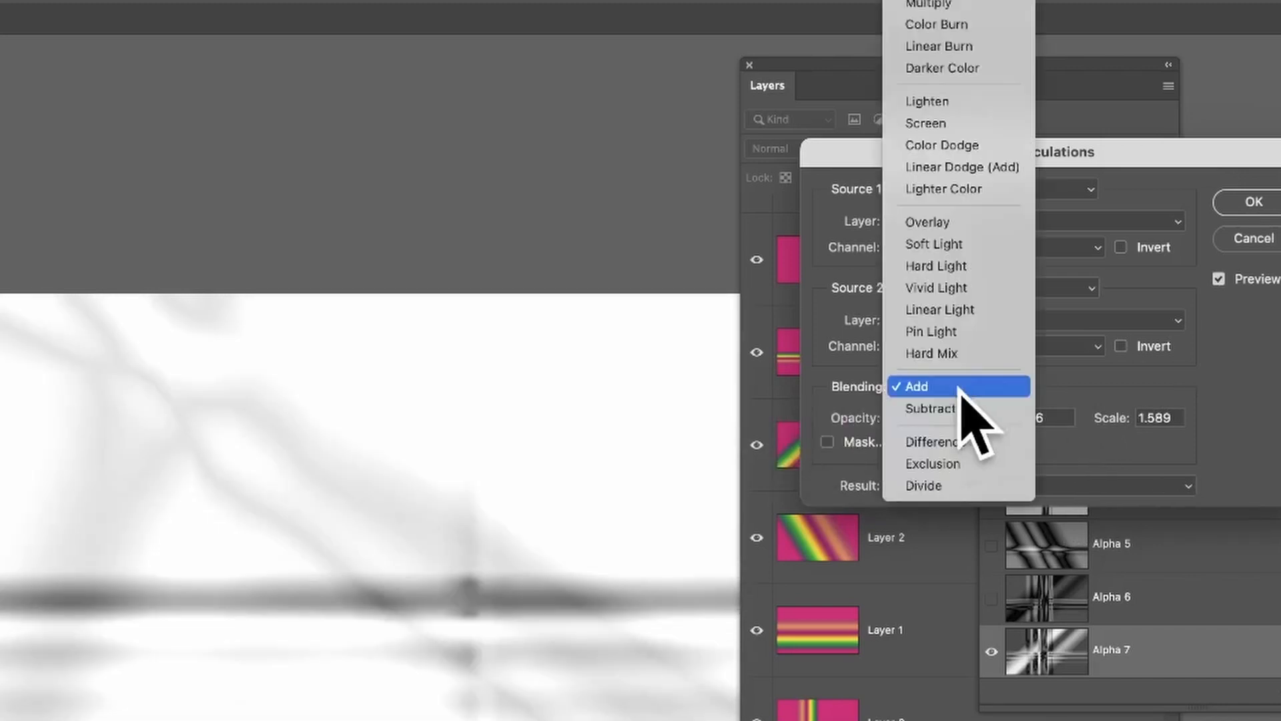
pyautogui.click(948, 409)
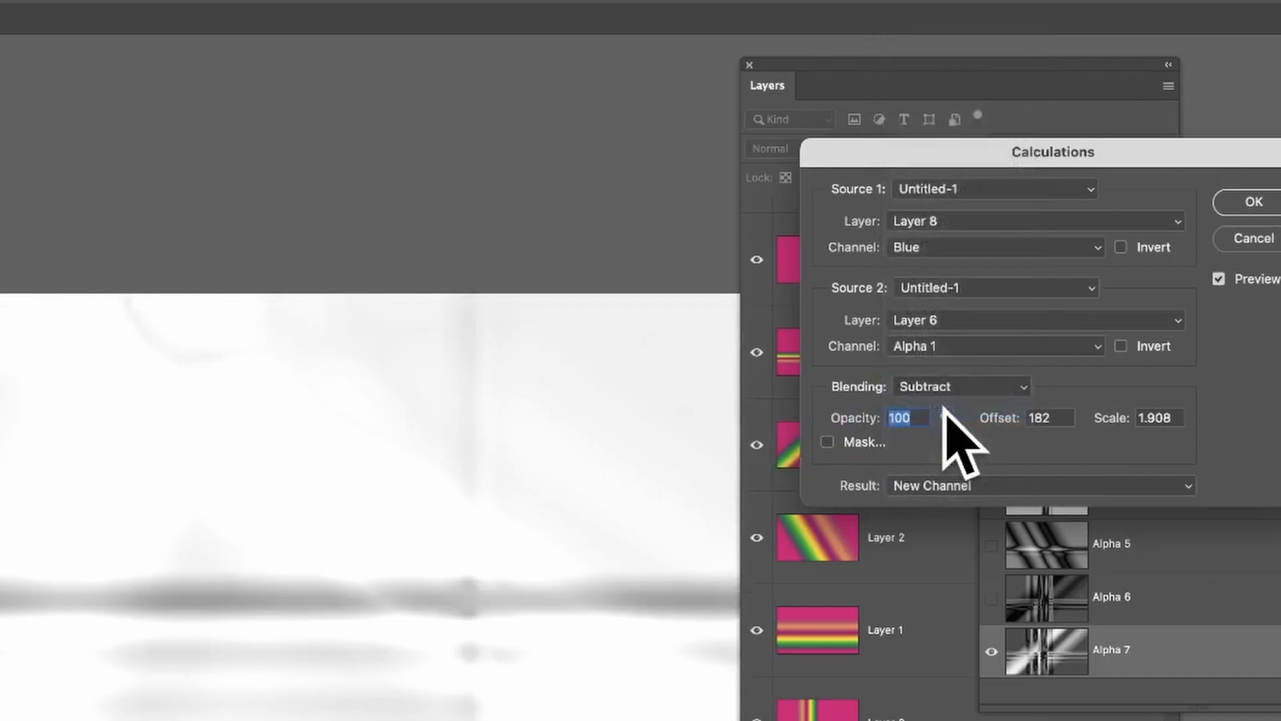
pyautogui.click(944, 393)
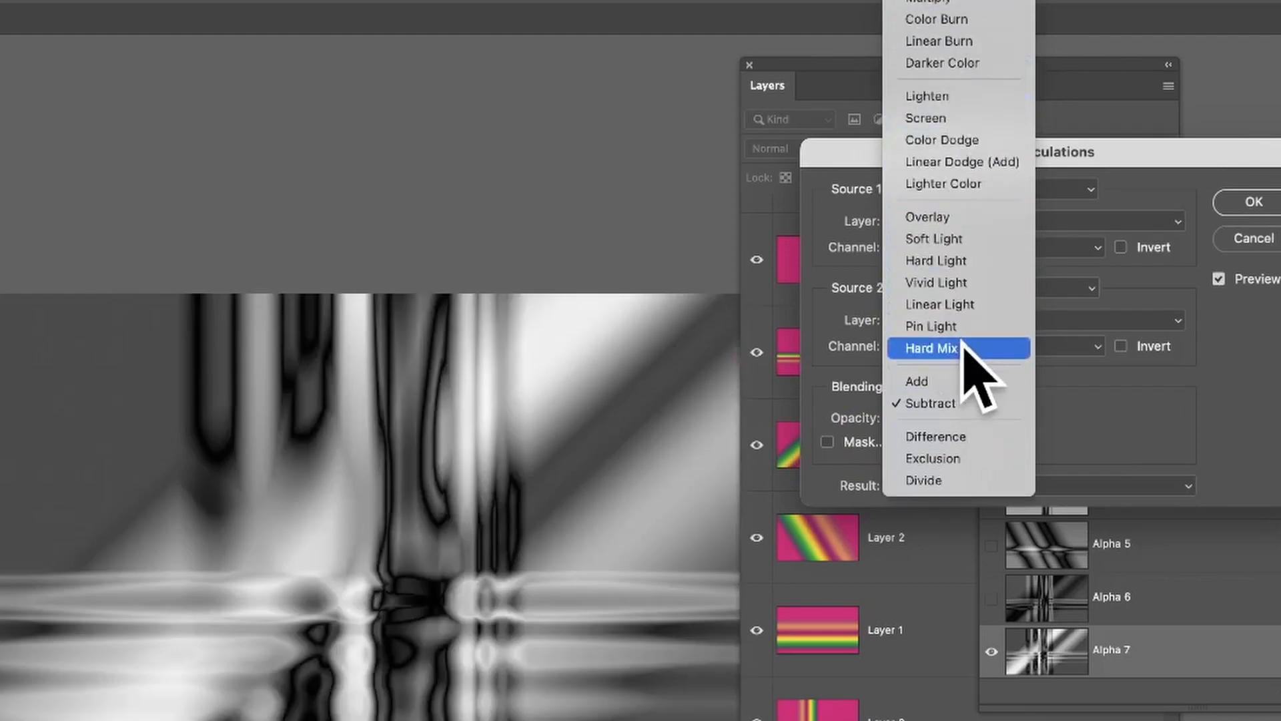
pyautogui.click(956, 262)
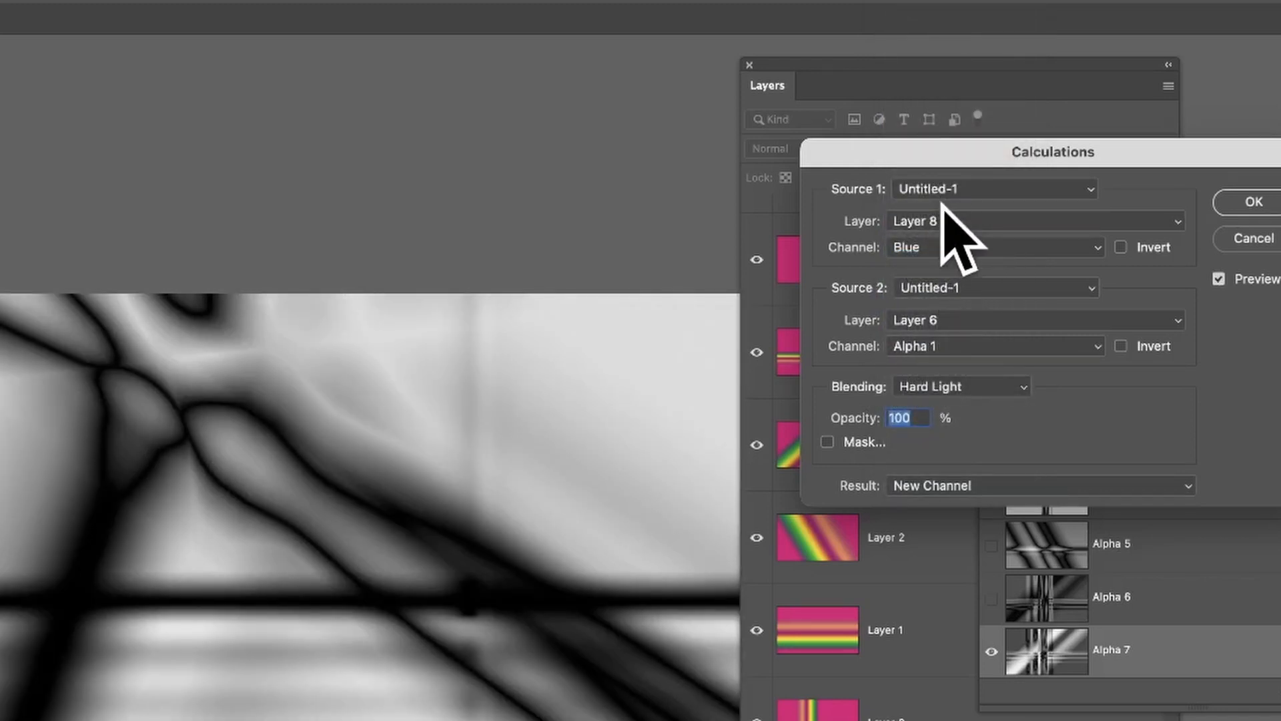
# - Try Alpha 3 and settle on Alpha 4 as the Source 2 channel, and create the new channel from the calculation
pyautogui.click(976, 352)
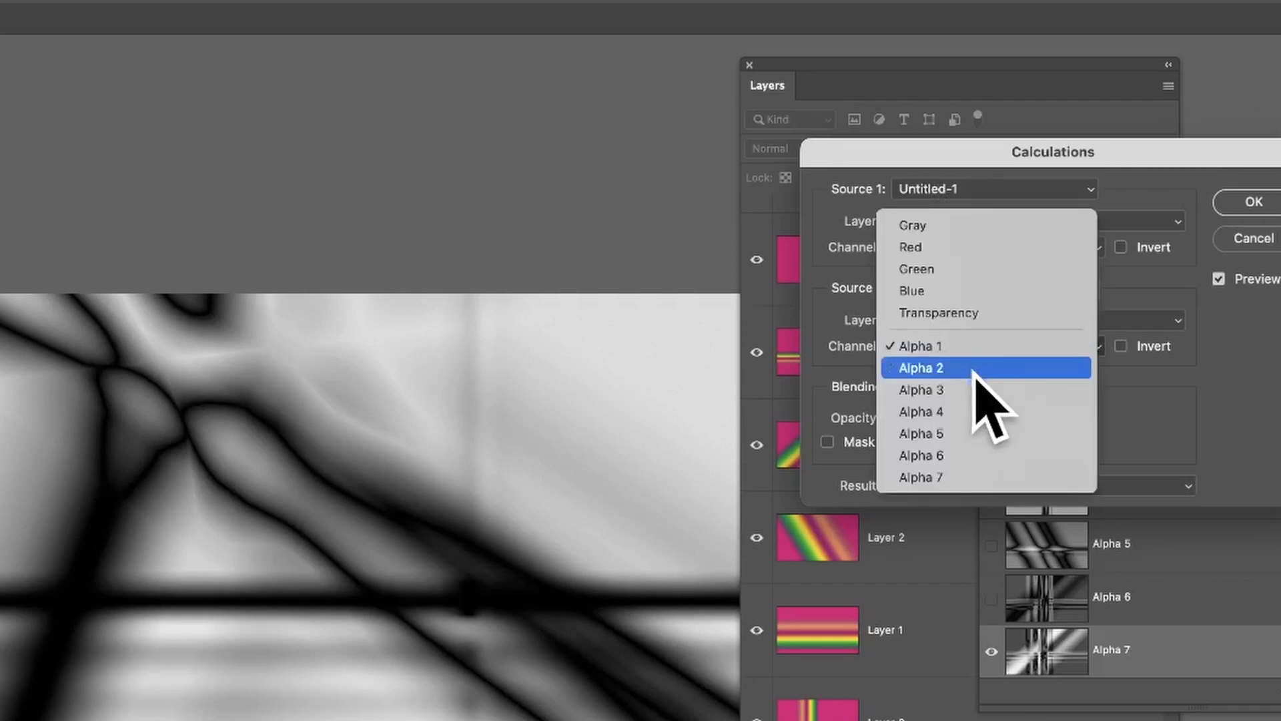
pyautogui.click(974, 390)
pyautogui.click(976, 348)
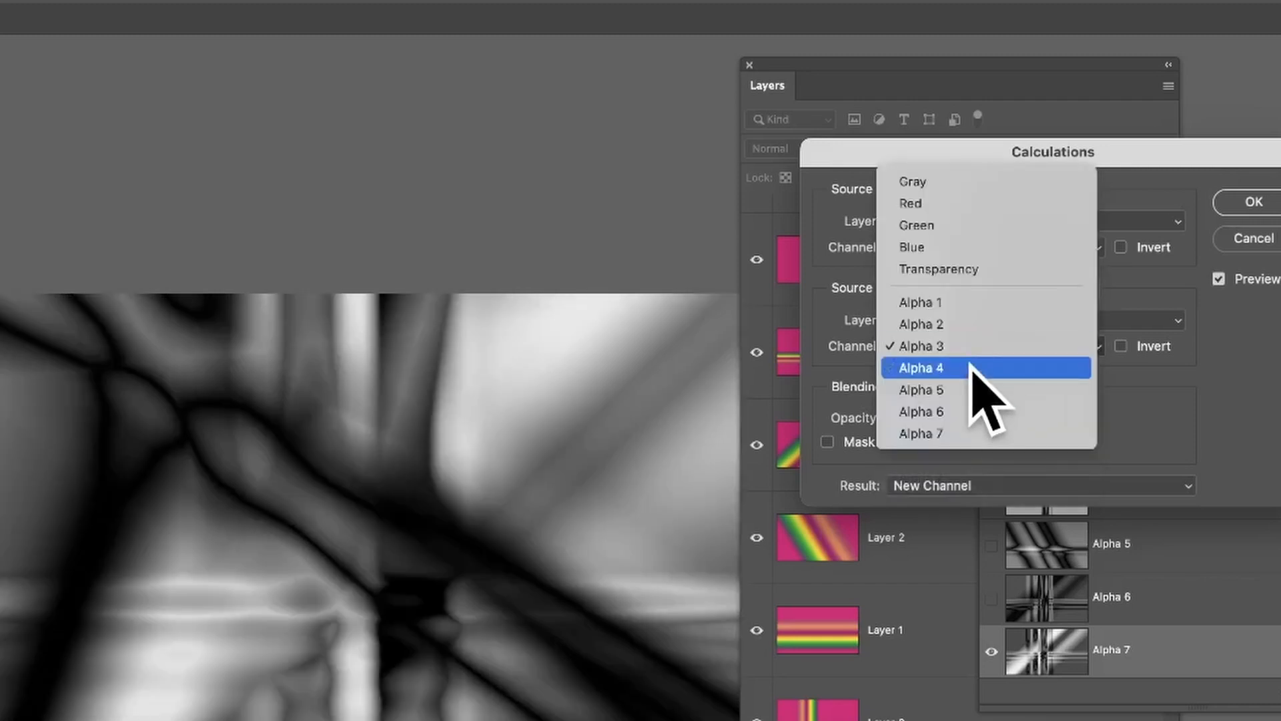
pyautogui.click(971, 368)
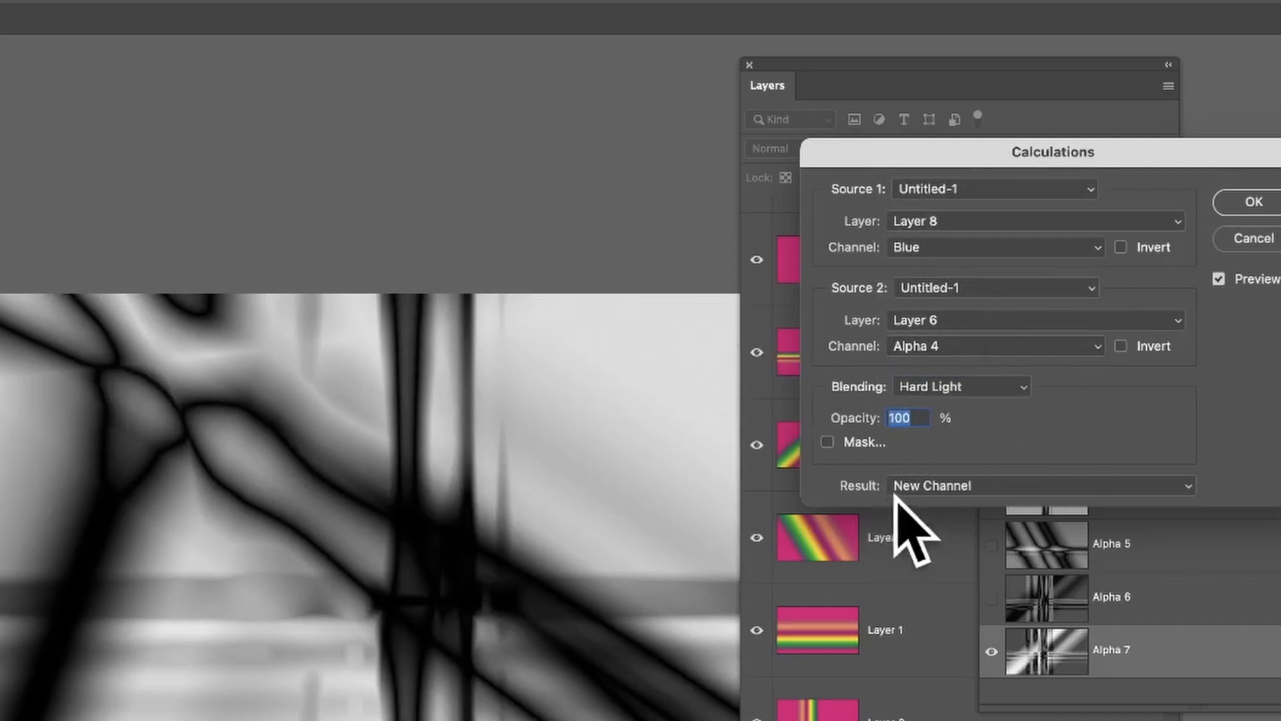
pyautogui.click(1254, 201)
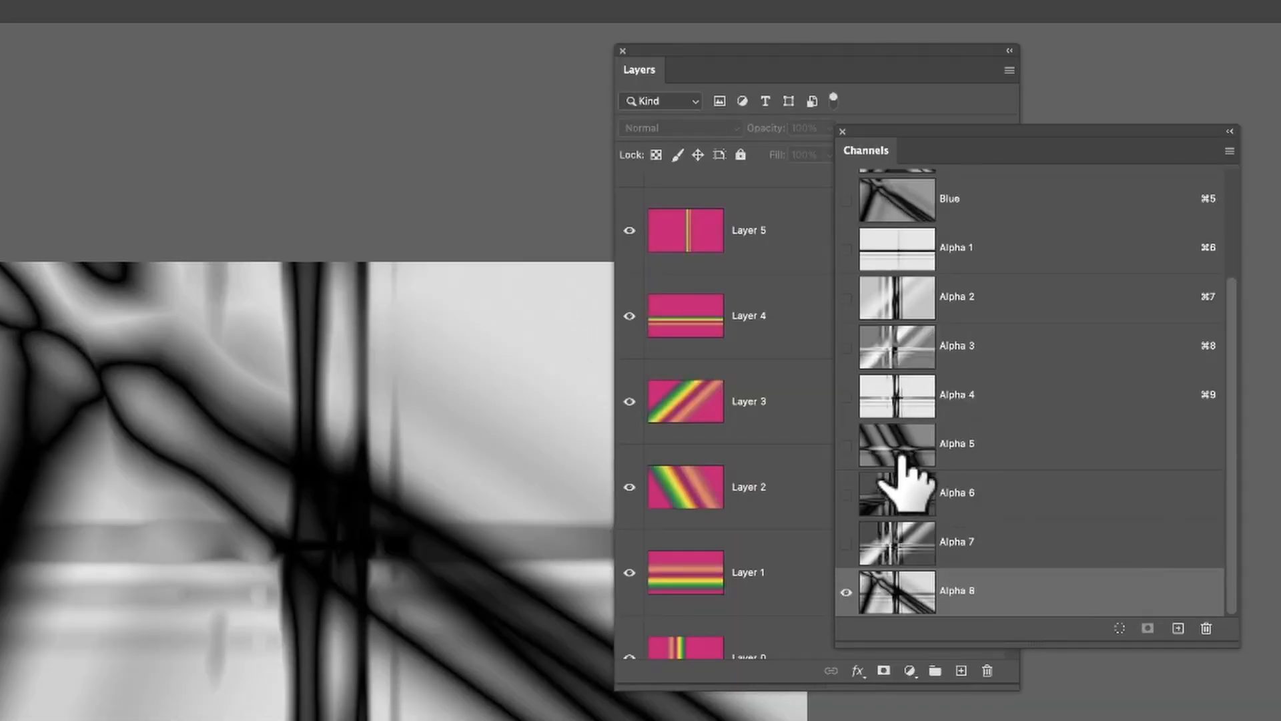
# - Display the Alpha 6 channel, and open the options of the Alpha 1 channel and close them without changes
pyautogui.doubleClick(967, 492)
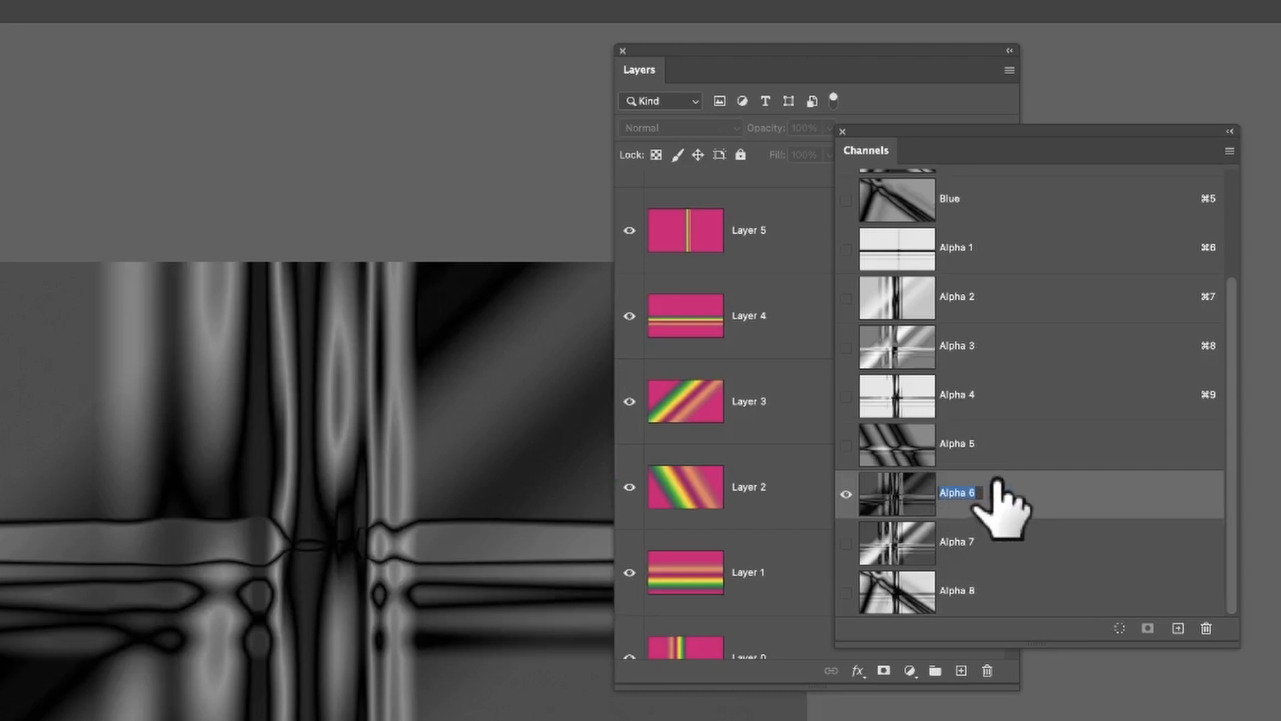
pyautogui.doubleClick(901, 252)
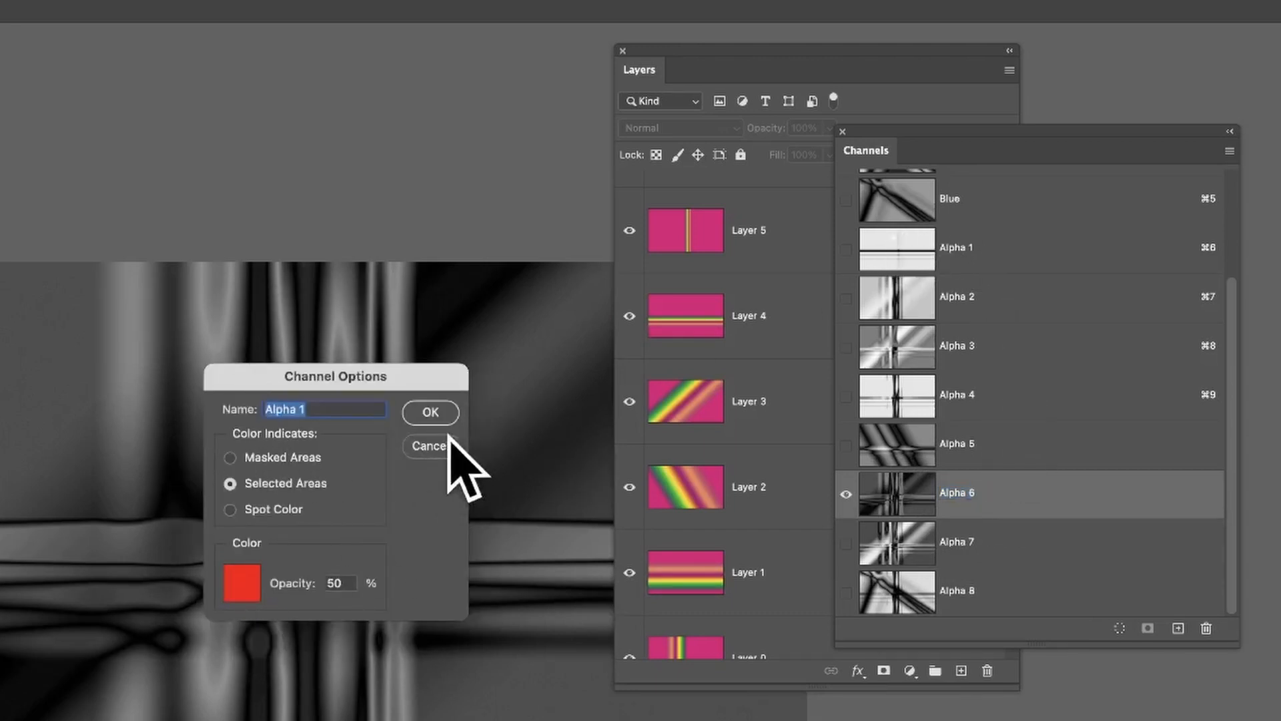
pyautogui.click(430, 445)
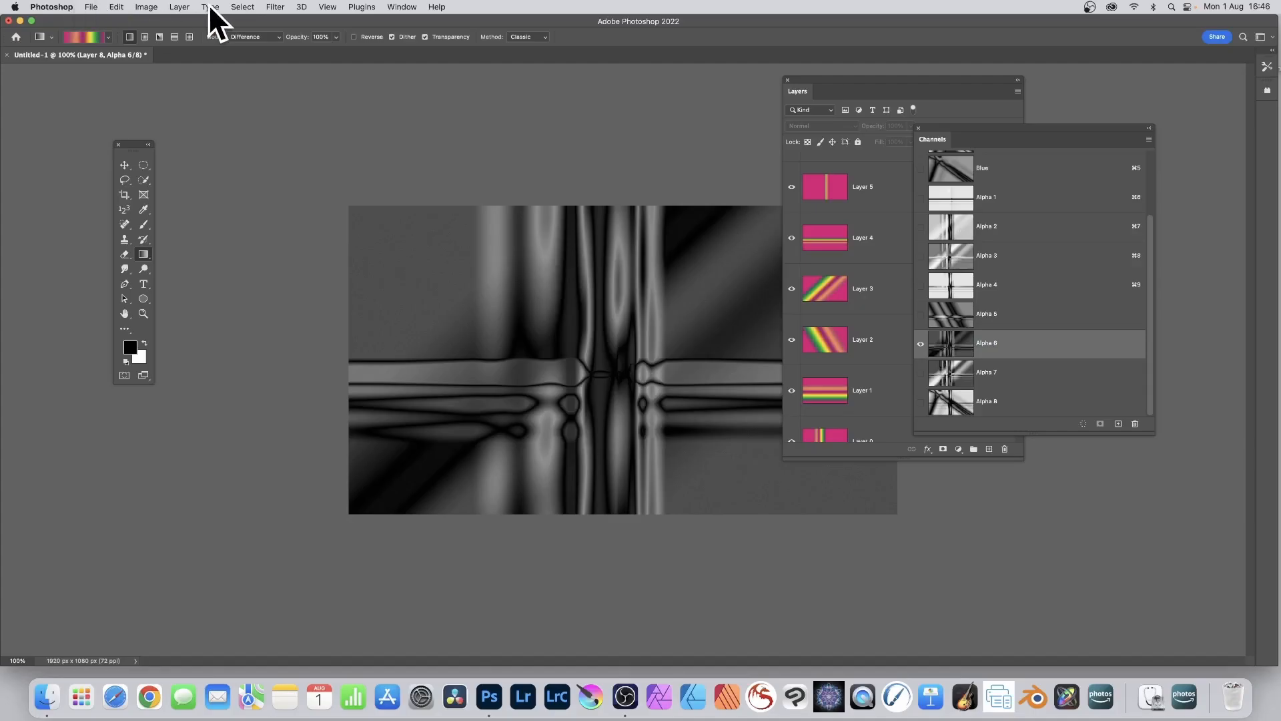
# - Start a new Calculations operation, try Alpha 8 and Alpha 7 as the Source 2 channel, and settle on Alpha 6
pyautogui.click(147, 8)
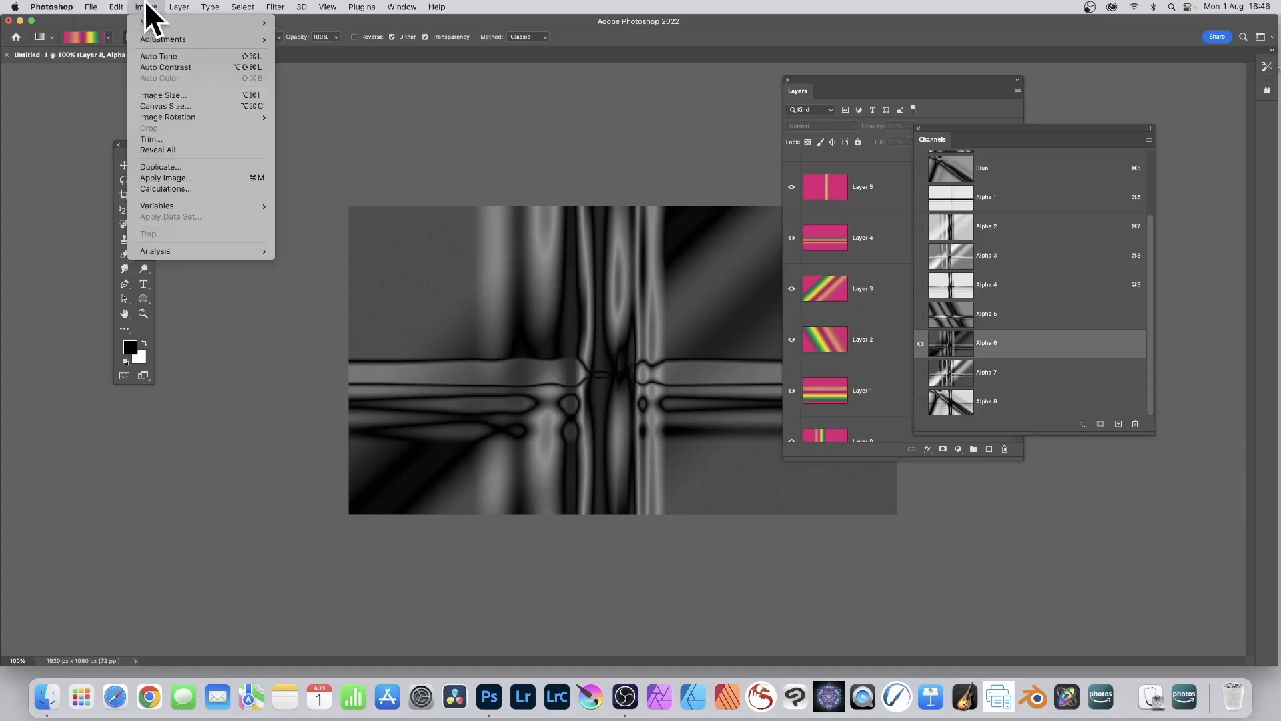
pyautogui.click(171, 189)
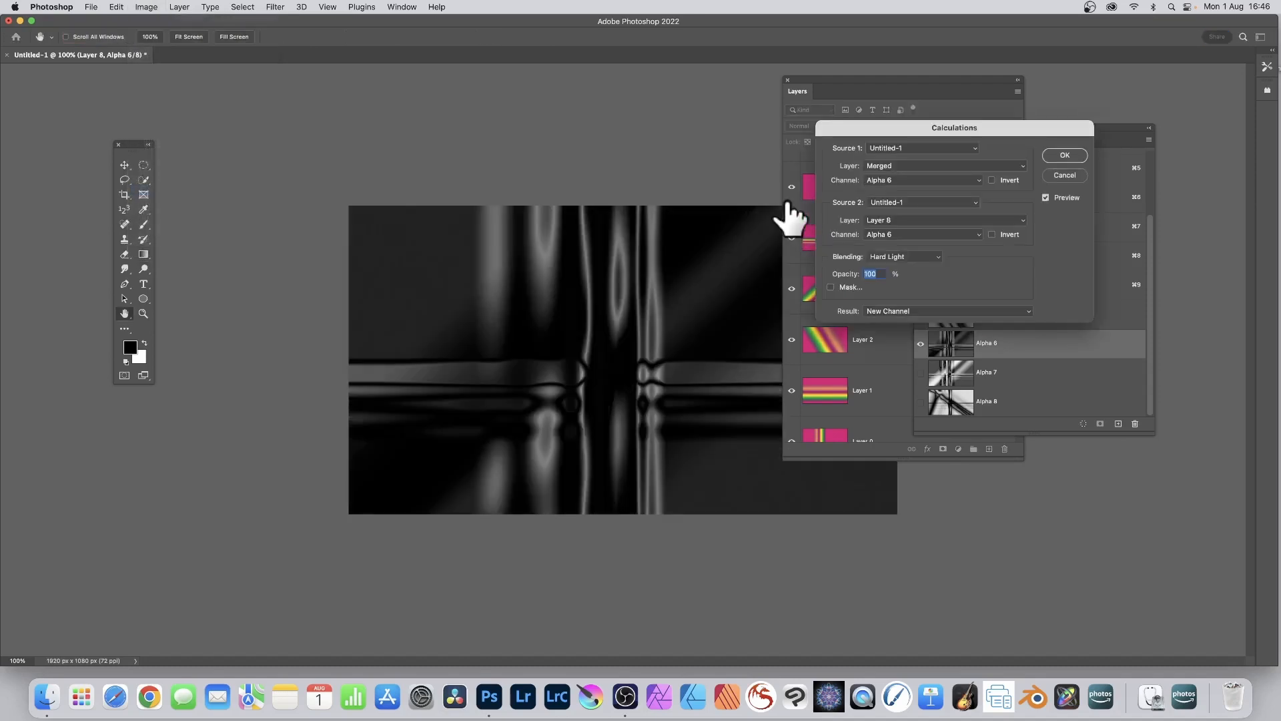
pyautogui.click(883, 232)
pyautogui.click(891, 259)
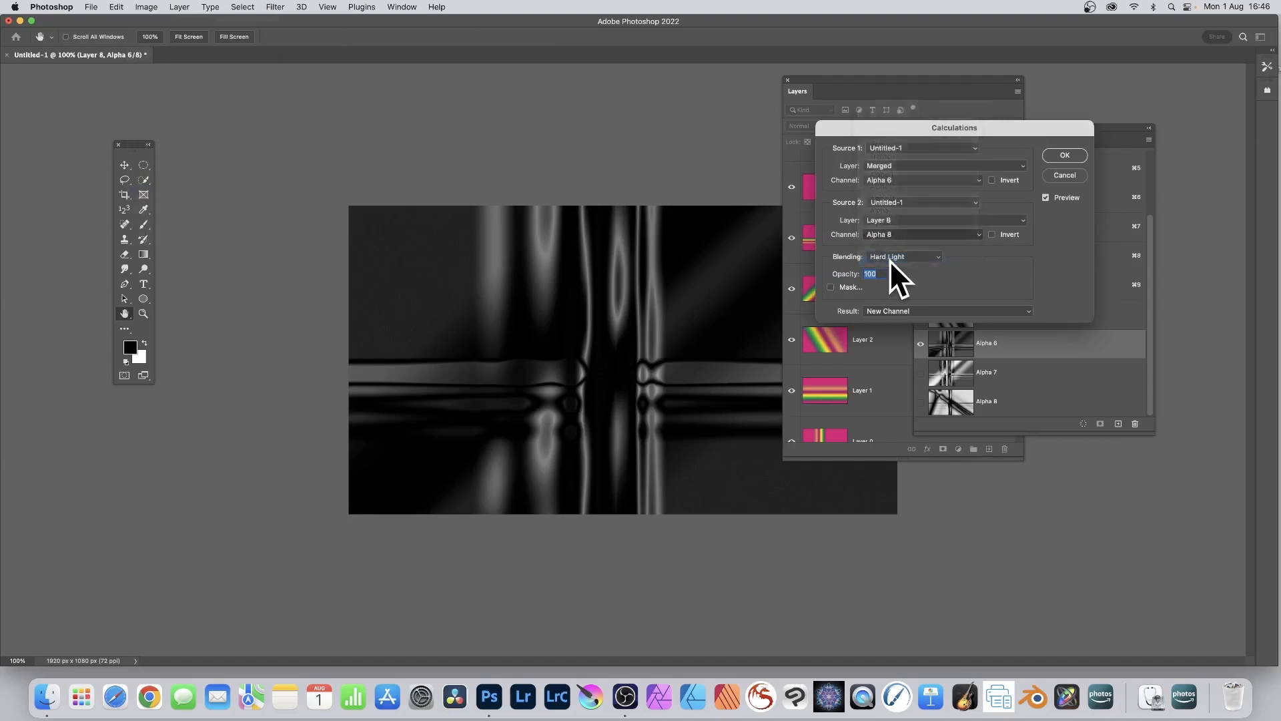
pyautogui.moveTo(836, 127); pyautogui.dragTo(891, 146)
pyautogui.scroll(3, 797, 267)
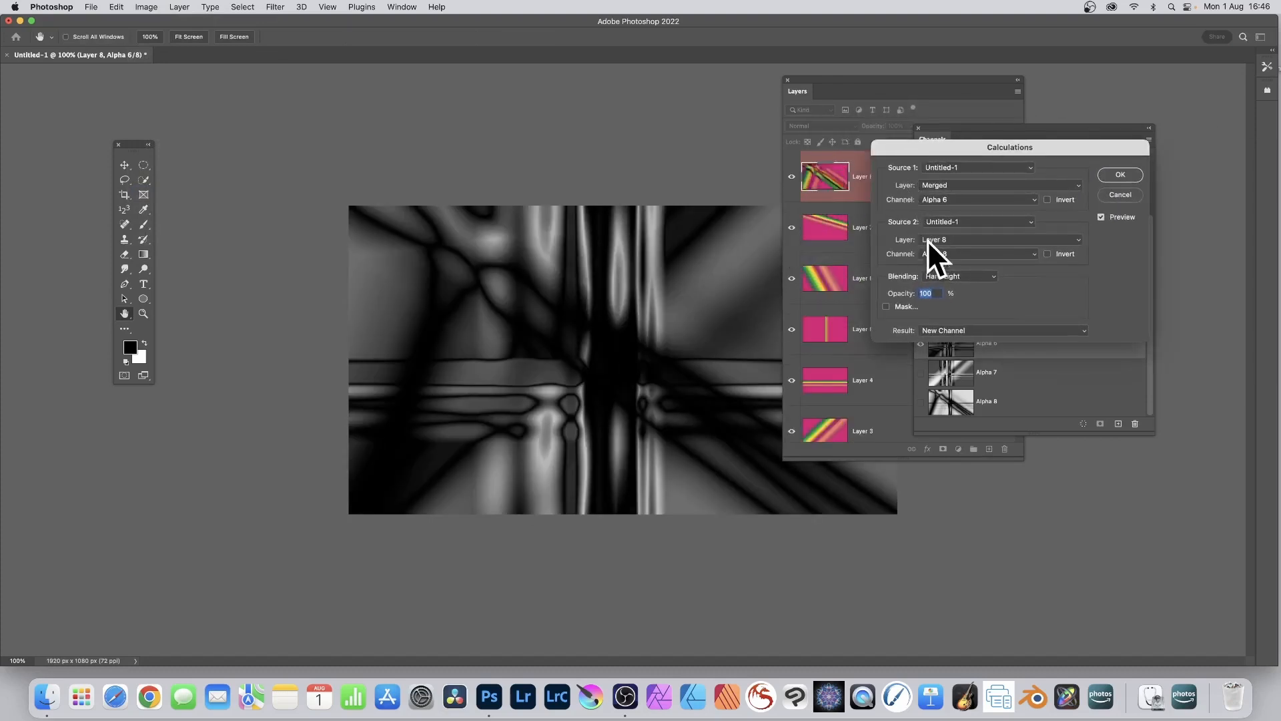
pyautogui.click(946, 254)
pyautogui.click(948, 242)
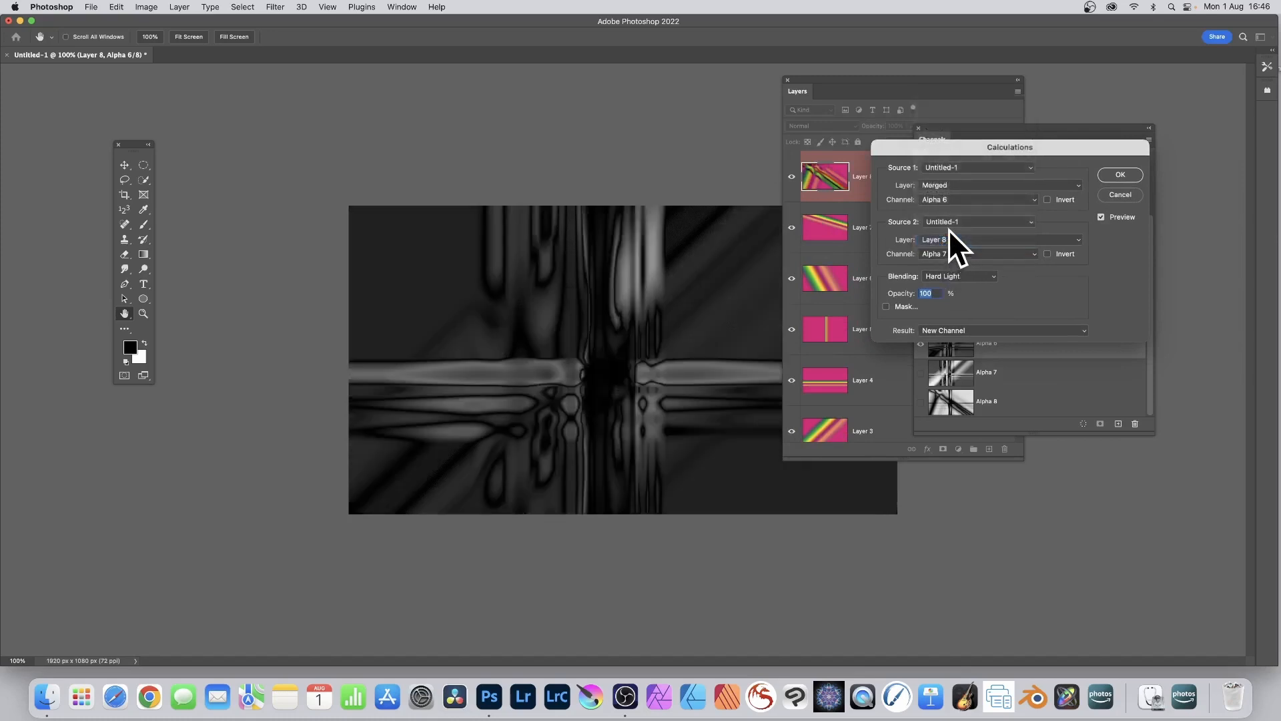
pyautogui.click(946, 252)
pyautogui.click(944, 242)
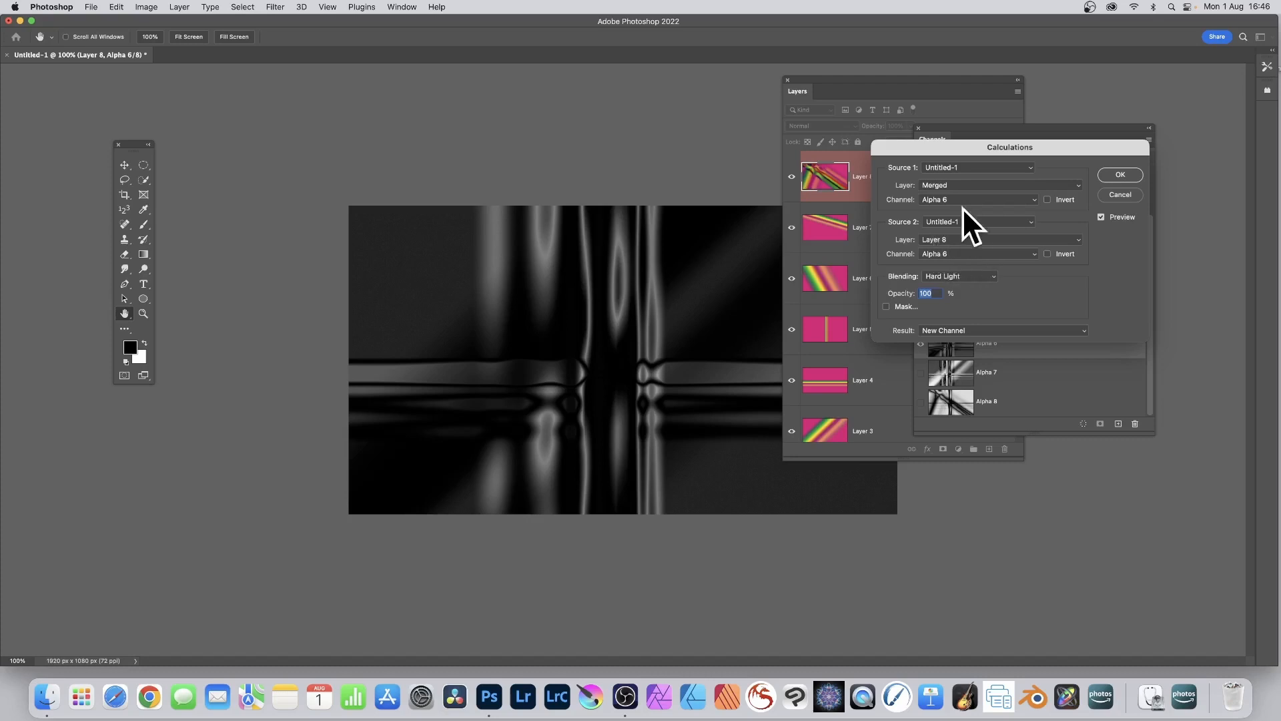
# - Set the Source 1 channel to Alpha 4 and the blending to Difference, and create the new channel from the calculation
pyautogui.click(939, 199)
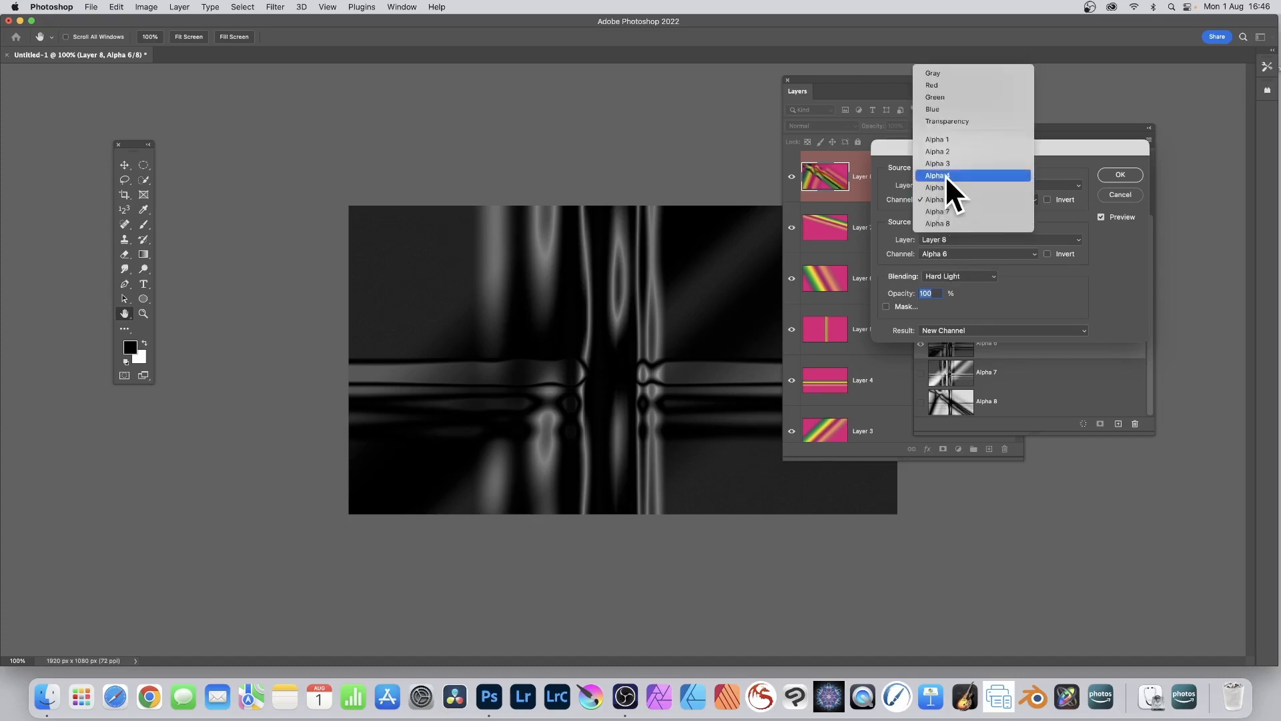
pyautogui.click(945, 175)
pyautogui.click(943, 275)
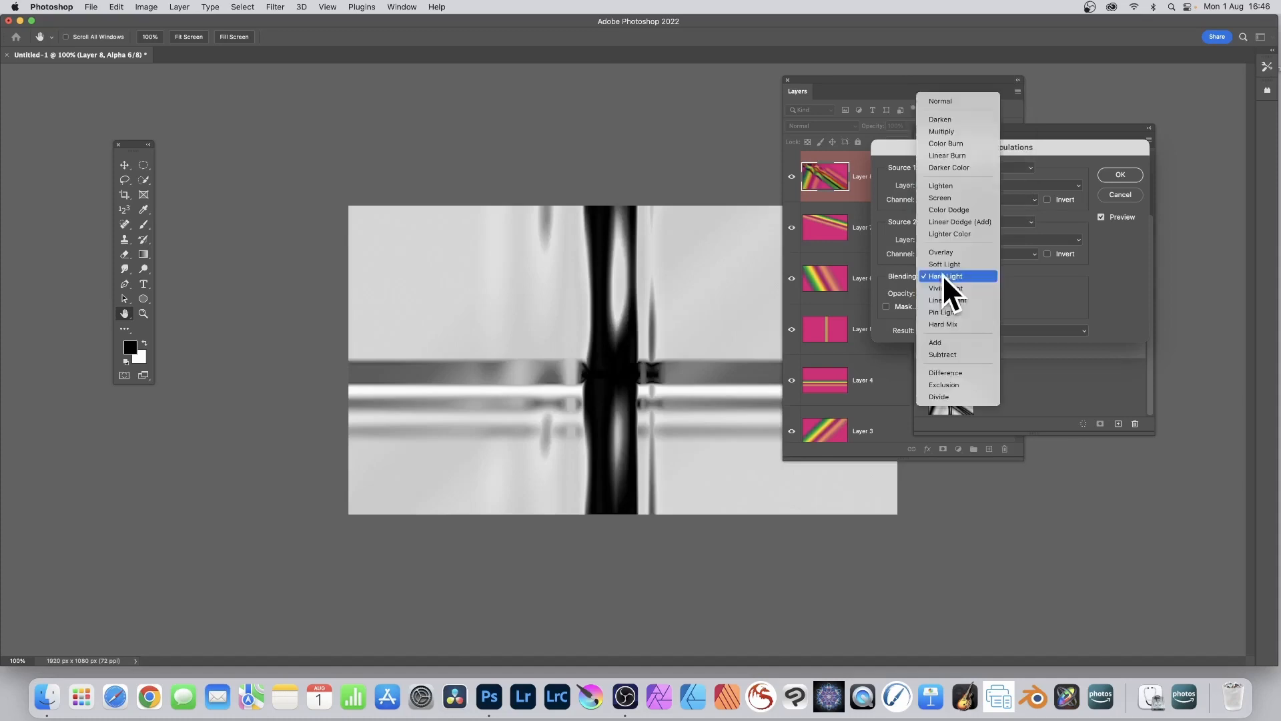
pyautogui.click(944, 372)
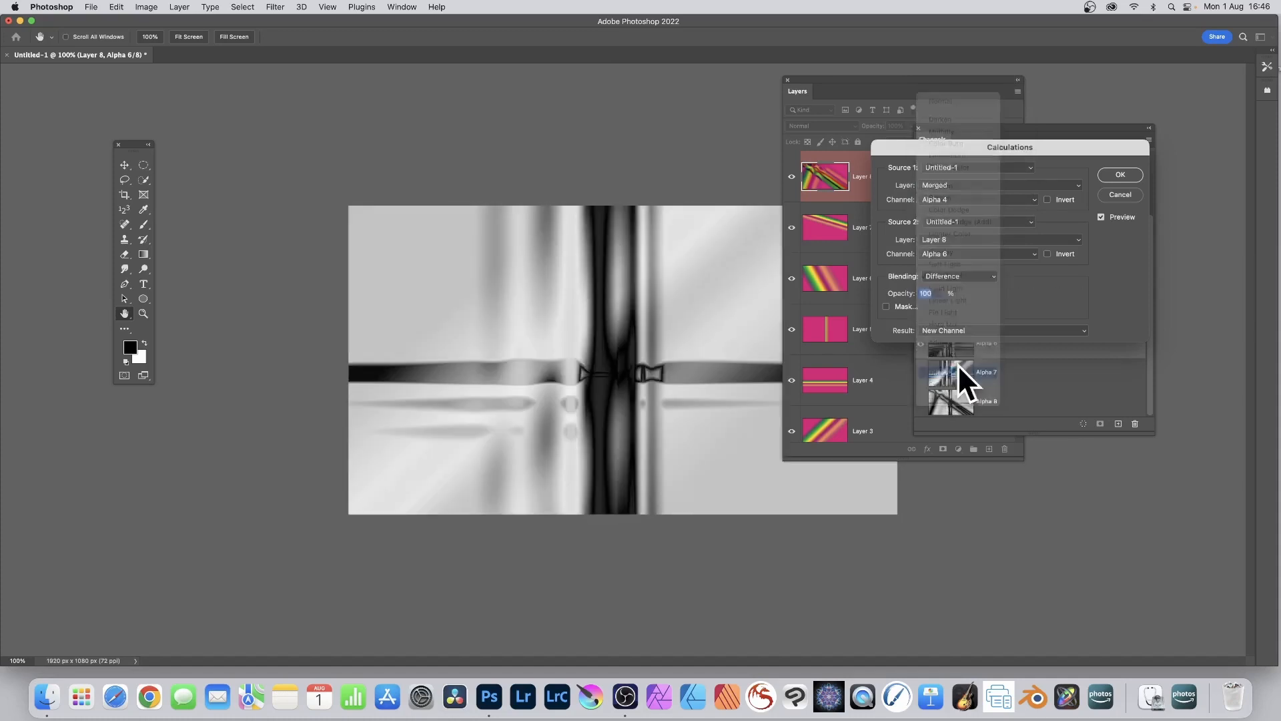
pyautogui.click(1119, 175)
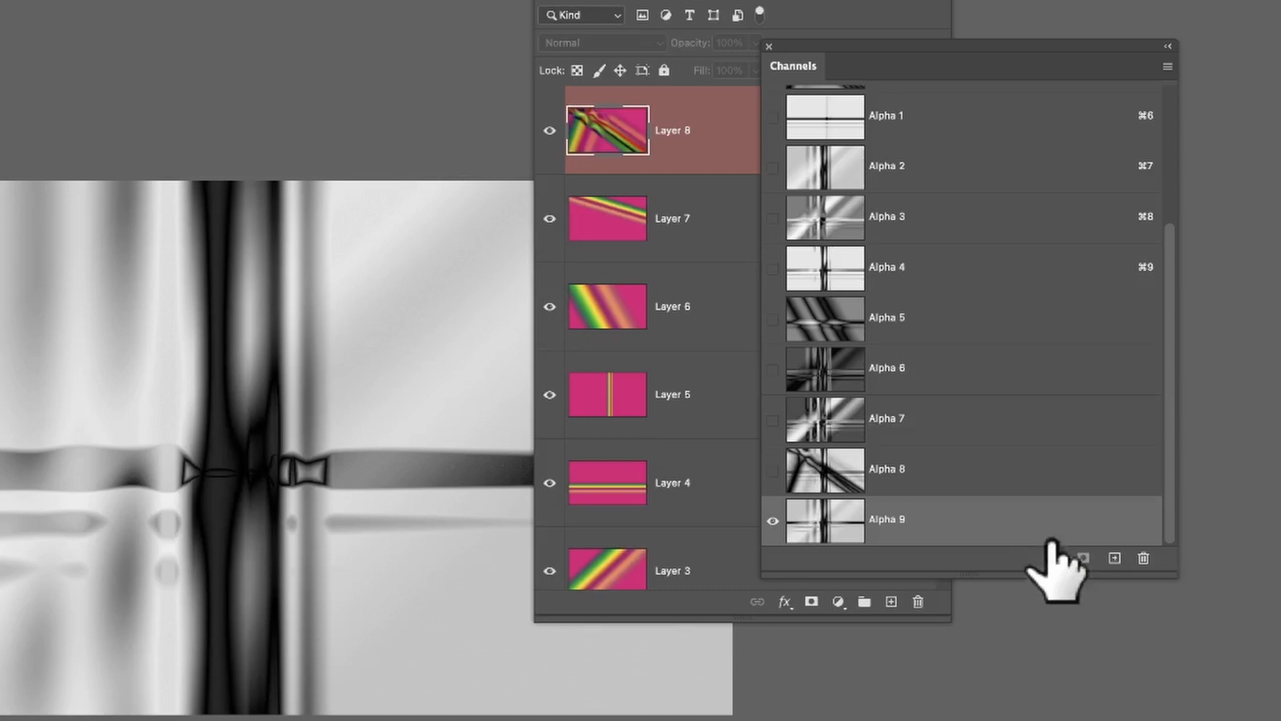
# - Load the Alpha 5 channel as a selection and return to the RGB composite channel
pyautogui.click(834, 337)
pyautogui.moveTo(837, 334); pyautogui.dragTo(1054, 560)
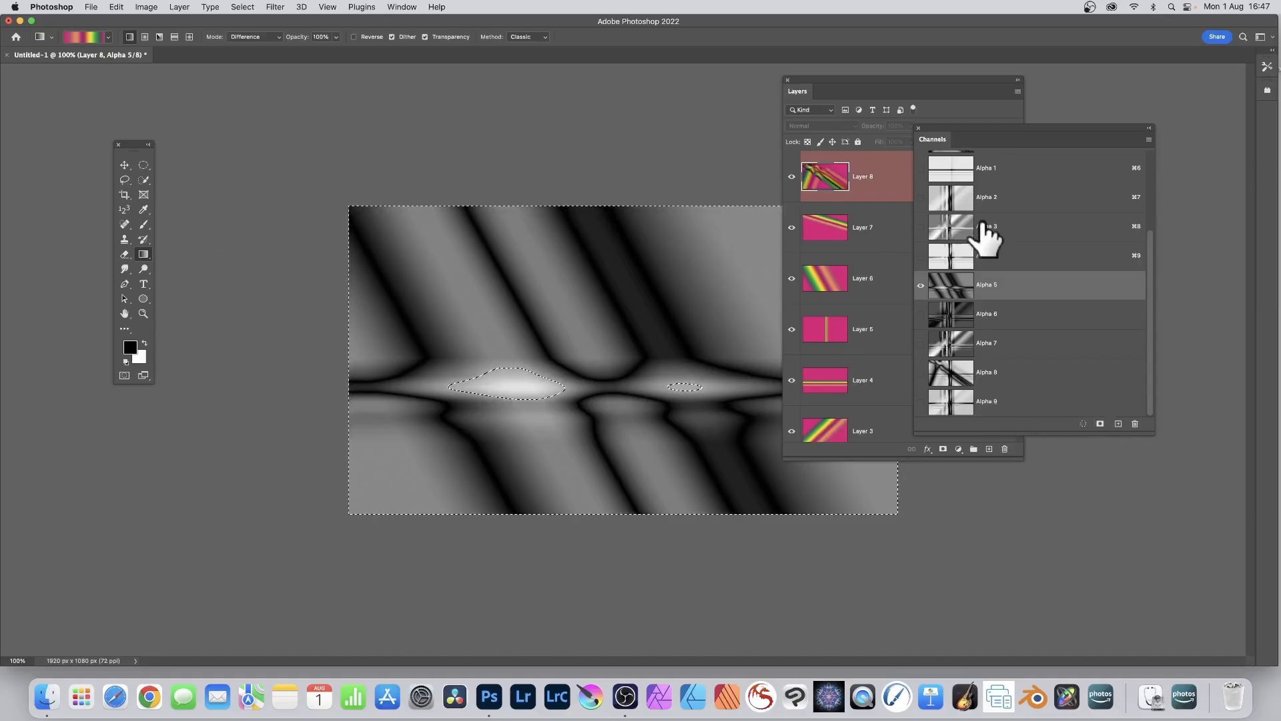
pyautogui.scroll(3, 991, 232)
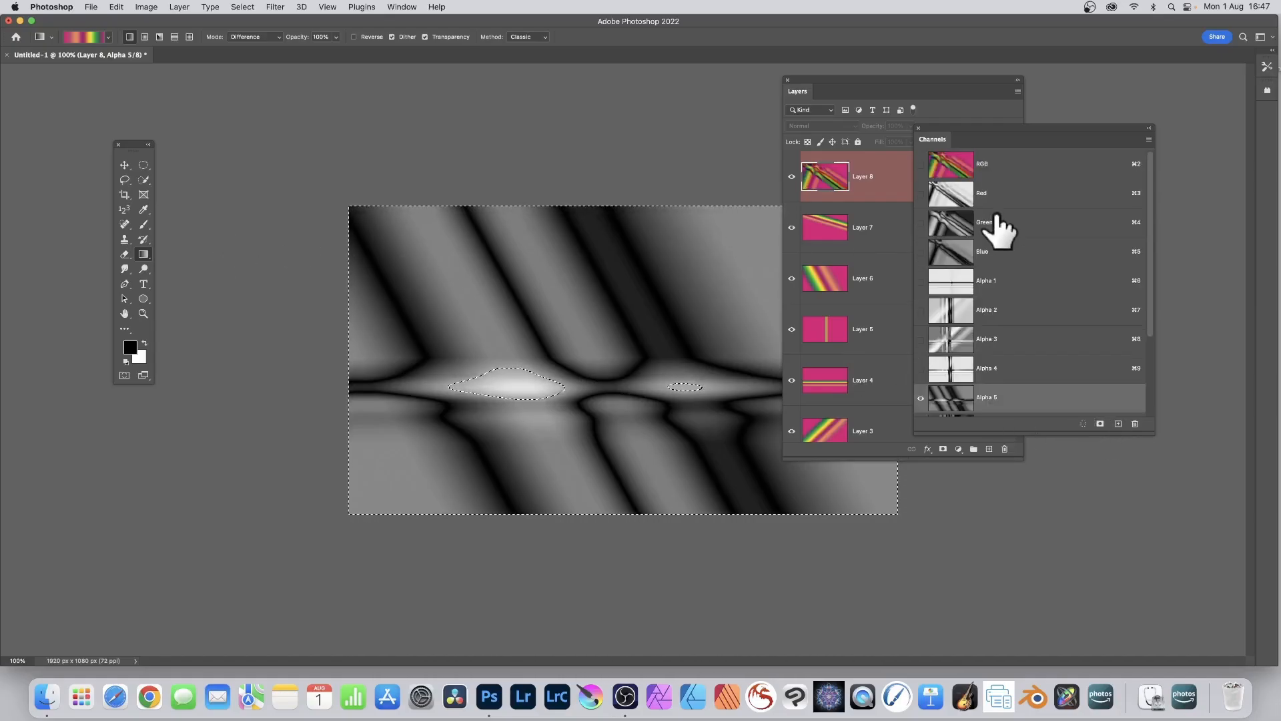
pyautogui.click(953, 167)
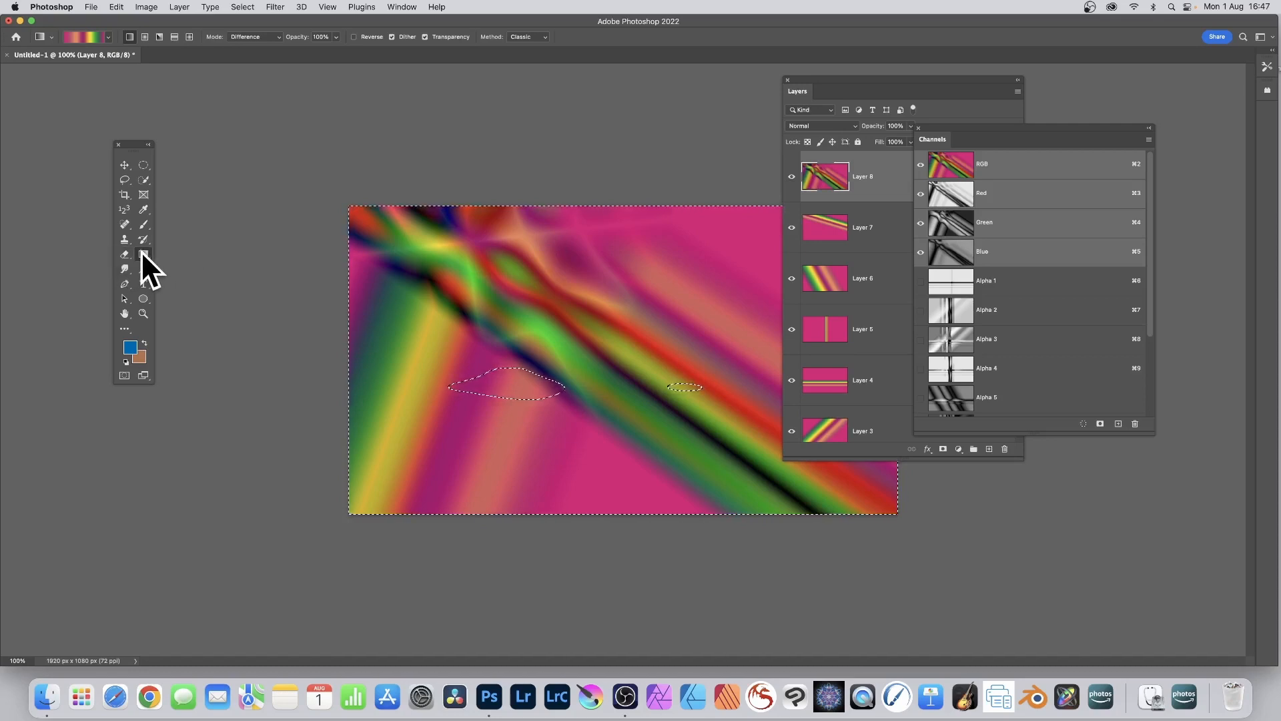
# - Draw several overlapping Difference-mode gradients through the selection on Layer 8
pyautogui.moveTo(517, 231); pyautogui.dragTo(520, 234)
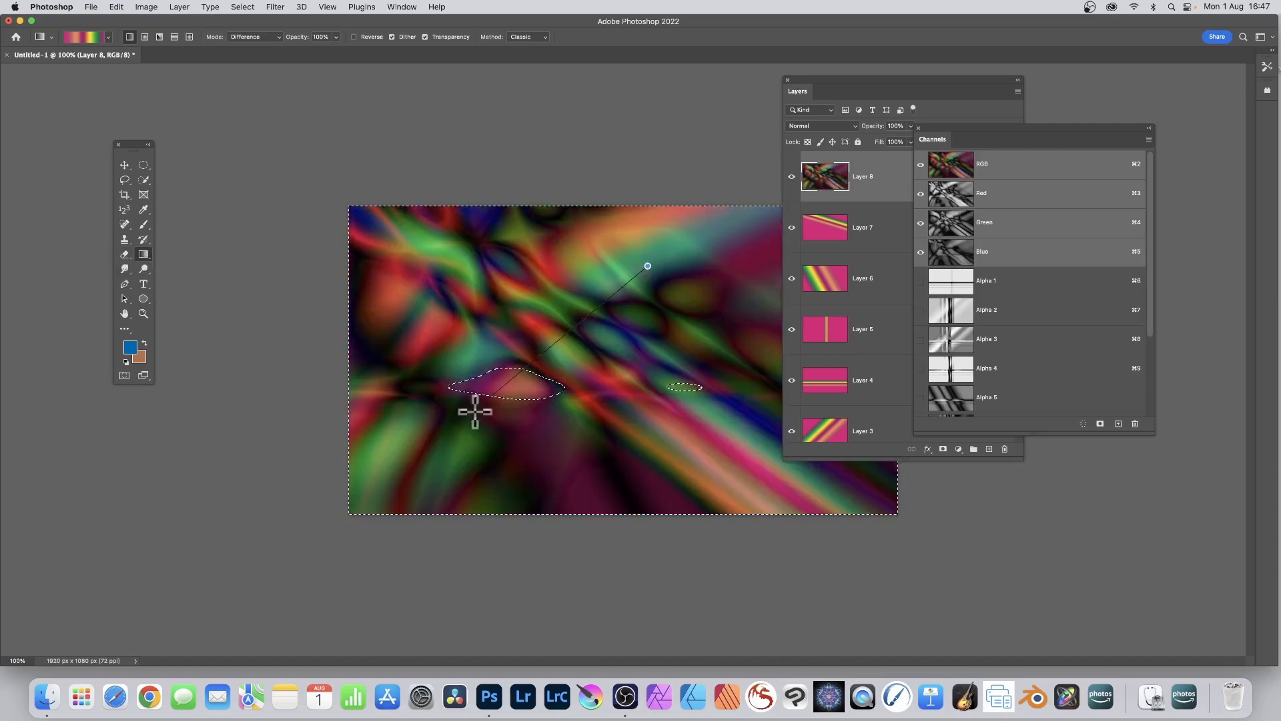
pyautogui.moveTo(475, 412); pyautogui.dragTo(475, 412)
pyautogui.moveTo(589, 413); pyautogui.dragTo(599, 378)
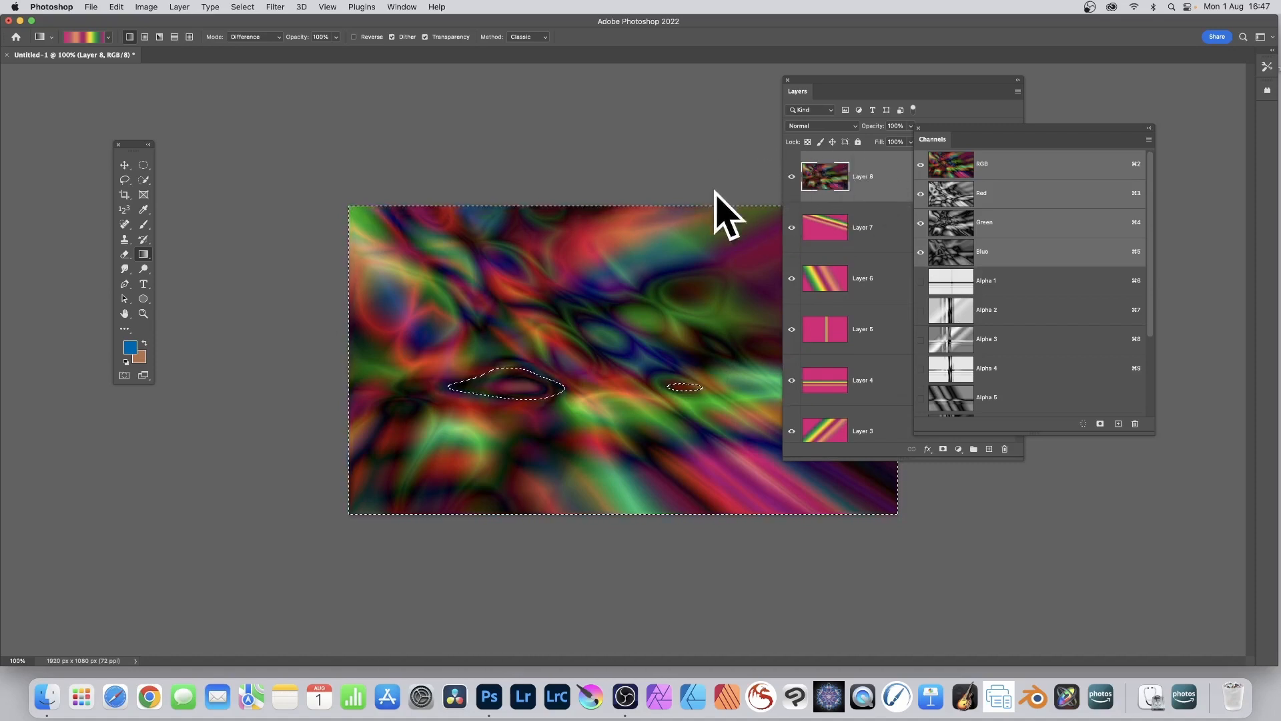
# - Look through the Alpha 1 and Alpha 2 channels, and load the Alpha 3 channel as a selection
pyautogui.click(961, 281)
pyautogui.click(959, 308)
pyautogui.click(959, 335)
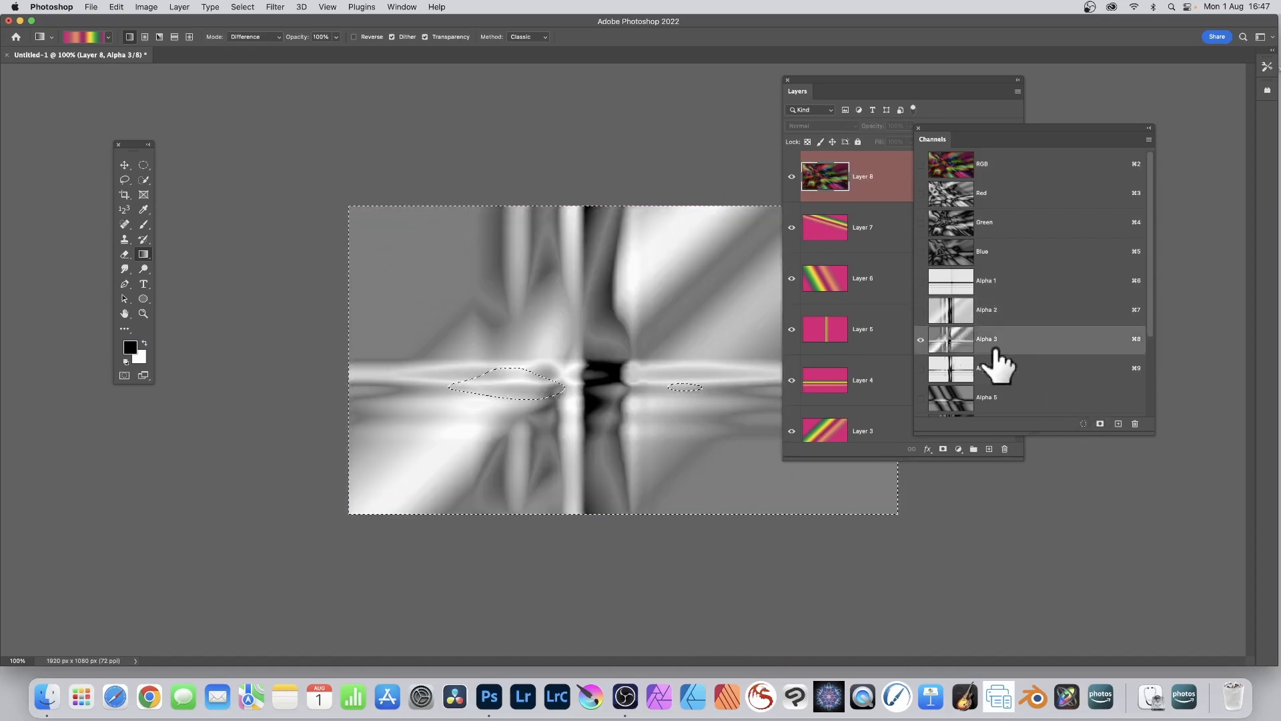
pyautogui.click(1082, 425)
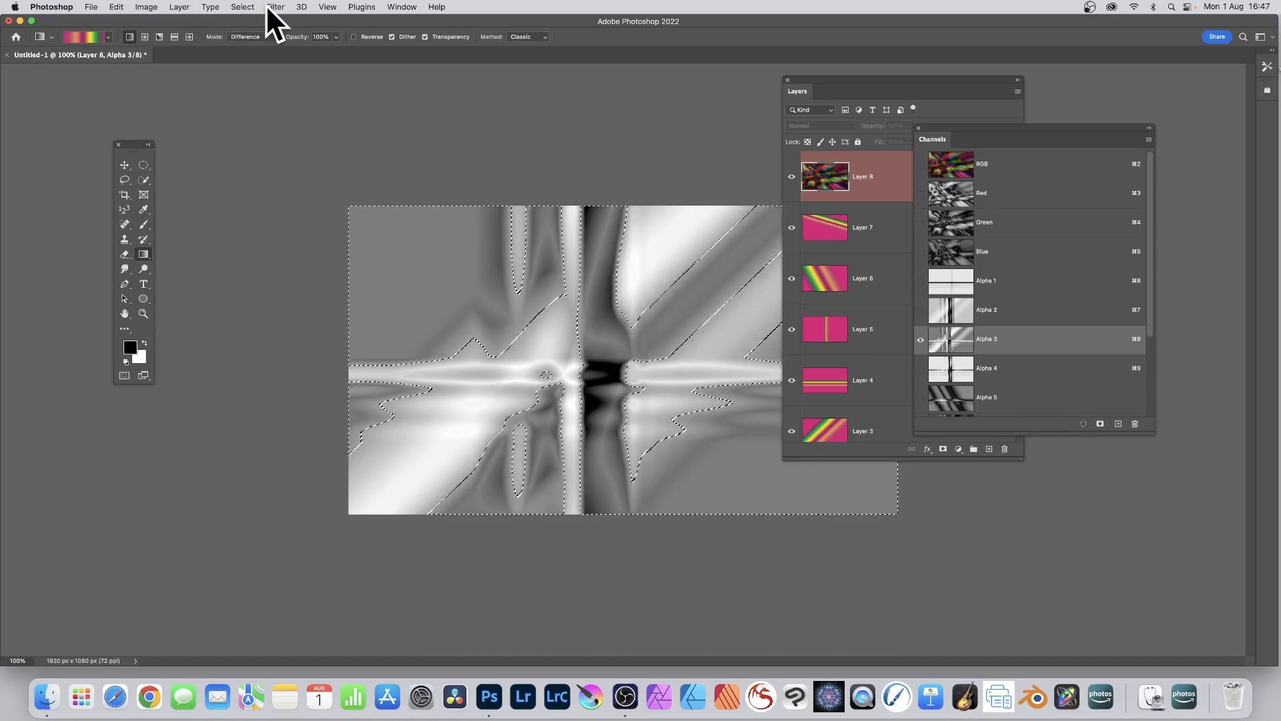
# - Load the Alpha 4 channel with Load Selection, using Add to Selection to combine it with the existing selection
pyautogui.click(247, 7)
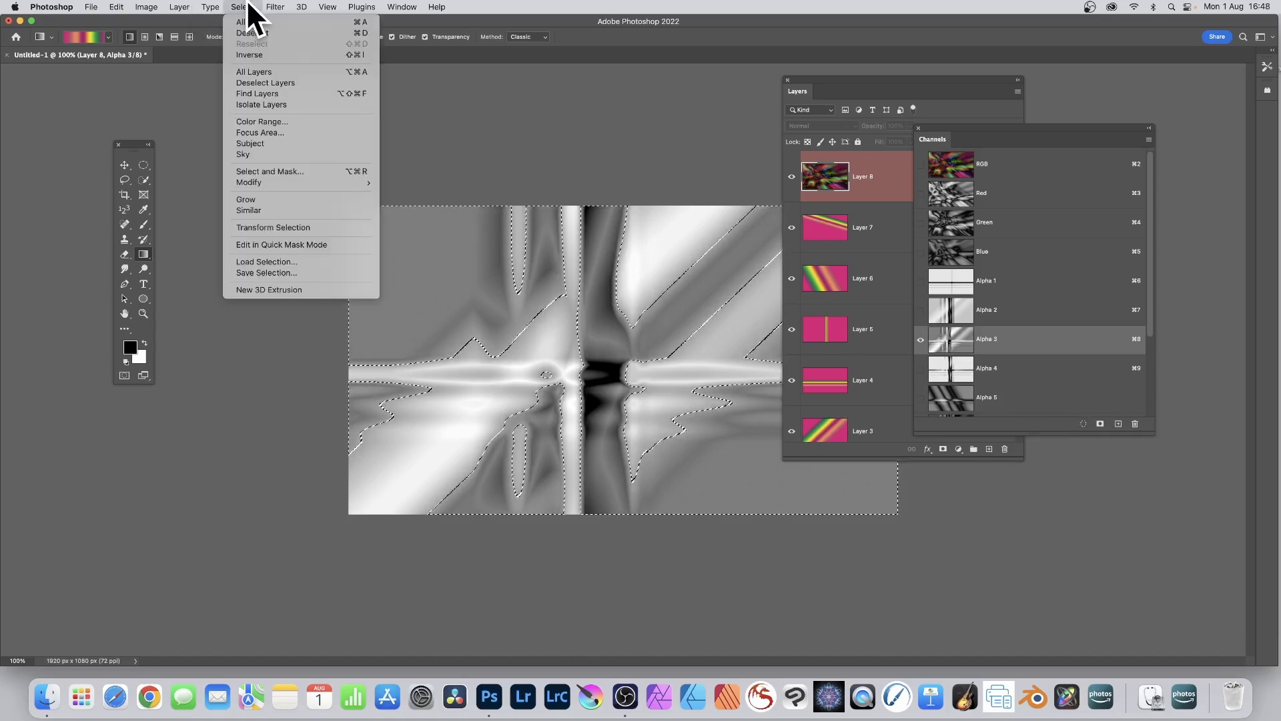
pyautogui.click(299, 261)
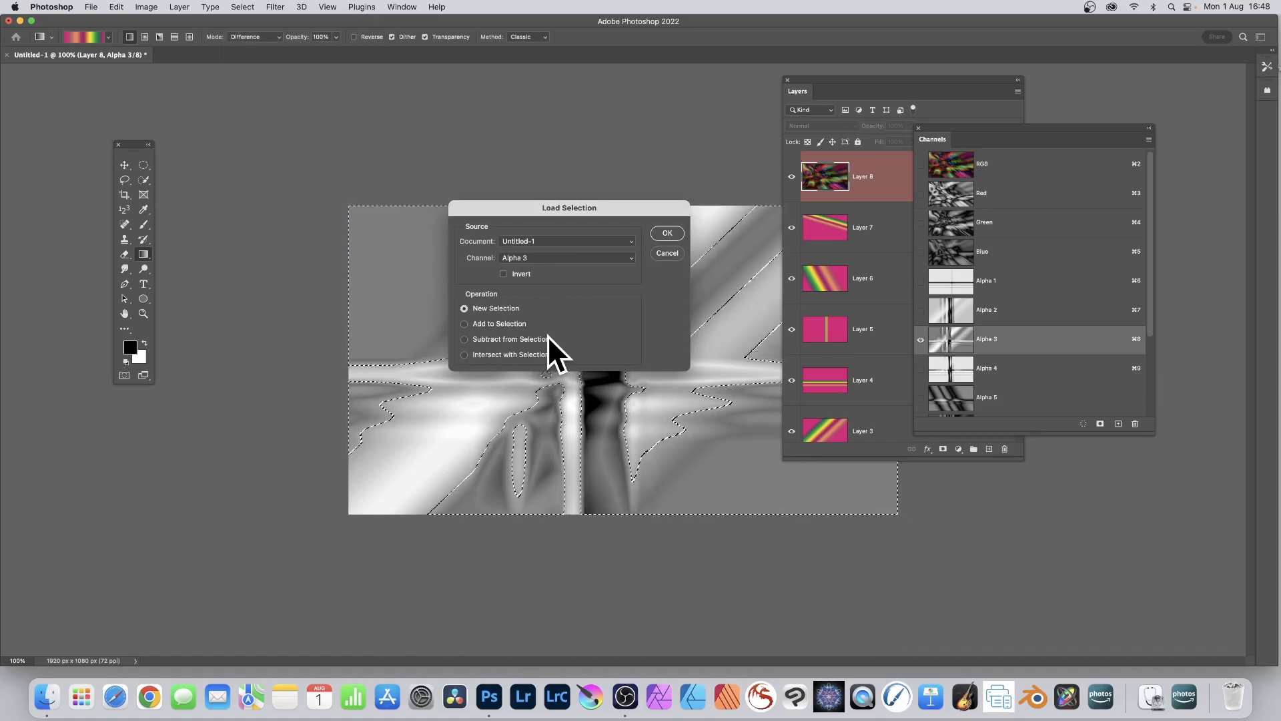
pyautogui.click(539, 256)
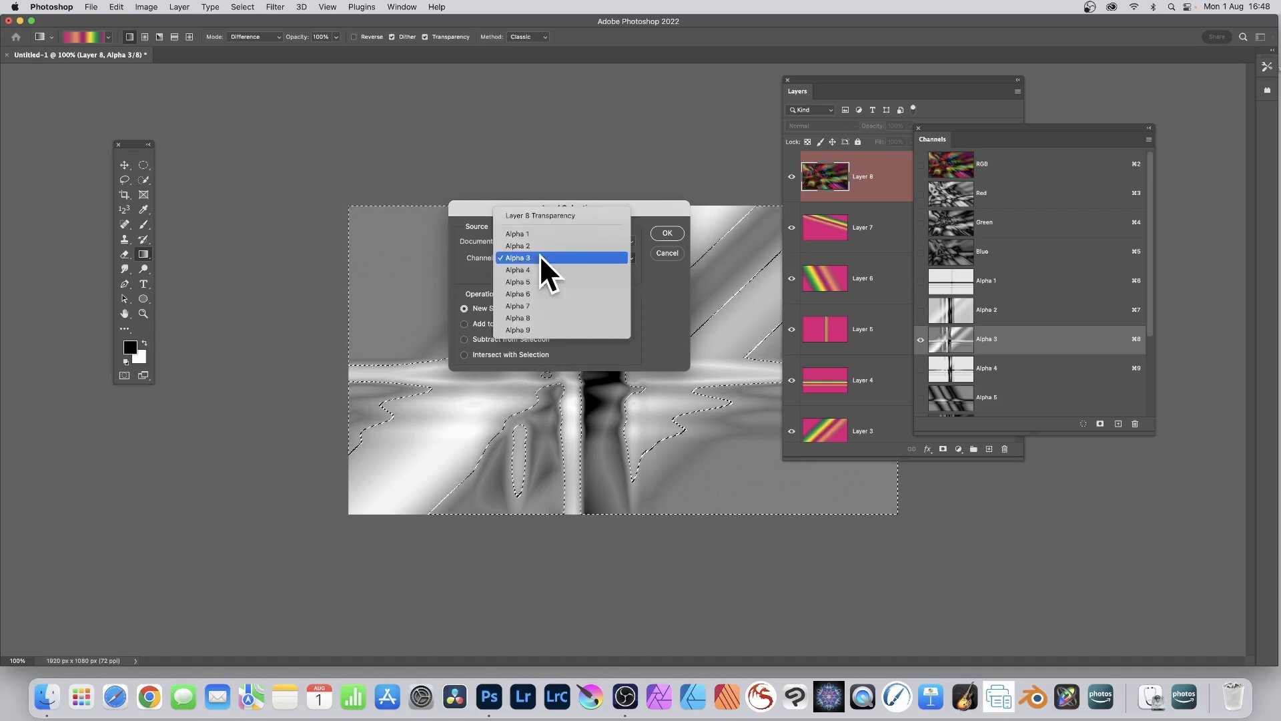
pyautogui.click(536, 265)
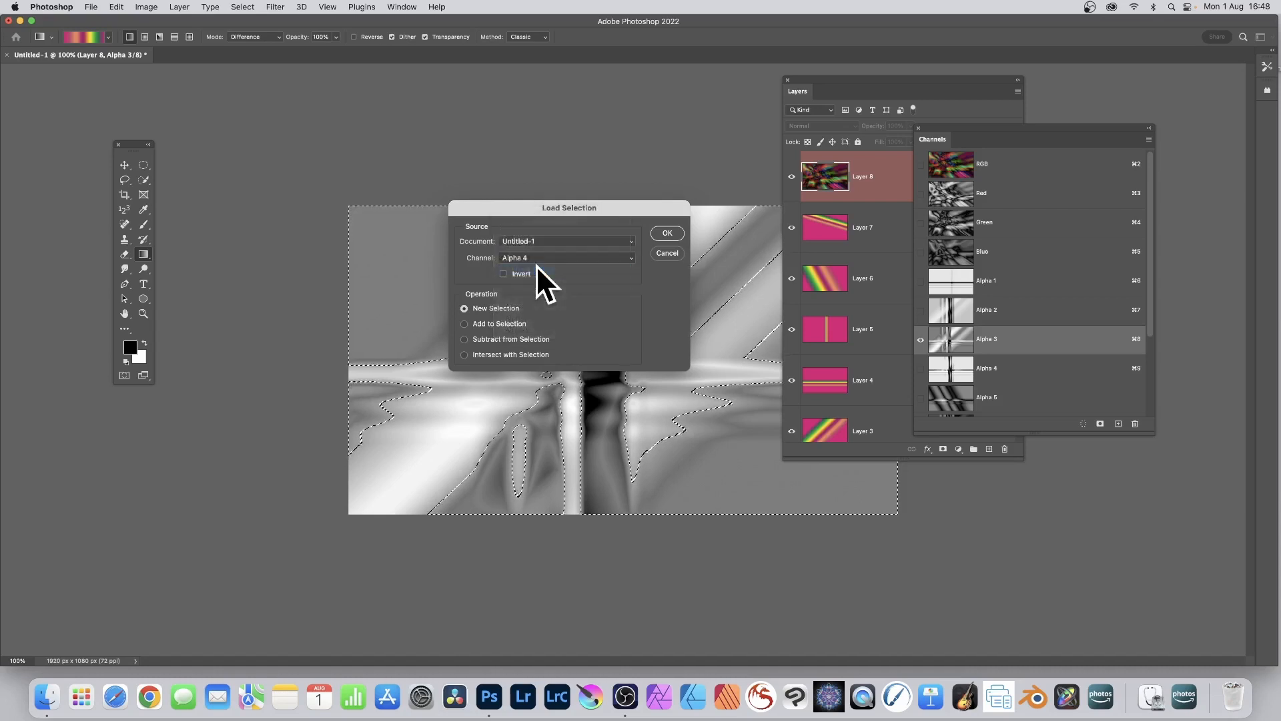
pyautogui.click(466, 324)
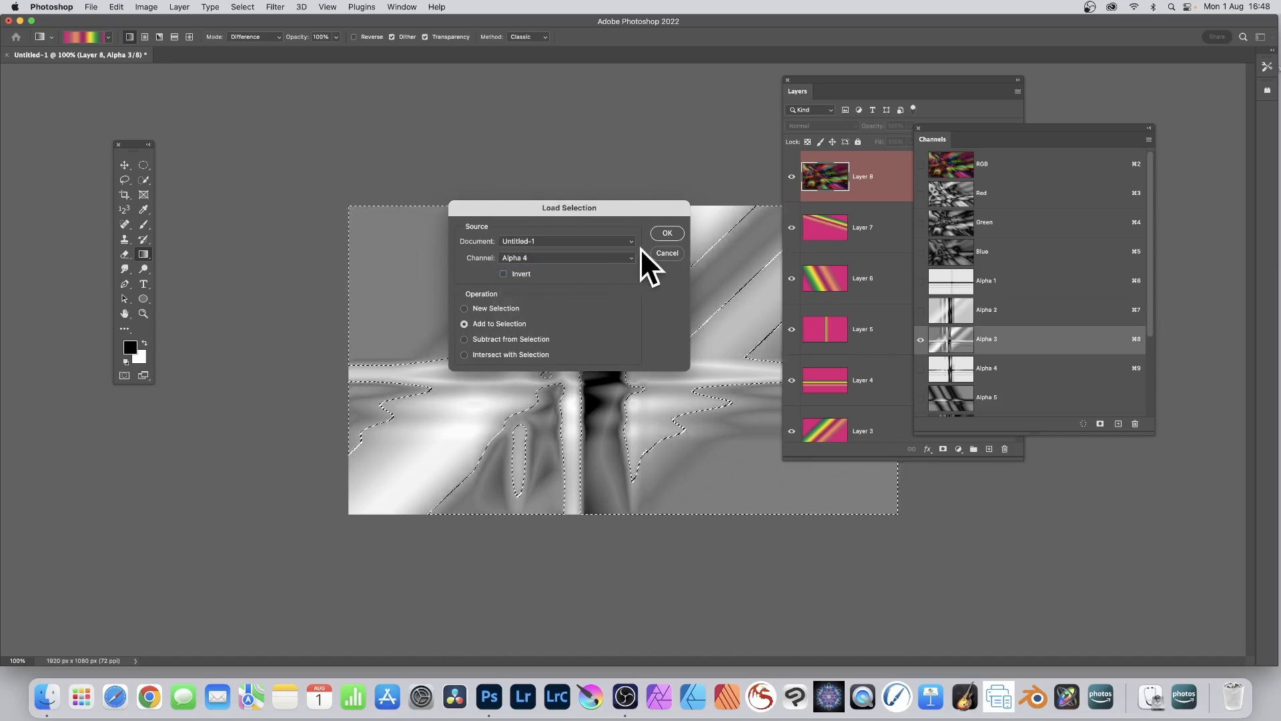
pyautogui.click(668, 233)
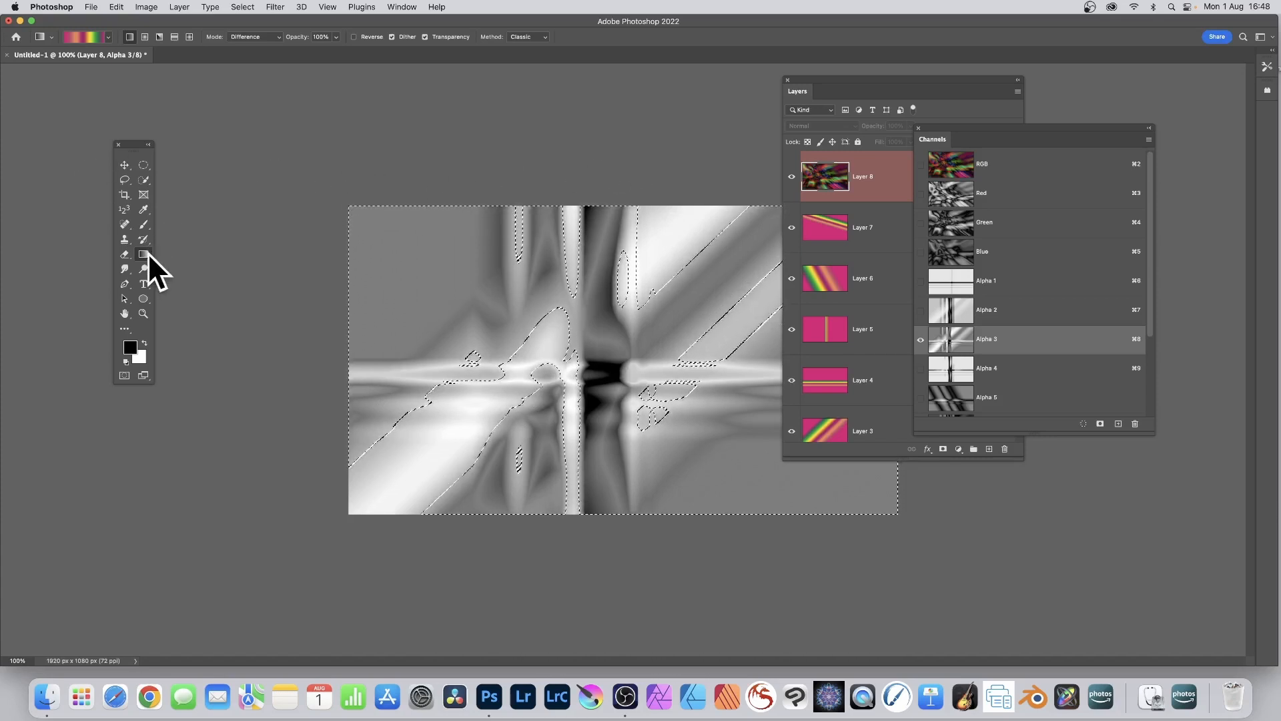
# - Draw a diagonal Difference-mode gradient through the selection in the Alpha 3 channel, and try to copy and paste the selected area
pyautogui.moveTo(452, 253); pyautogui.dragTo(678, 401)
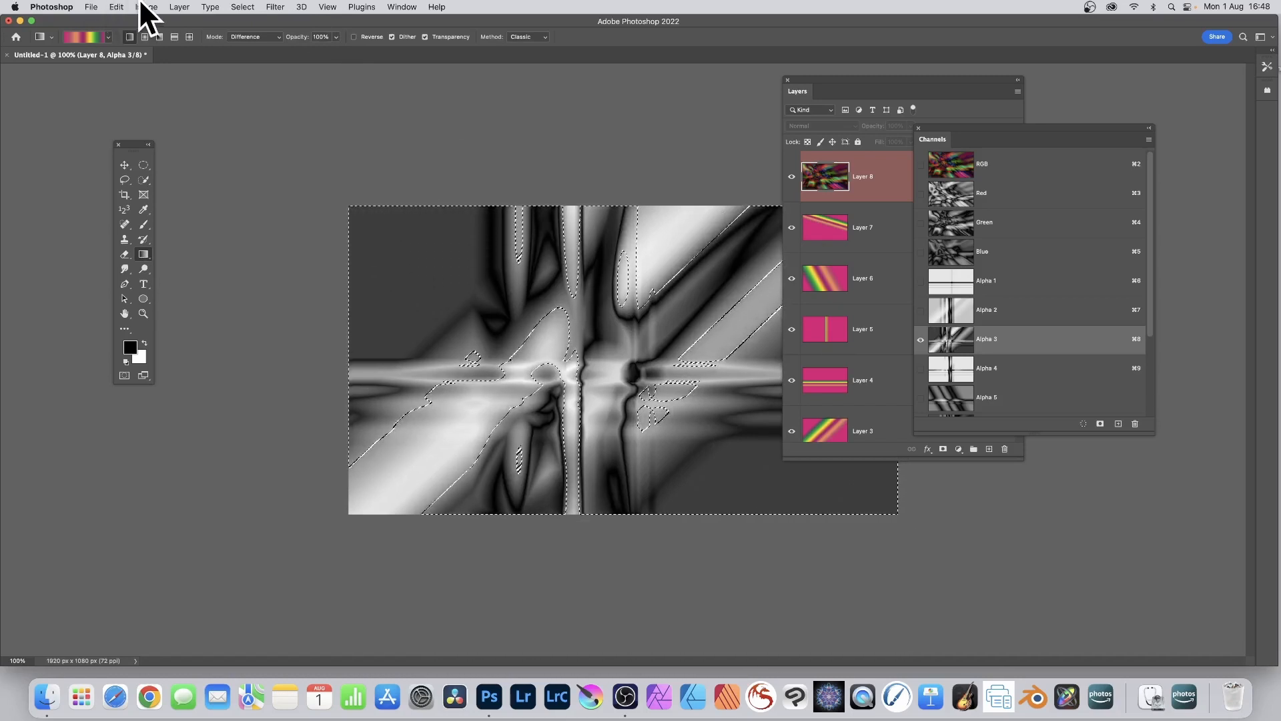
pyautogui.click(117, 6)
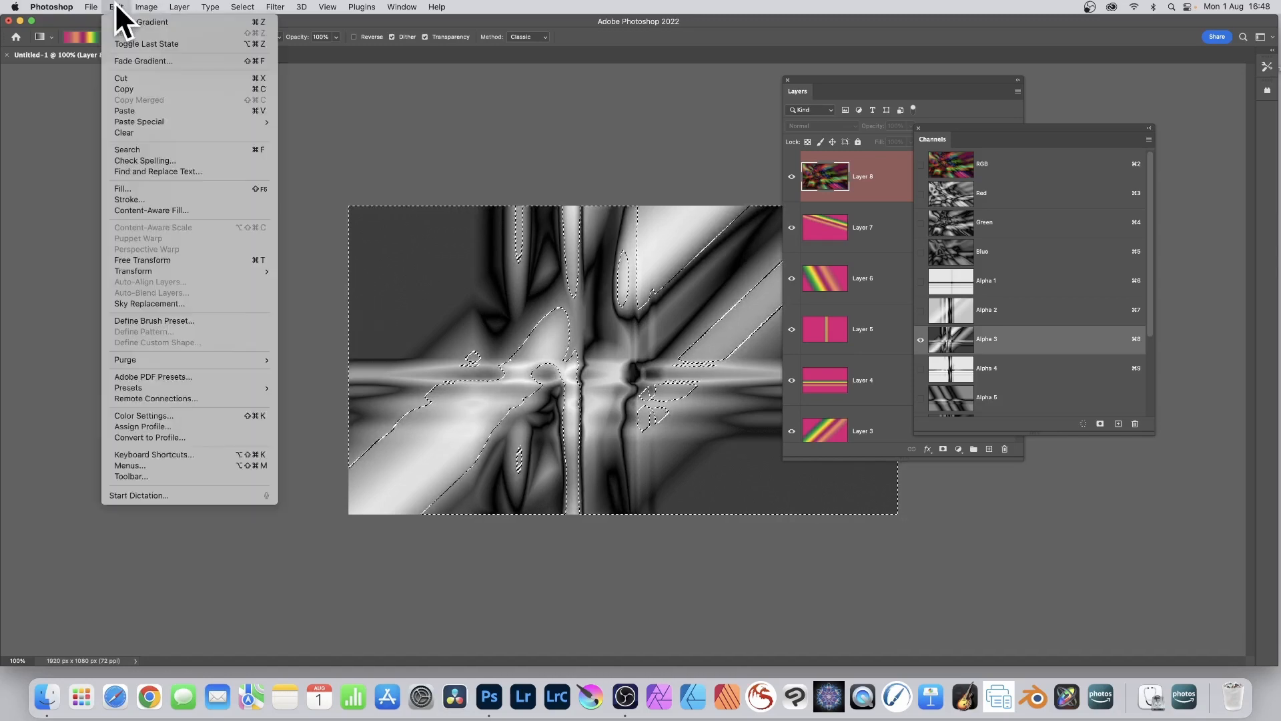
pyautogui.click(122, 88)
pyautogui.click(118, 7)
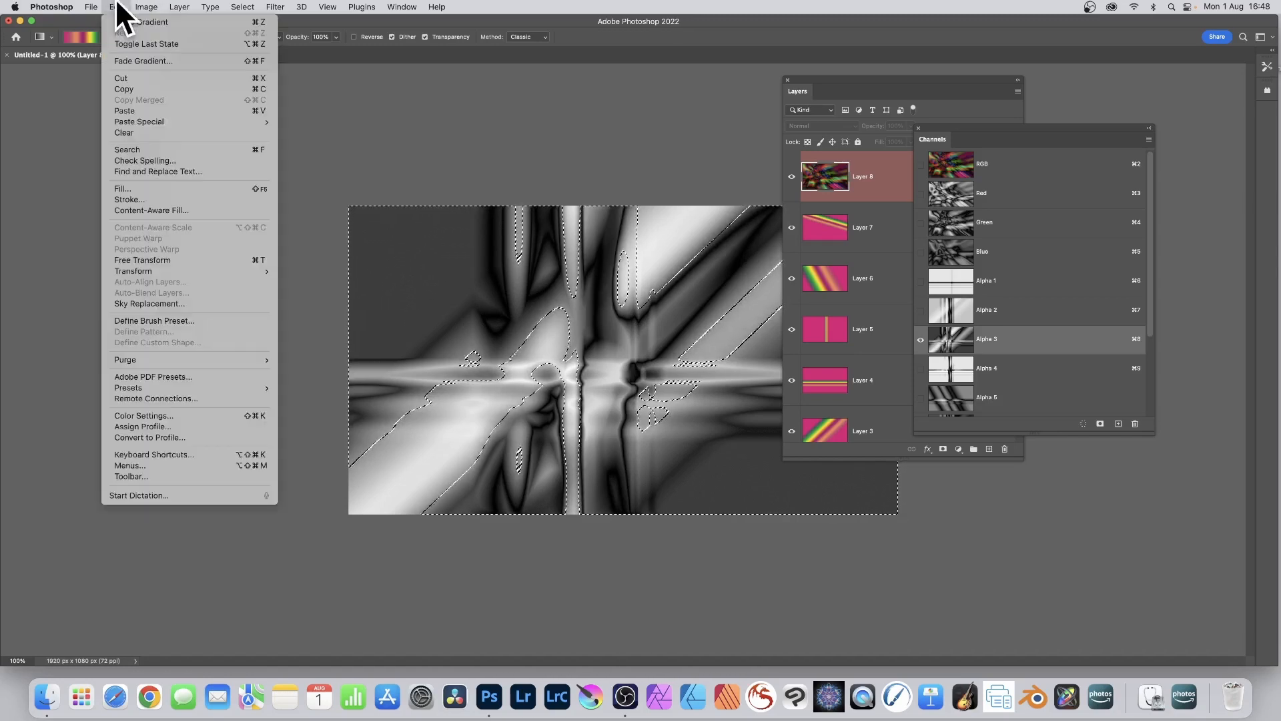
pyautogui.click(133, 108)
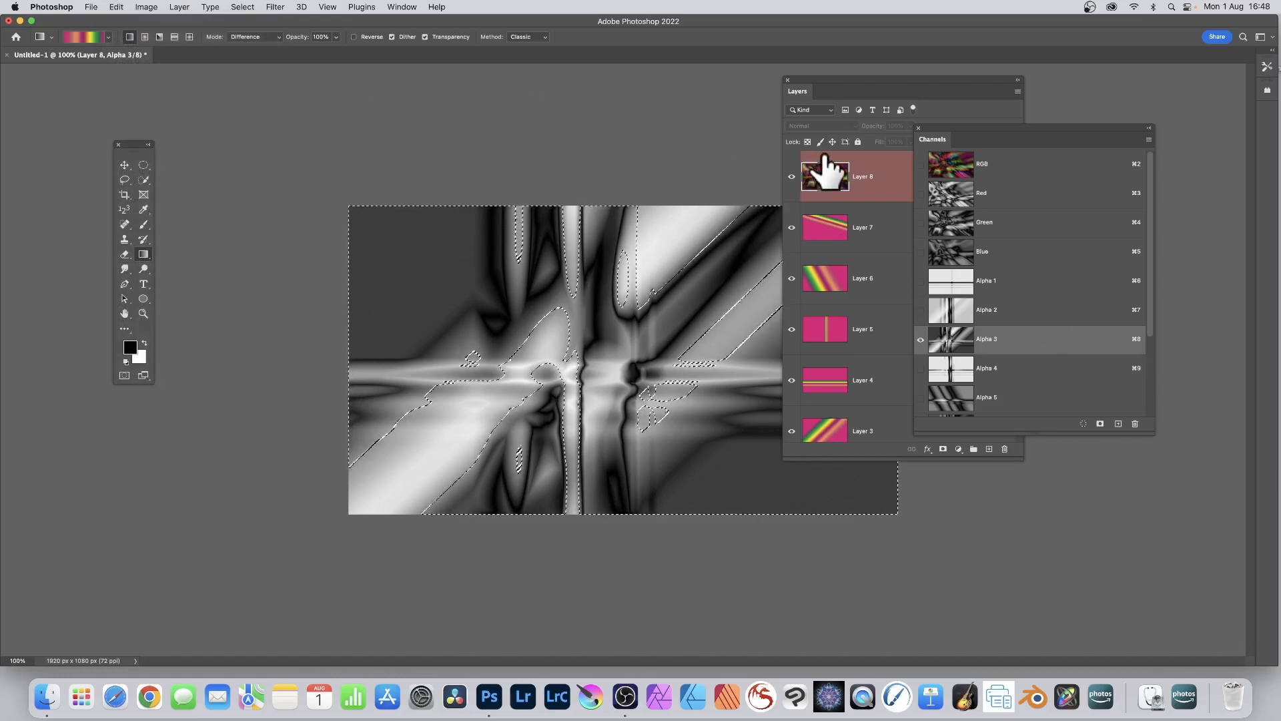
# - Make Layer 8 active and copy its selected area to a new layer
pyautogui.click(882, 242)
pyautogui.click(858, 189)
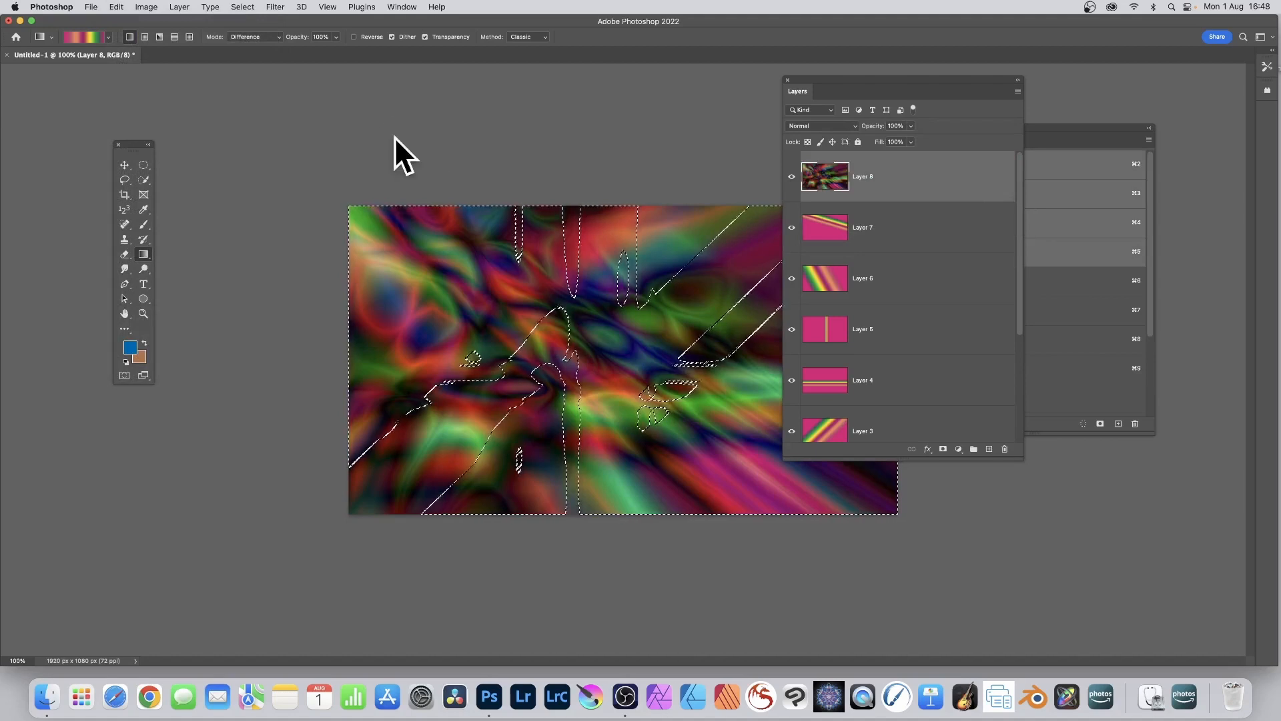
pyautogui.press('super+j')
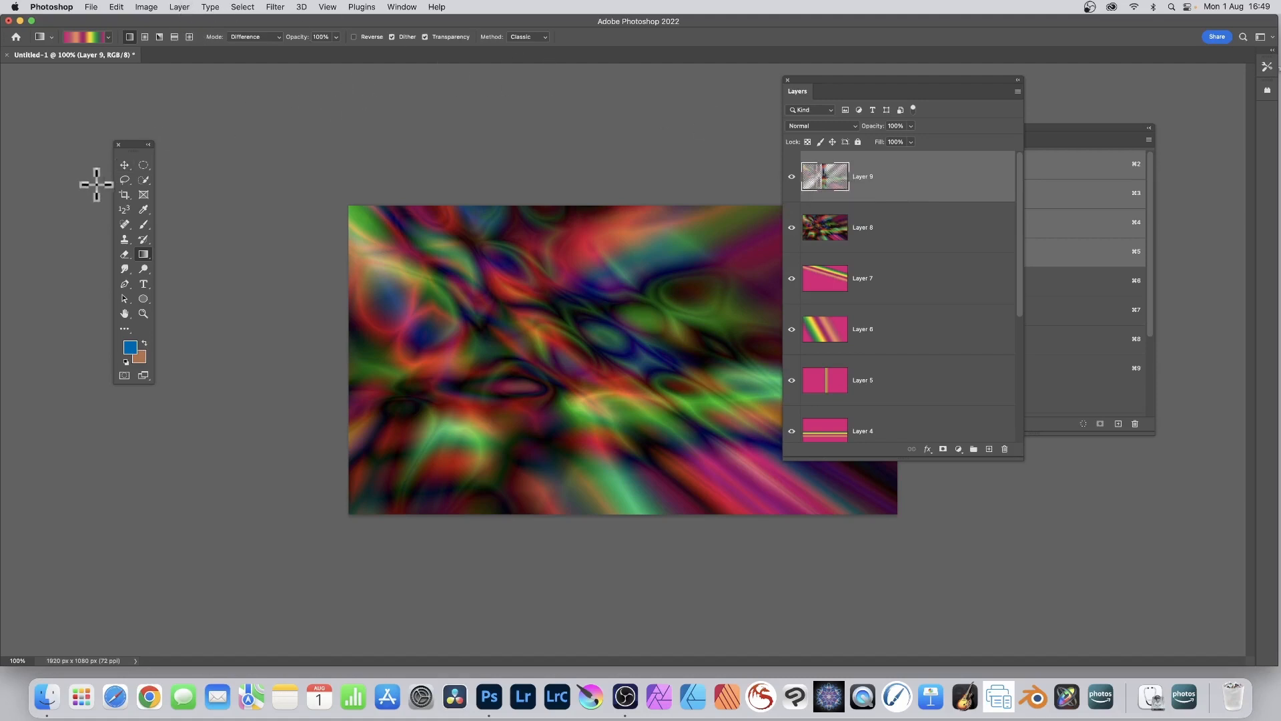
# - Add a Bevel & Emboss layer style to Layer 9 and move its settings dialog clear of the artwork
pyautogui.click(124, 165)
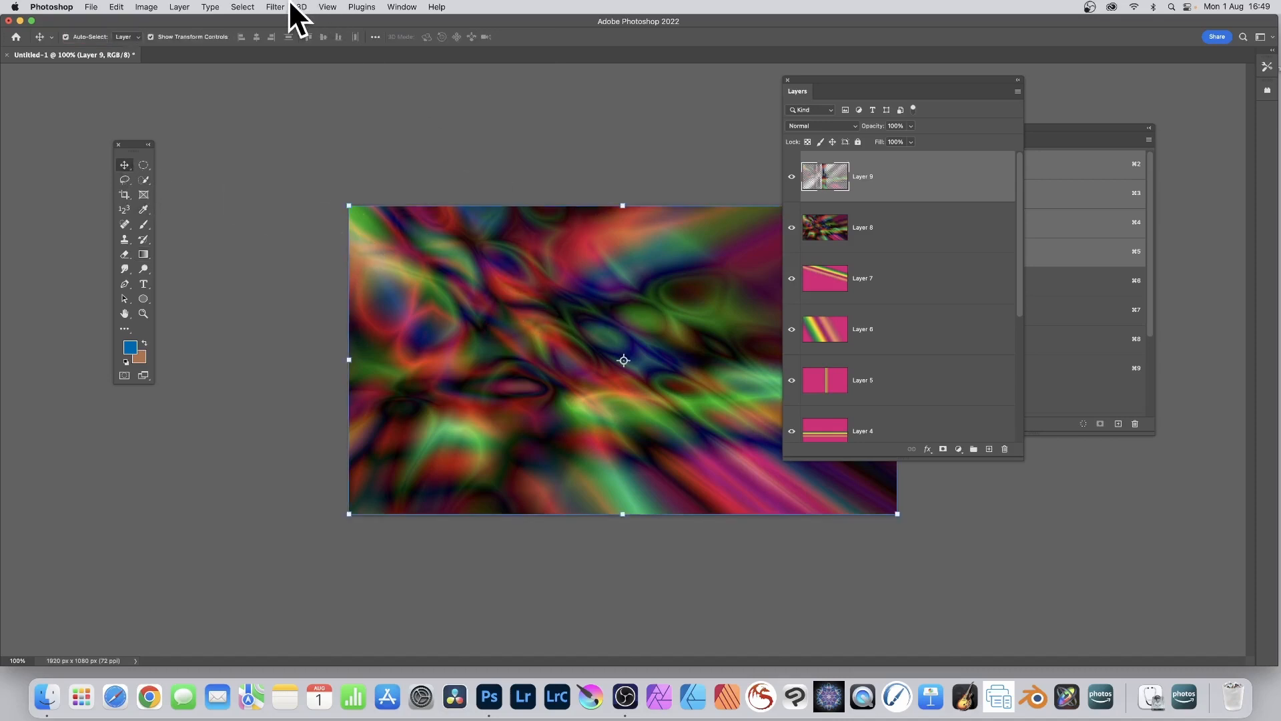
pyautogui.click(180, 7)
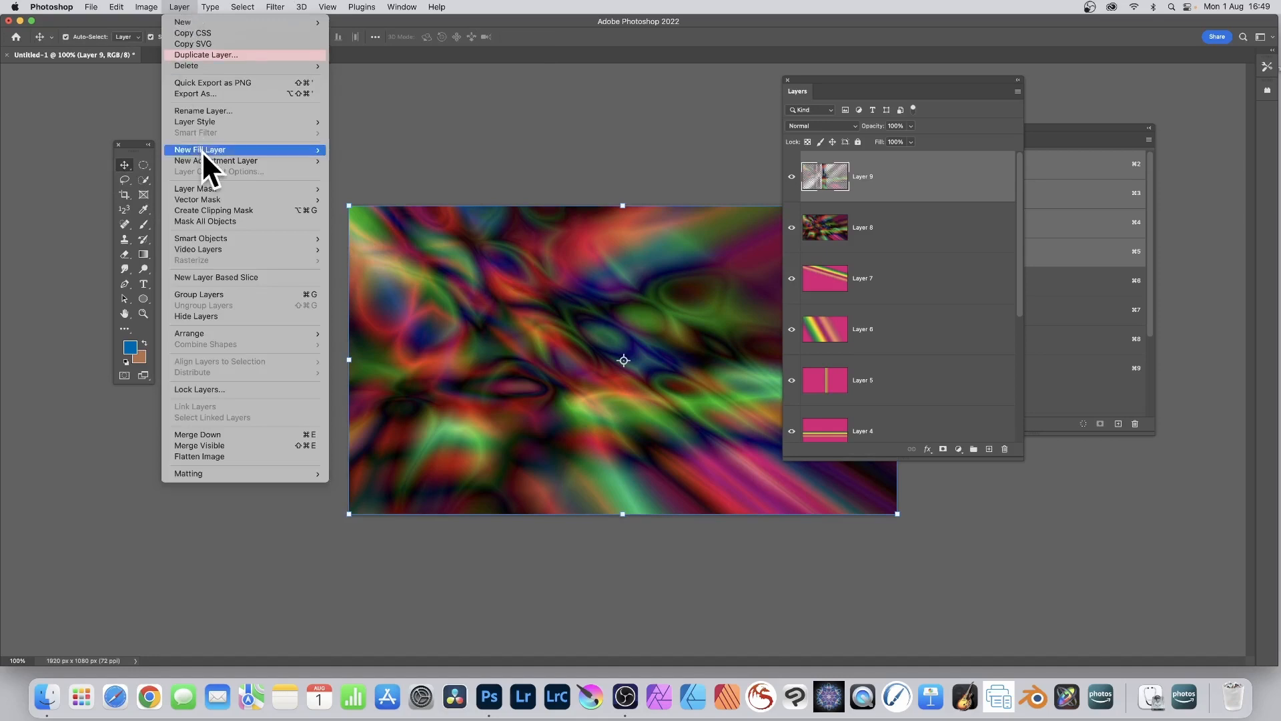
pyautogui.moveTo(214, 120)
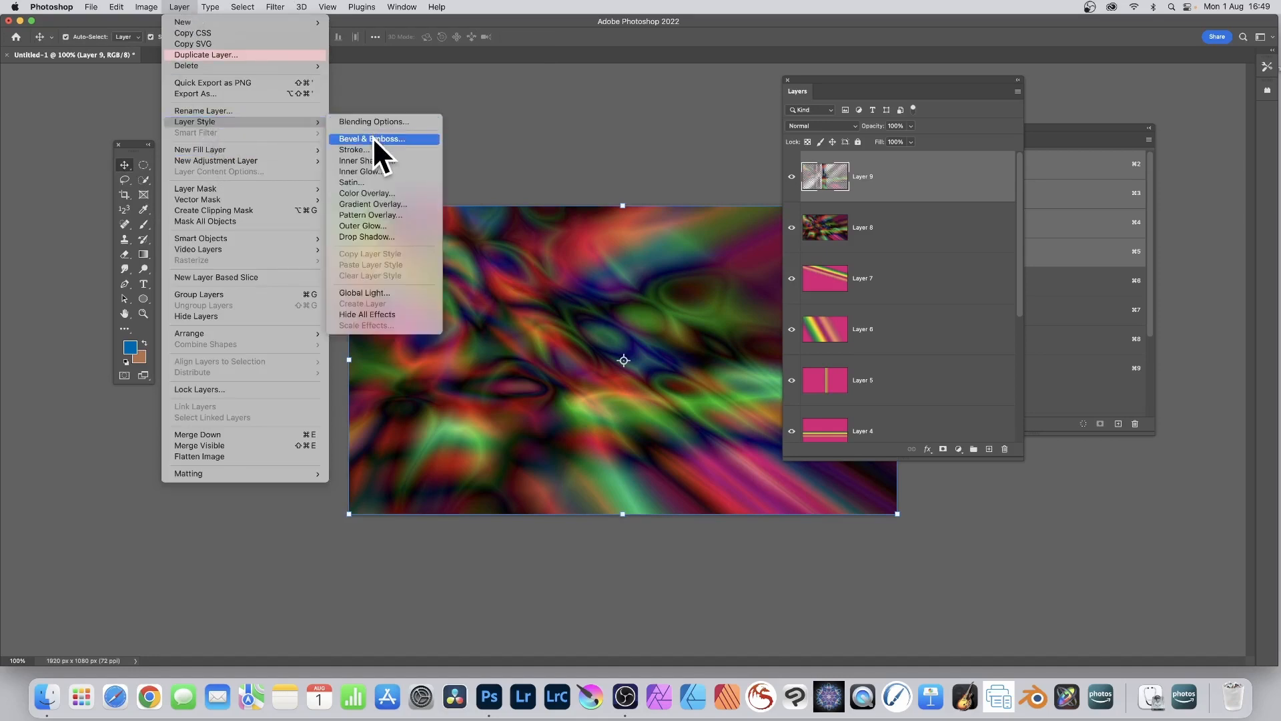
pyautogui.click(373, 138)
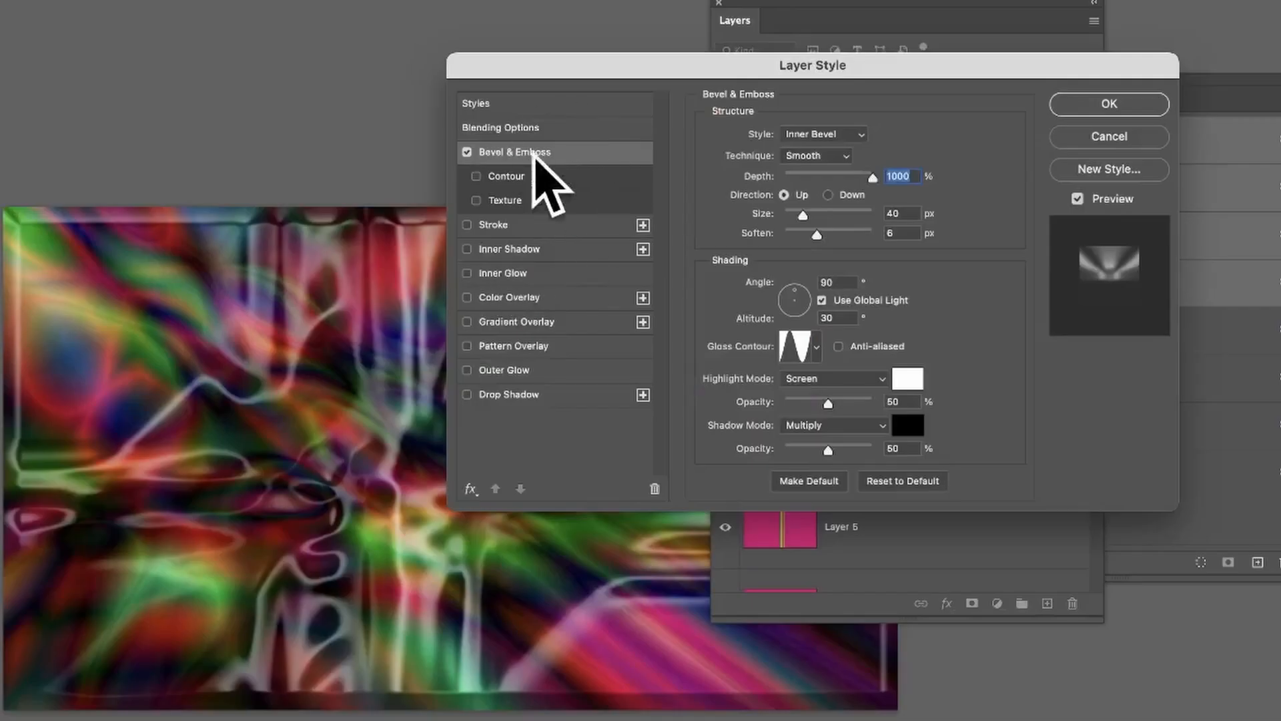
pyautogui.moveTo(575, 67); pyautogui.dragTo(732, 54)
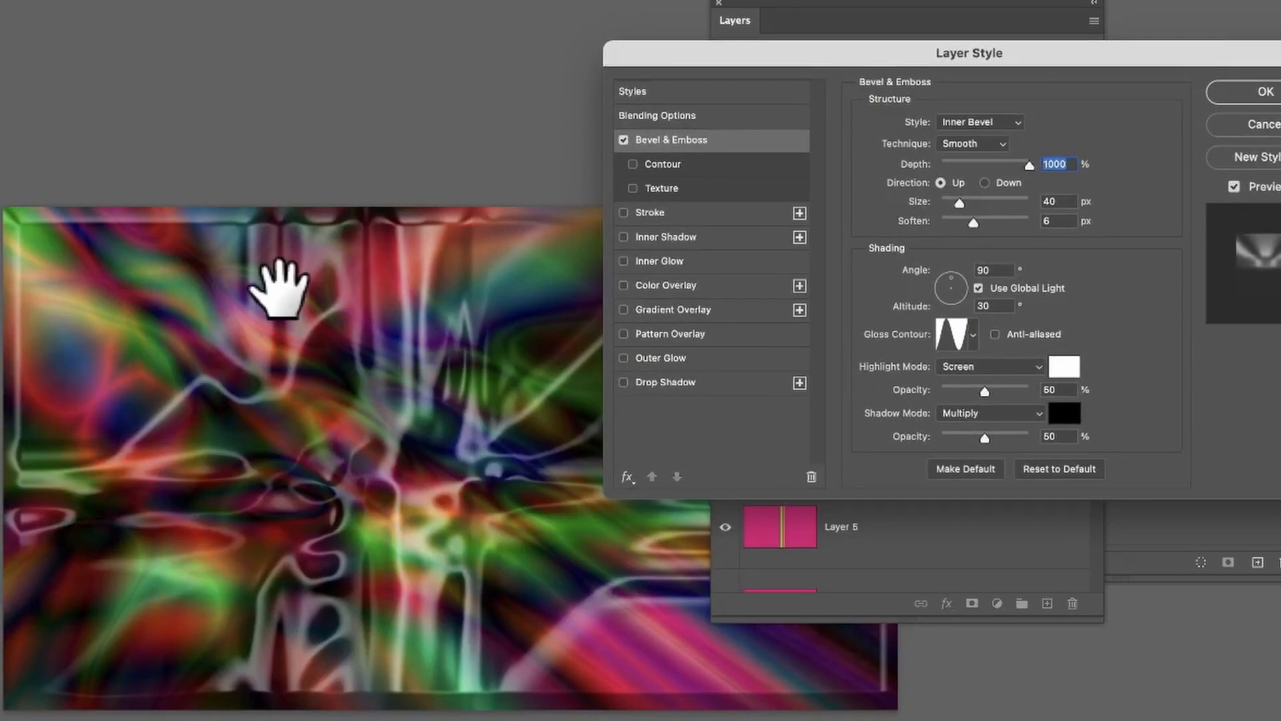
# - Set the bevel's light angle to 154° and altitude to 32°, change its style to Emboss, and apply the effect
pyautogui.moveTo(945, 272); pyautogui.dragTo(948, 283)
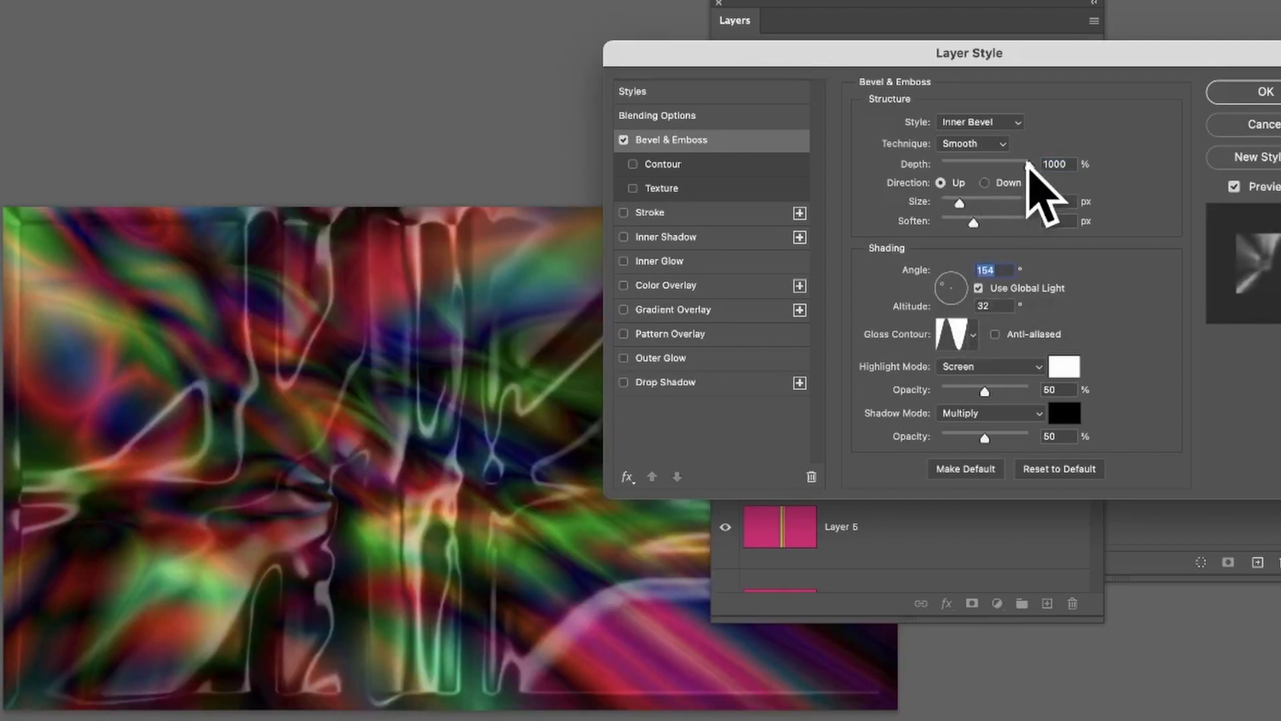
pyautogui.moveTo(1030, 165); pyautogui.dragTo(1032, 165)
pyautogui.click(969, 122)
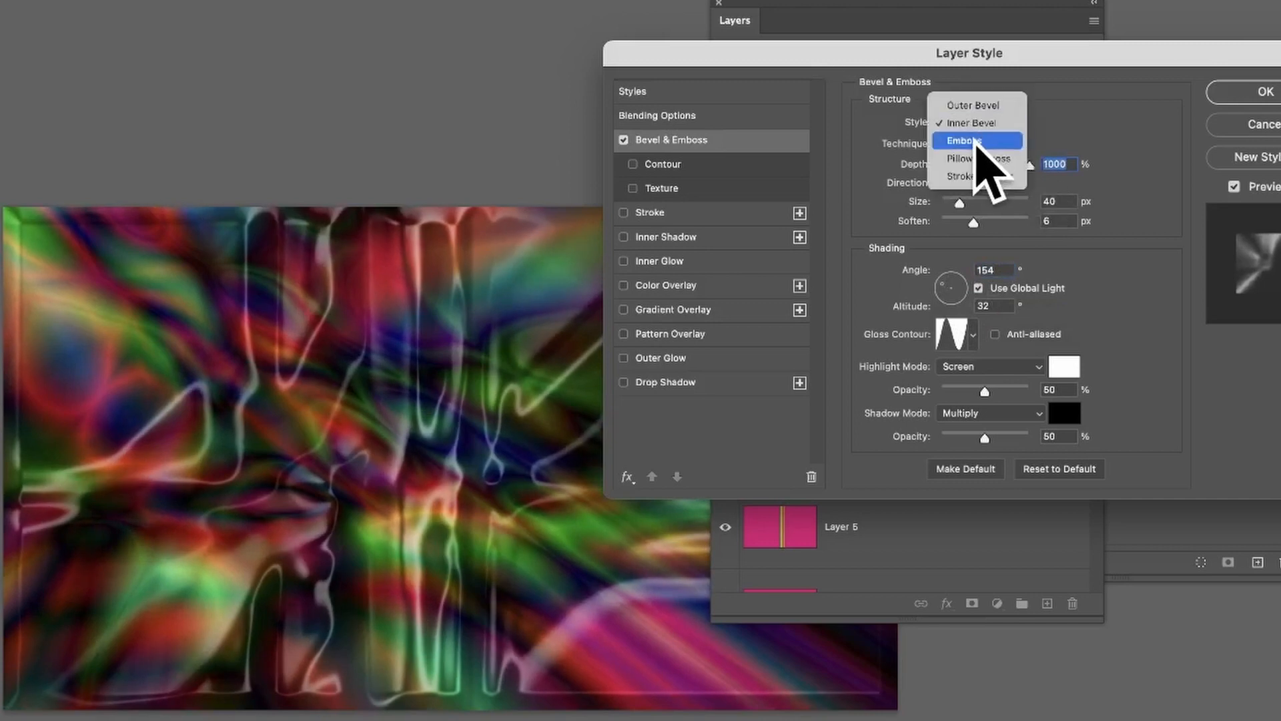
pyautogui.click(975, 141)
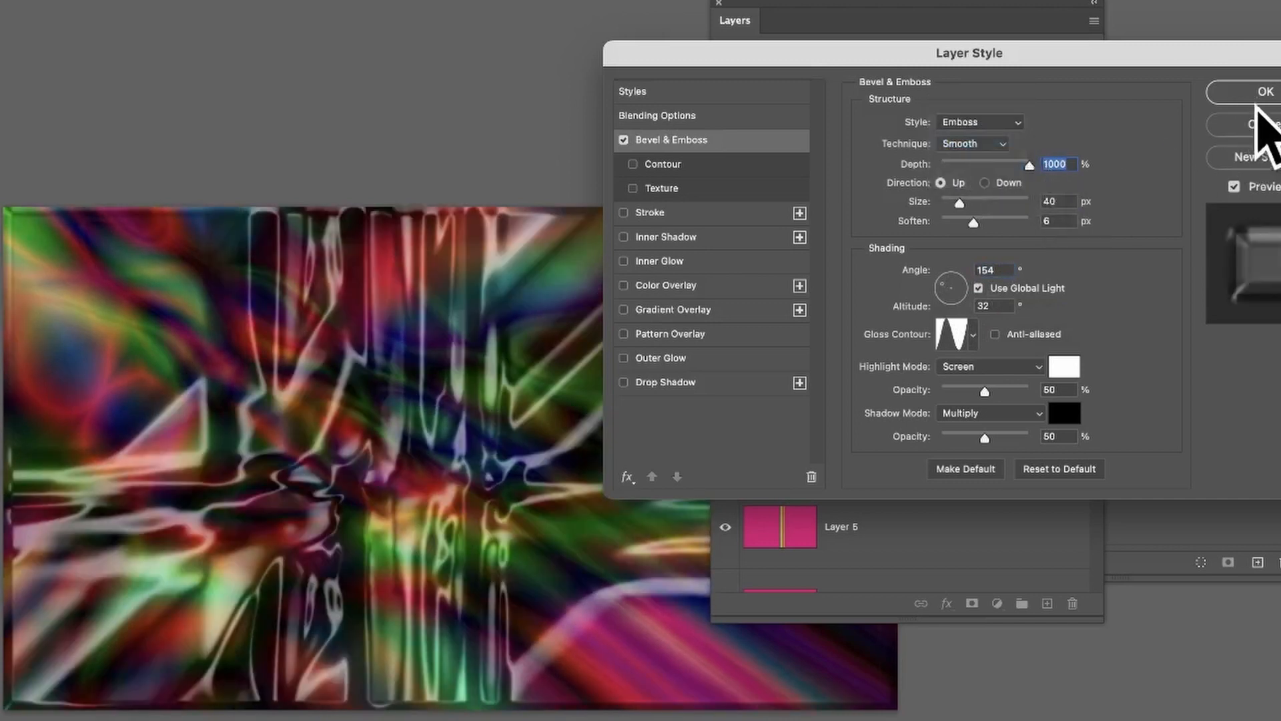
pyautogui.click(1253, 93)
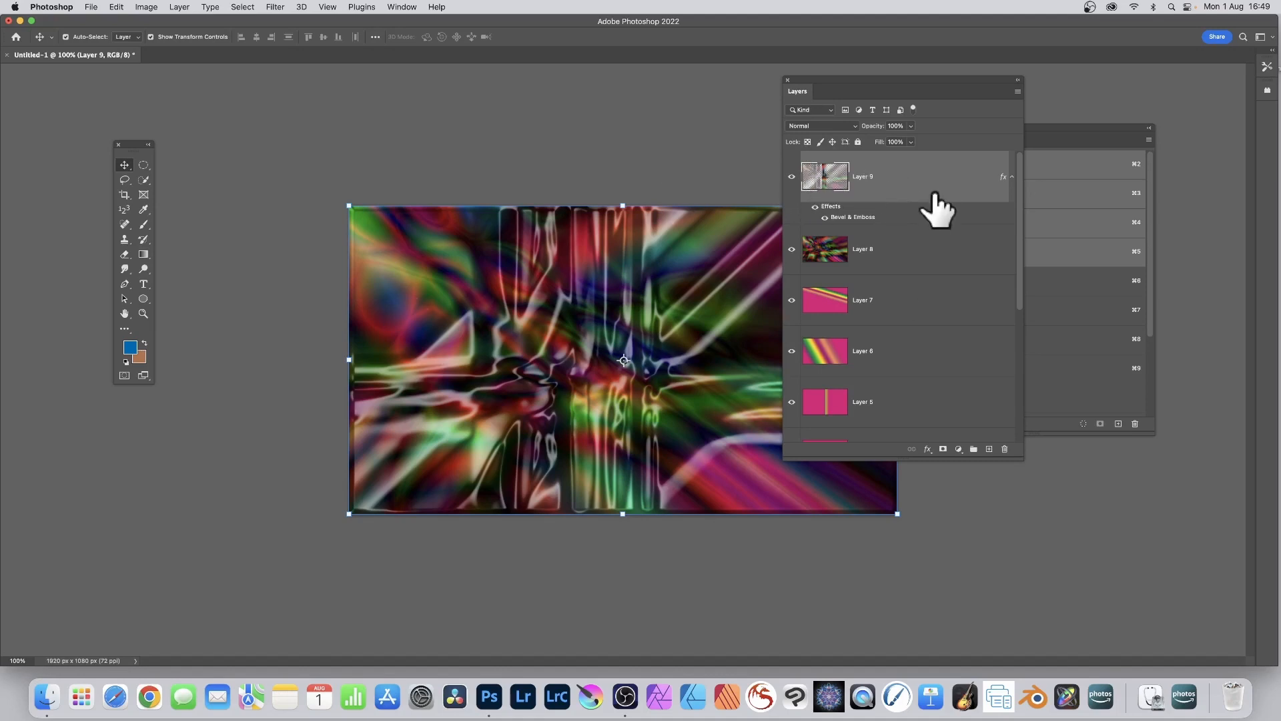
# - Delete Layer 9 together with its Bevel & Emboss effect
pyautogui.click(1059, 128)
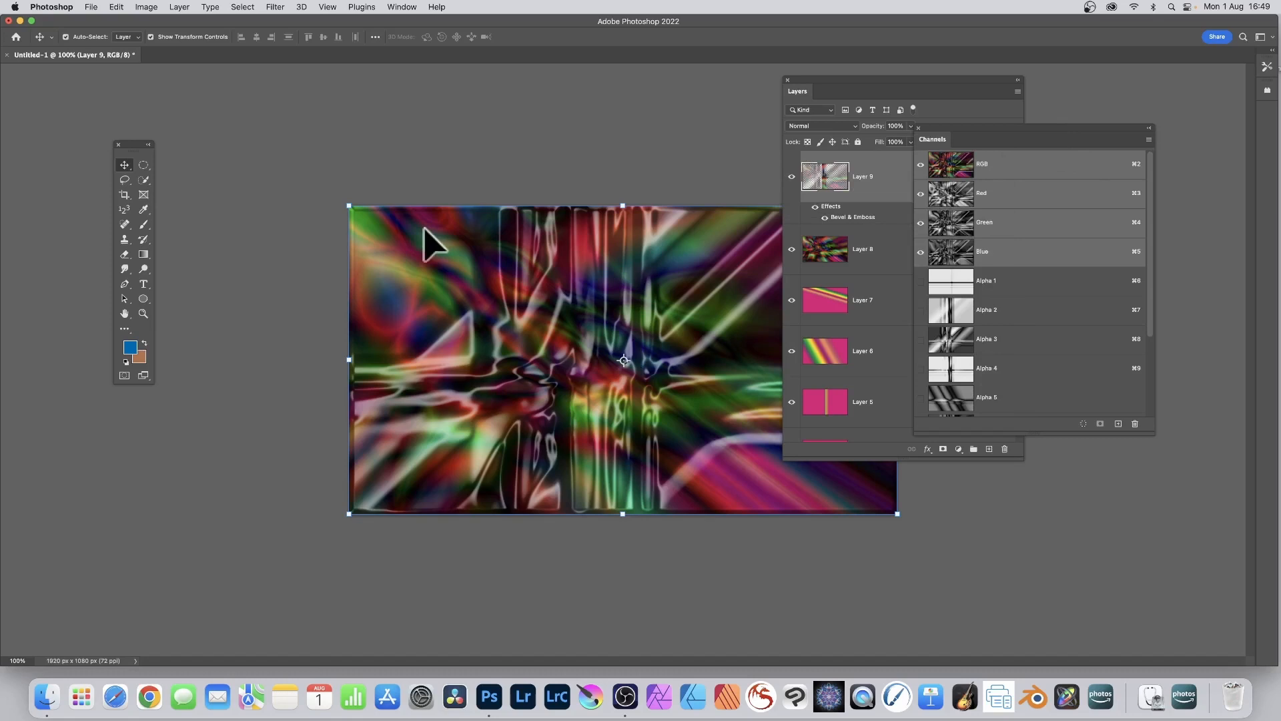
pyautogui.press('Delete')
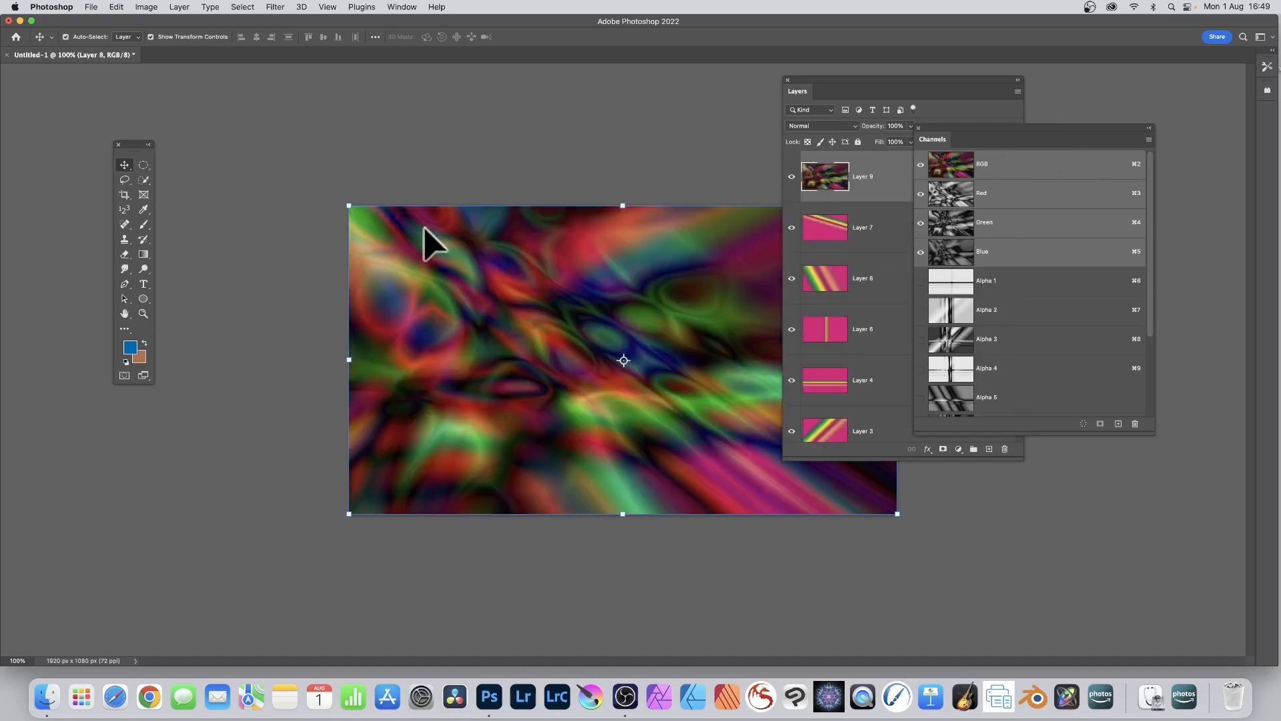
pyautogui.click(818, 252)
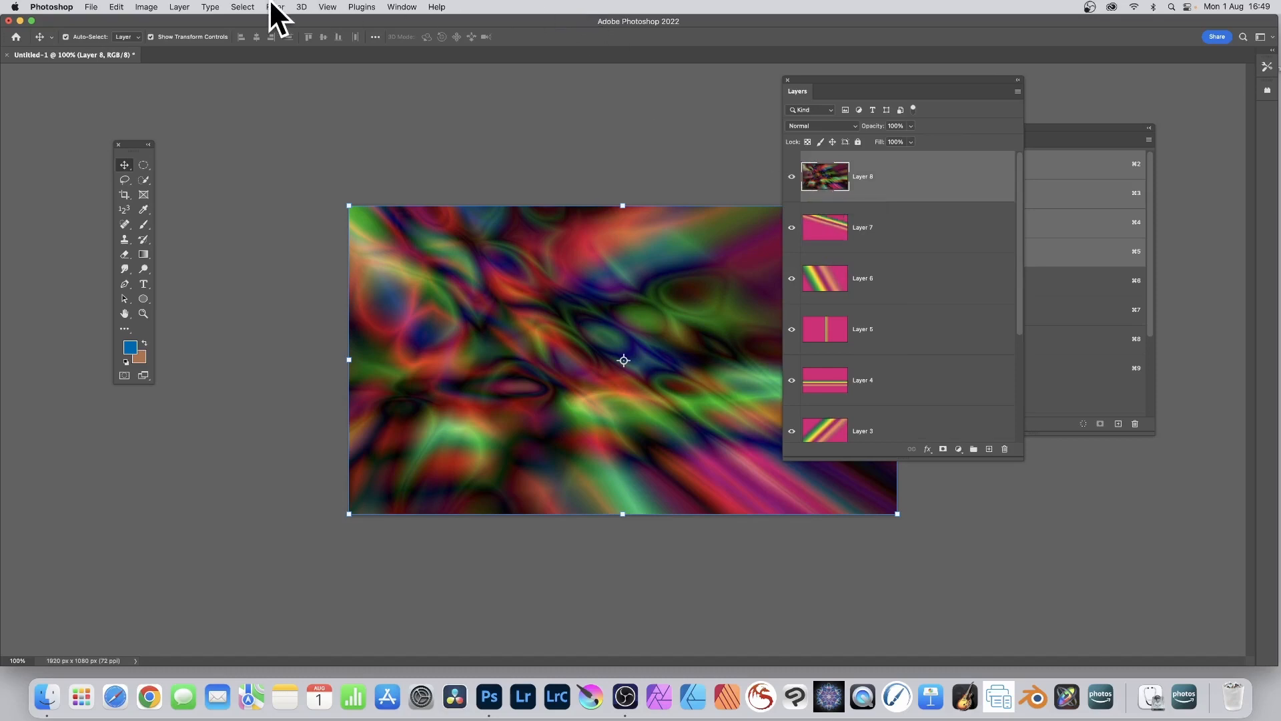
# - Start Apply Image on Layer 8 and choose Layer 7 as the source layer after trying Layer 8
pyautogui.click(145, 8)
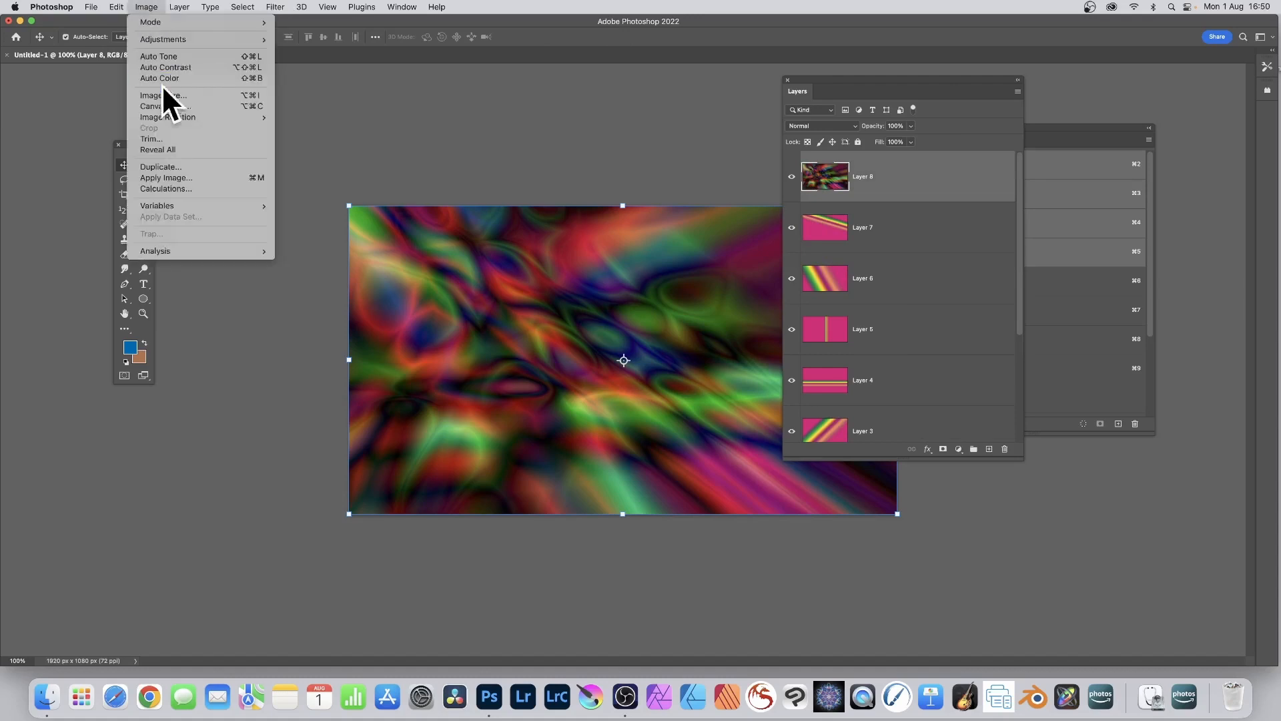
pyautogui.click(176, 179)
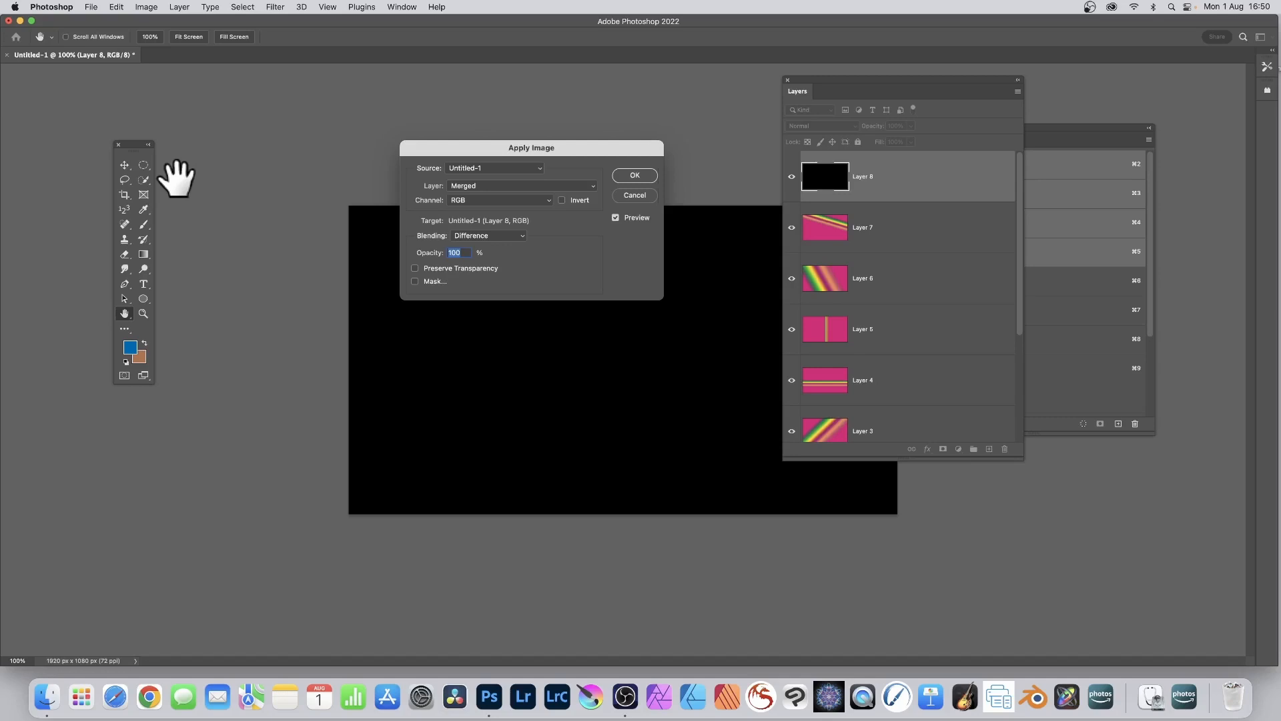
pyautogui.moveTo(518, 145); pyautogui.dragTo(564, 147)
pyautogui.click(542, 169)
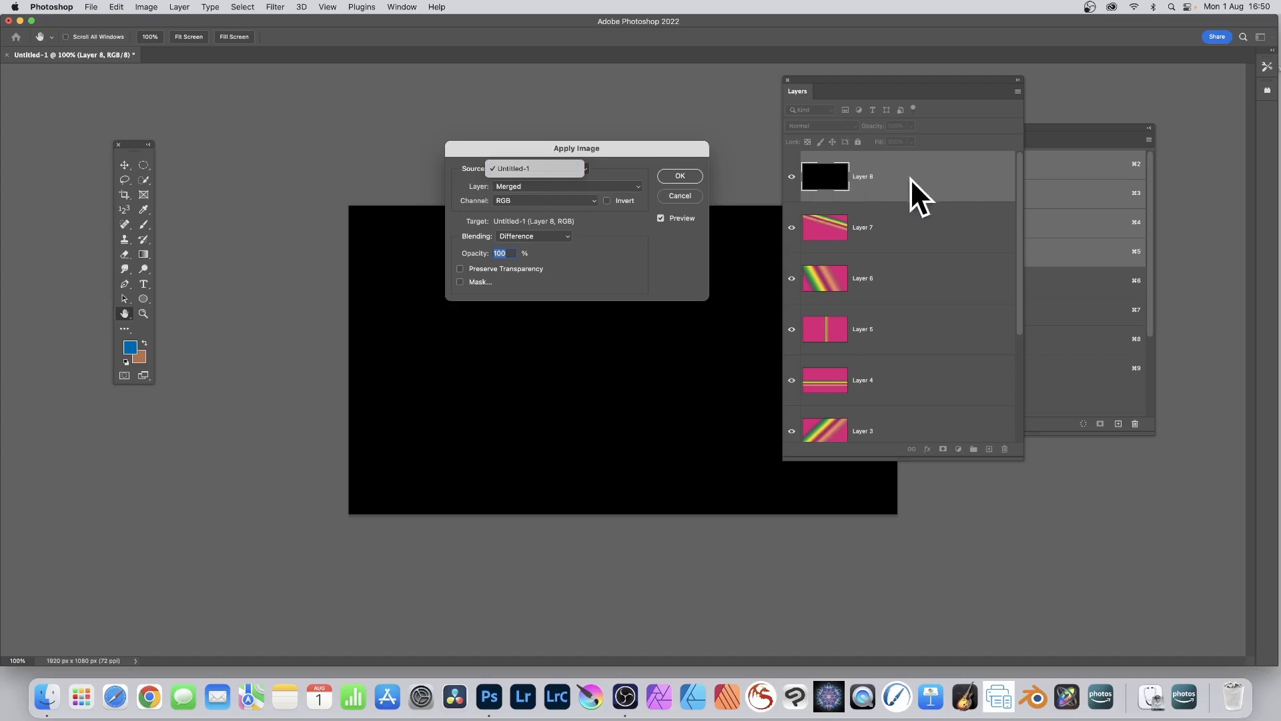
pyautogui.click(614, 186)
pyautogui.click(579, 187)
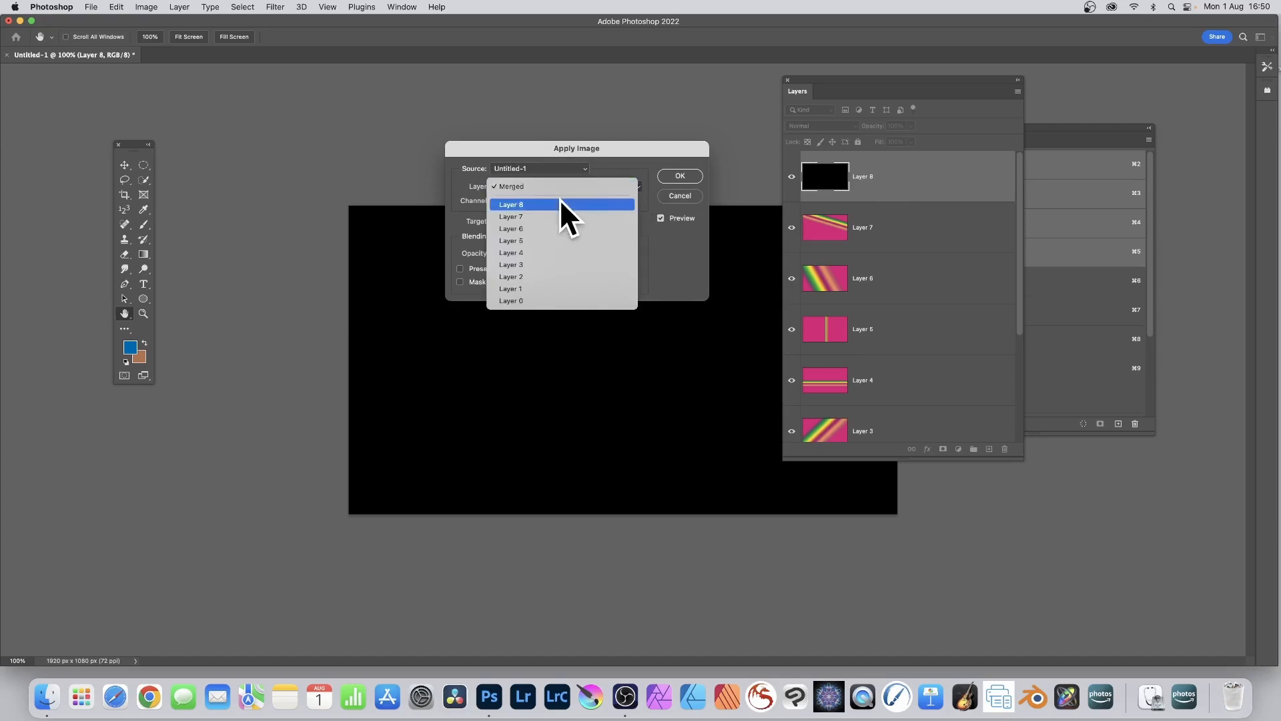
pyautogui.click(559, 202)
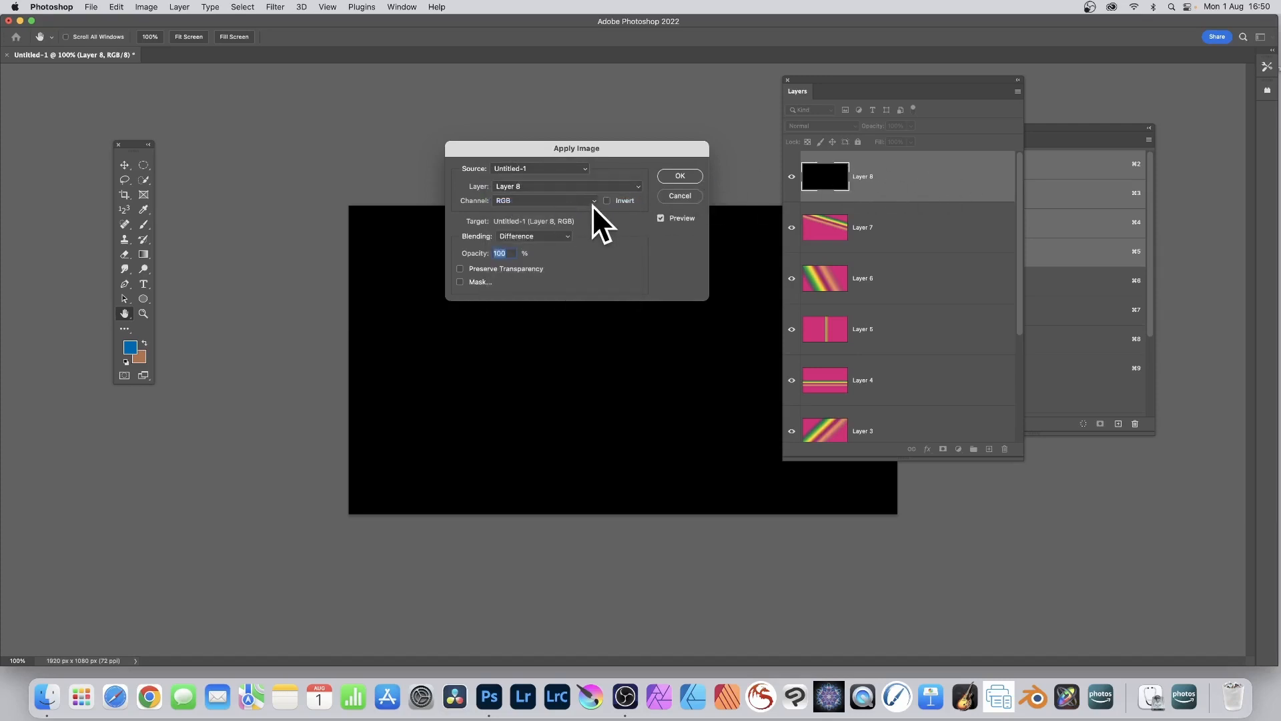
pyautogui.click(565, 187)
pyautogui.click(557, 194)
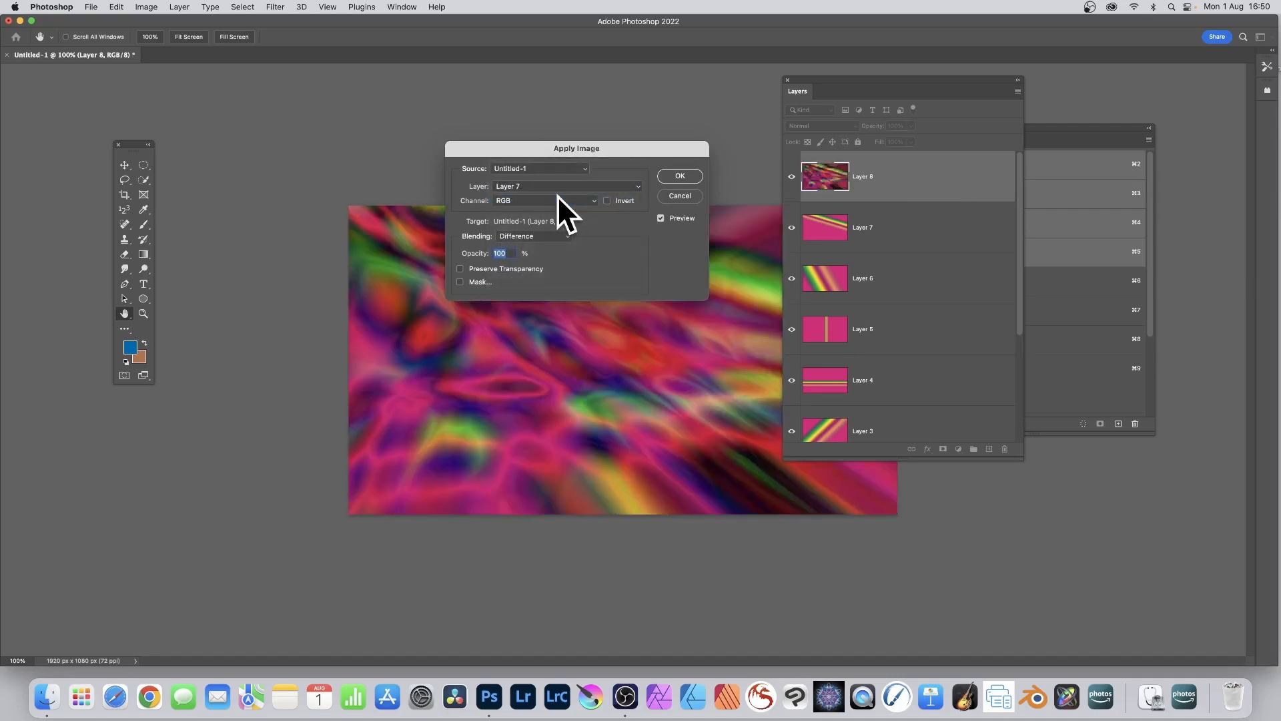
# - Move the Apply Image dialog off the artwork and try Alpha 1 and Alpha 2 as the source channel
pyautogui.moveTo(609, 149); pyautogui.dragTo(649, 95)
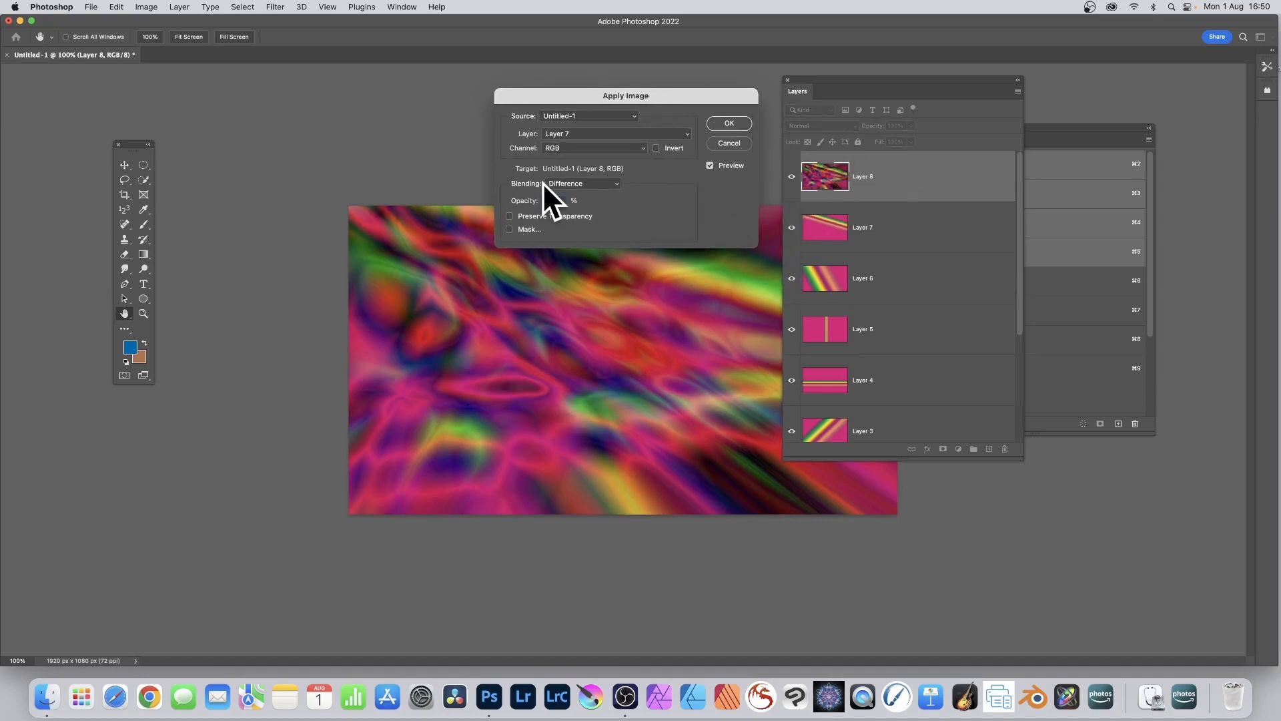
pyautogui.click(590, 148)
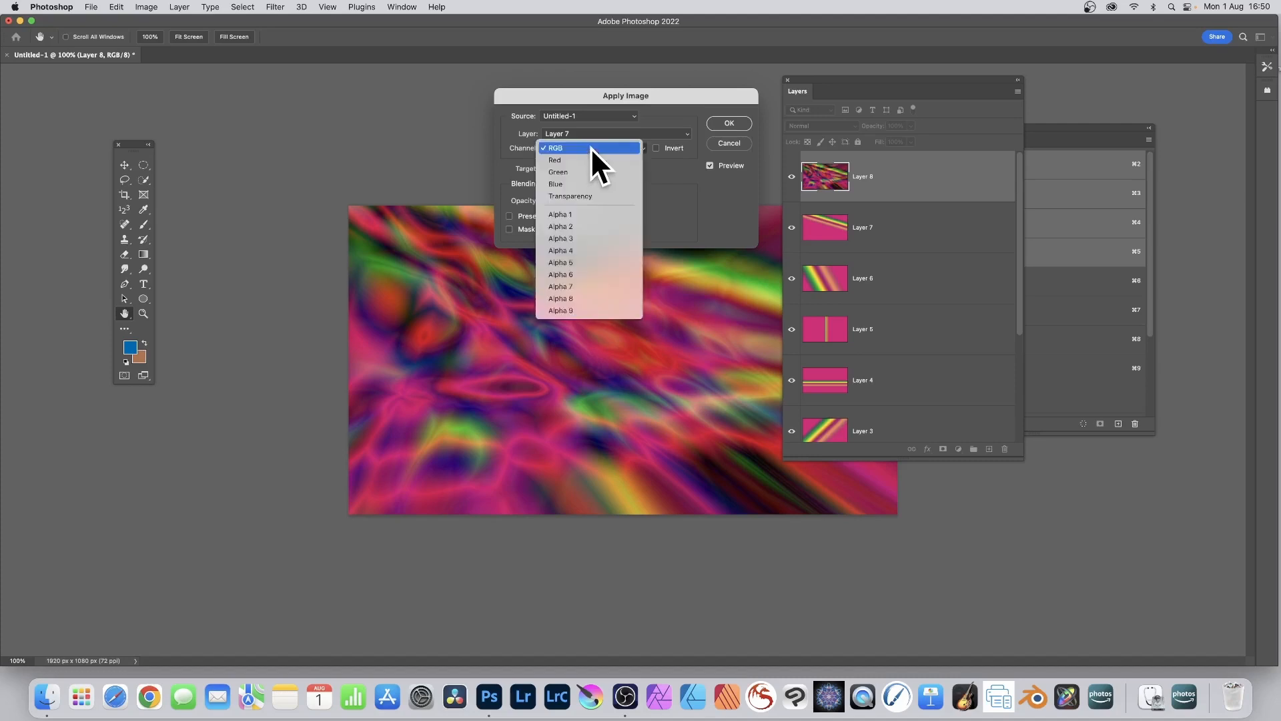
pyautogui.click(587, 214)
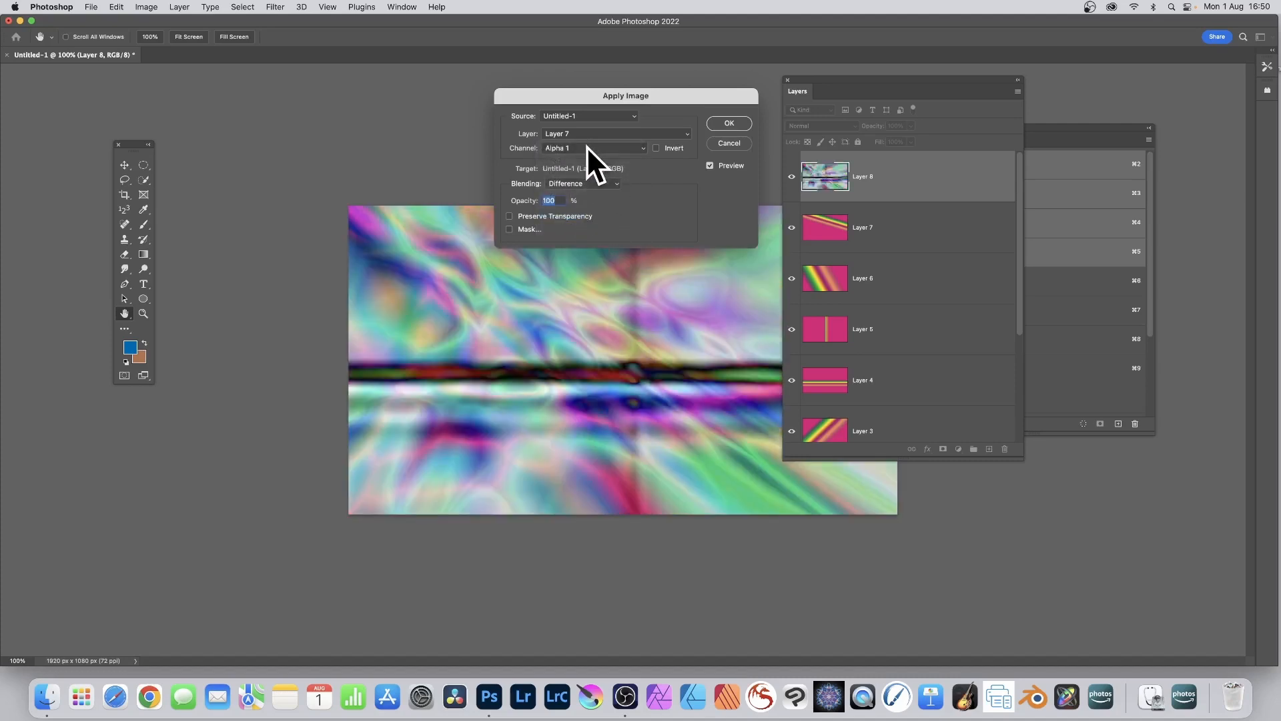
pyautogui.click(587, 146)
pyautogui.click(579, 158)
pyautogui.click(579, 135)
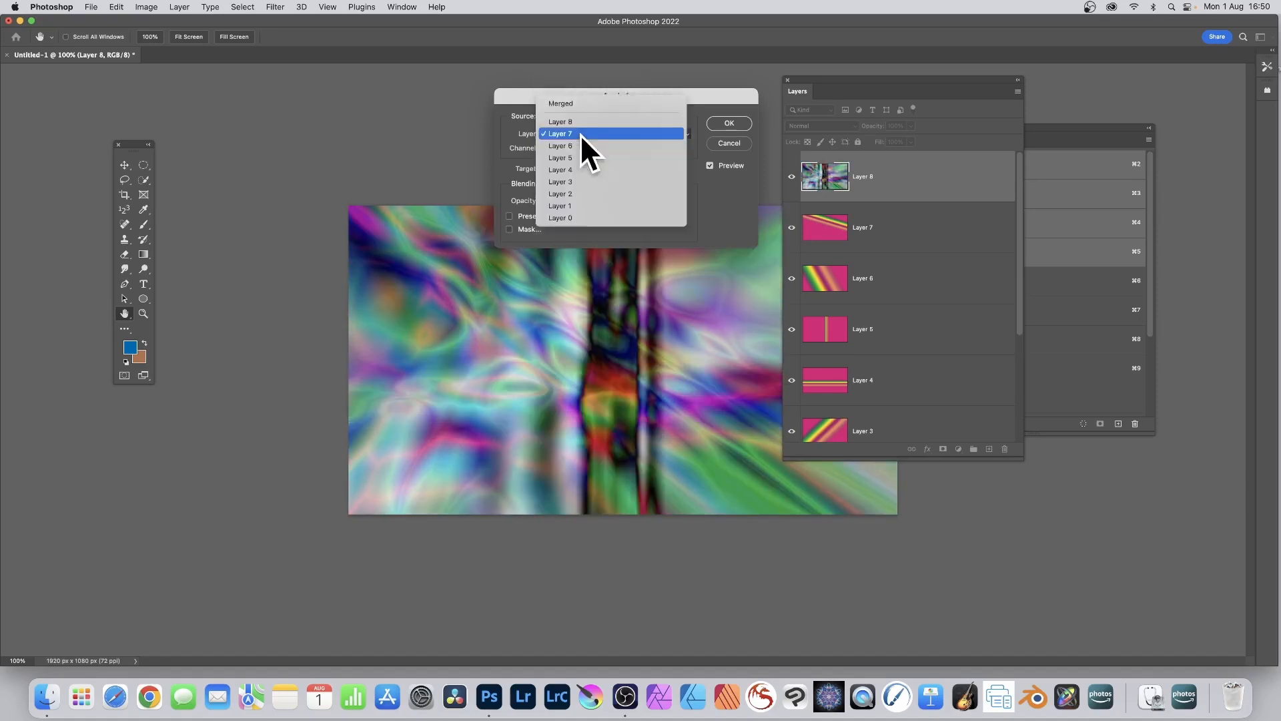
pyautogui.click(738, 202)
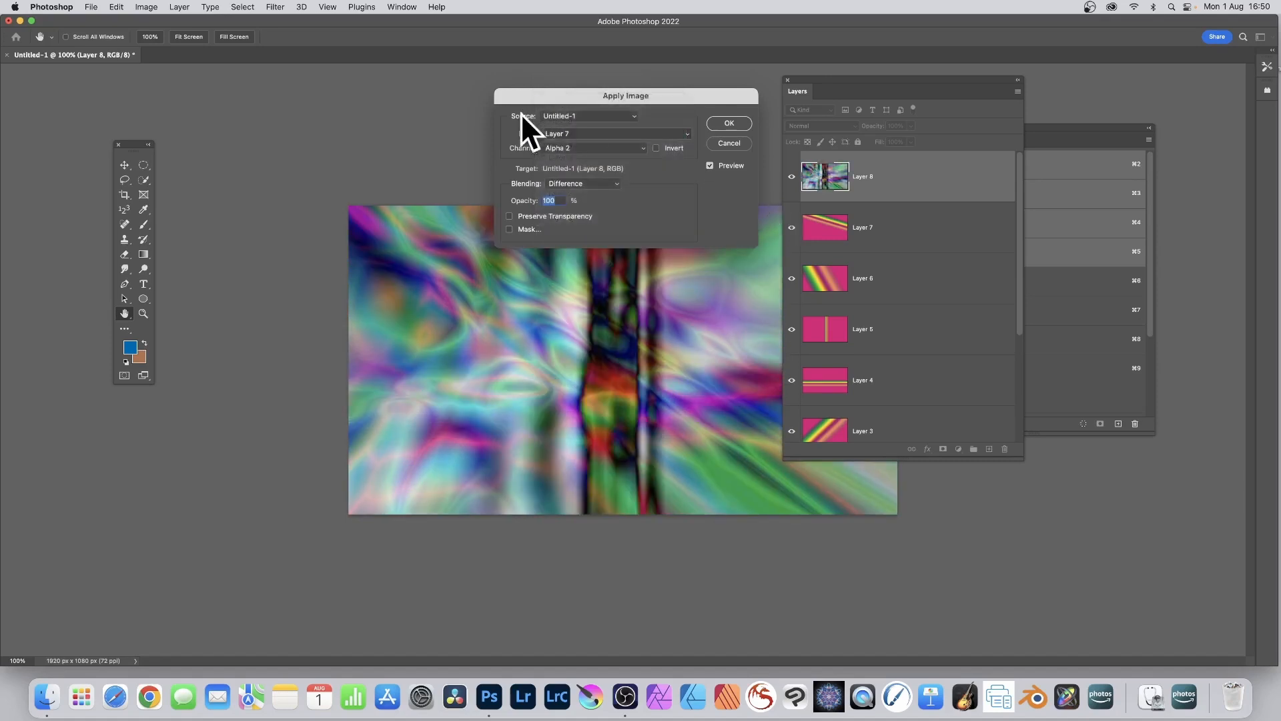
# - Try the Green, Alpha 3 and Alpha 4 channels as the Apply Image source
pyautogui.click(571, 149)
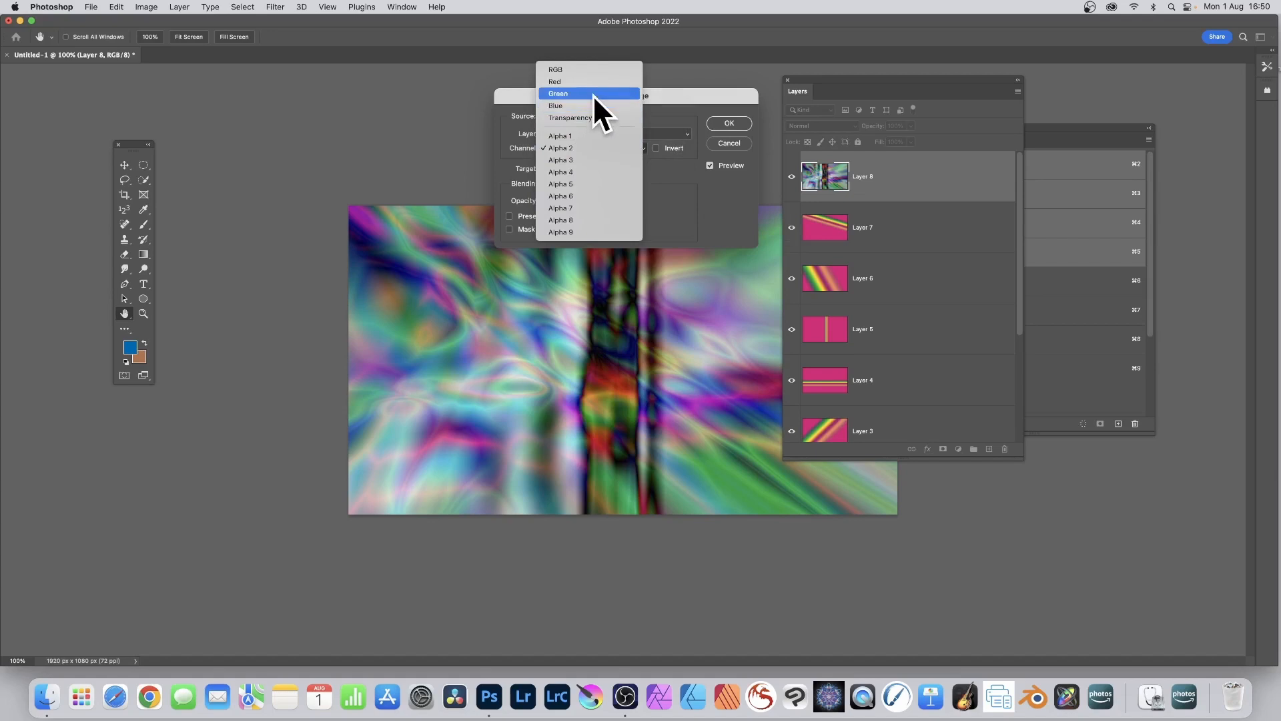
pyautogui.click(593, 95)
pyautogui.click(571, 145)
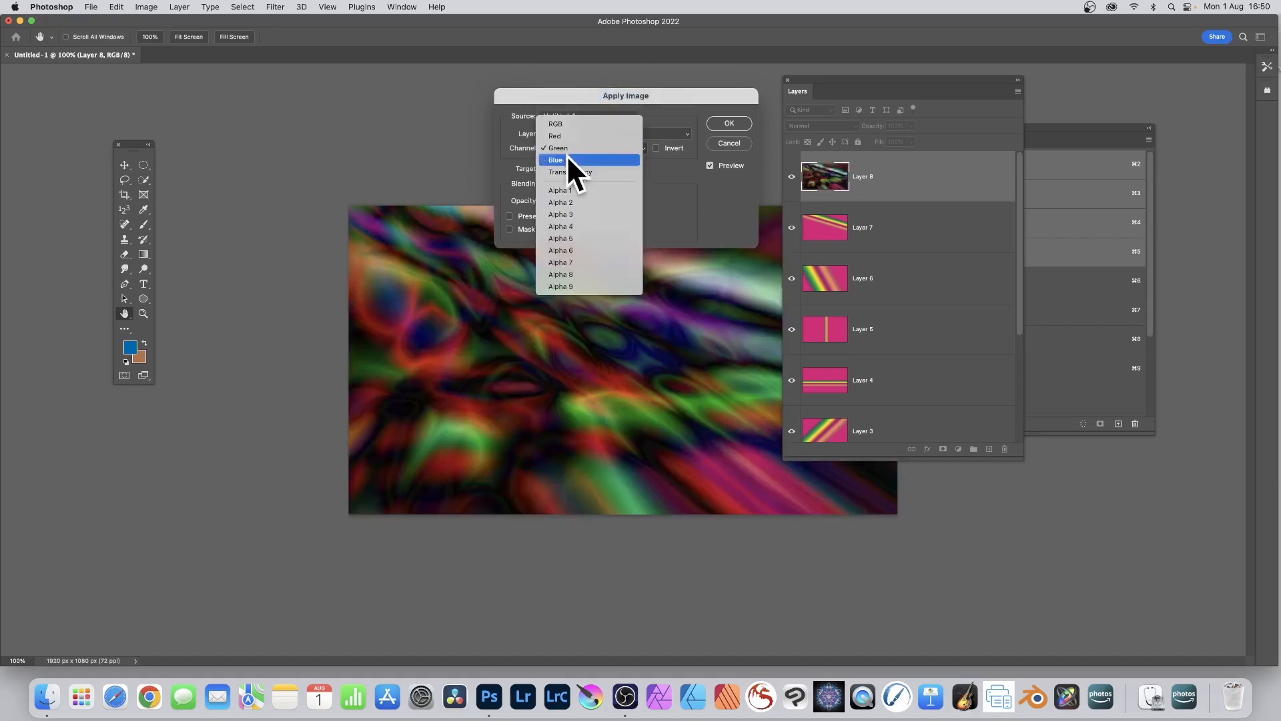
pyautogui.click(575, 211)
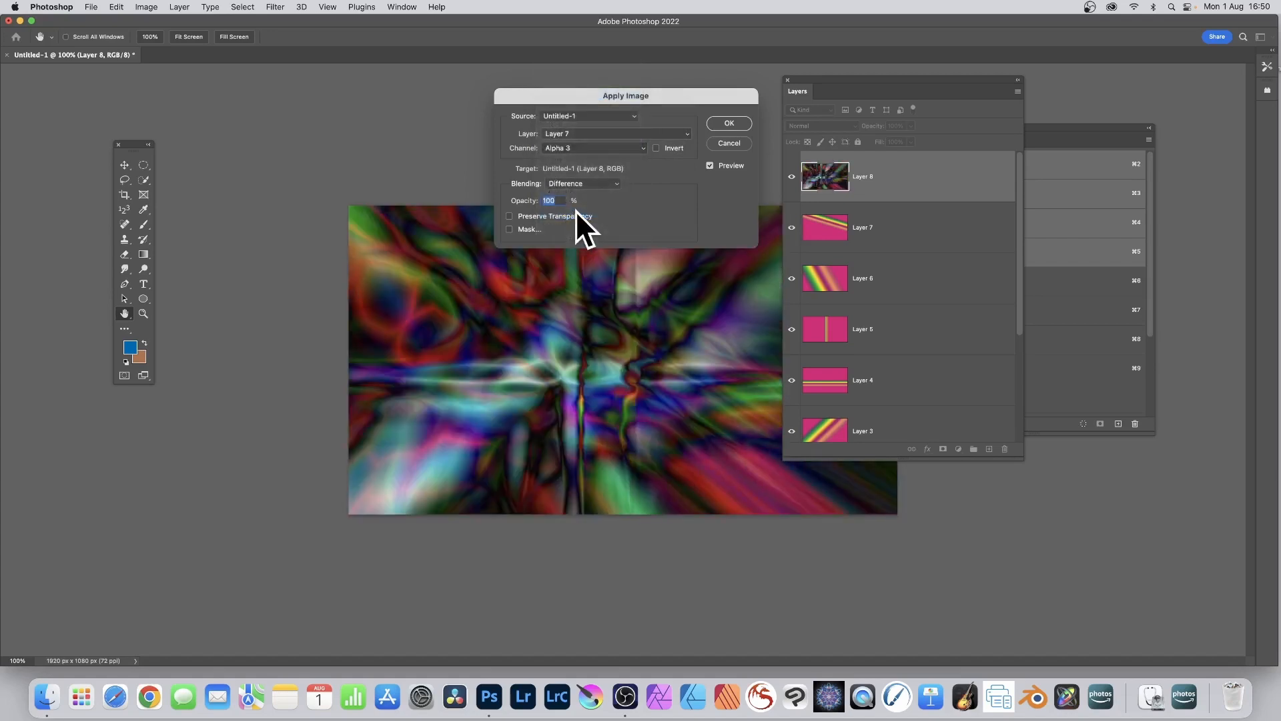
pyautogui.click(582, 150)
pyautogui.click(580, 156)
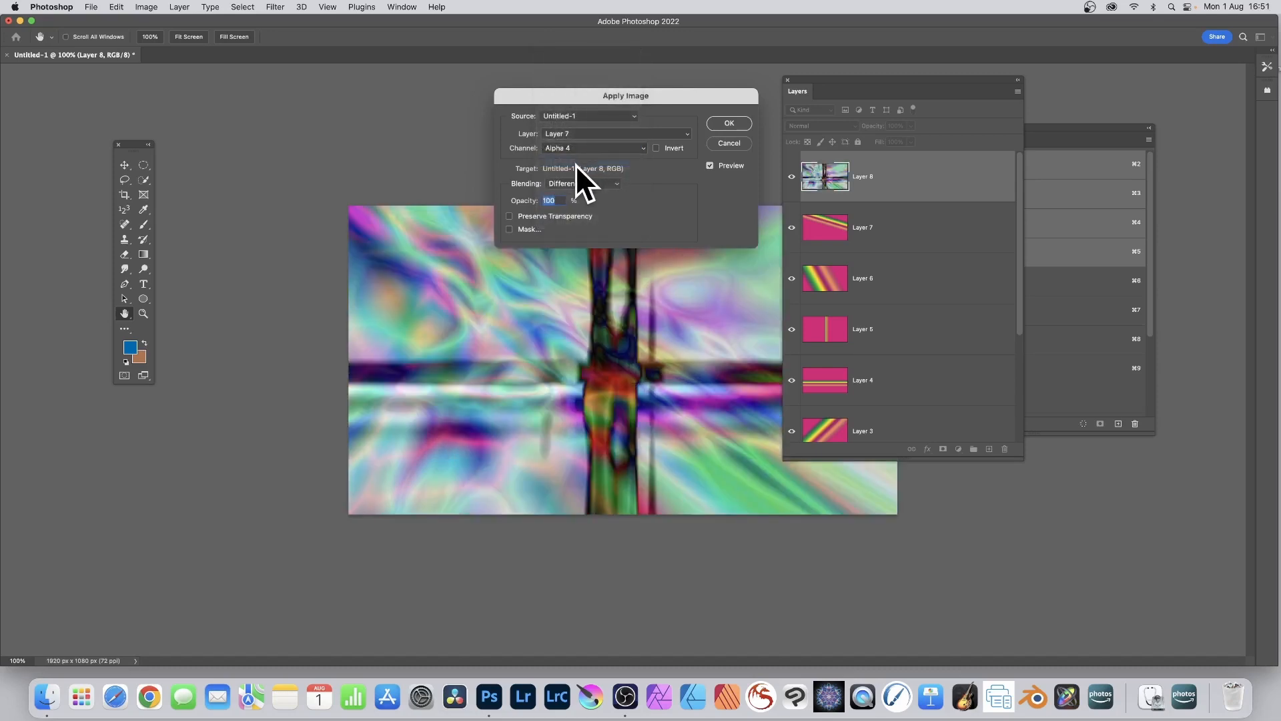
# - Try the Alpha 5, Alpha 6 and Alpha 7 channels as the Apply Image source
pyautogui.click(586, 148)
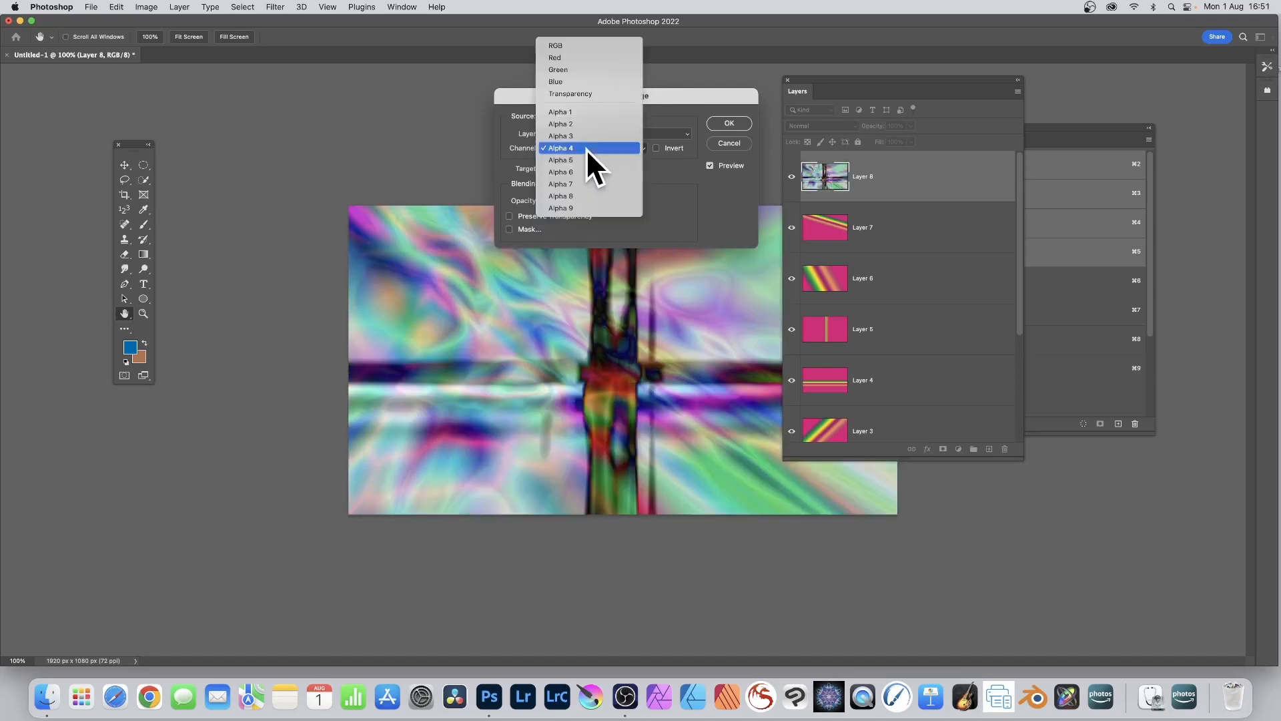
pyautogui.click(583, 162)
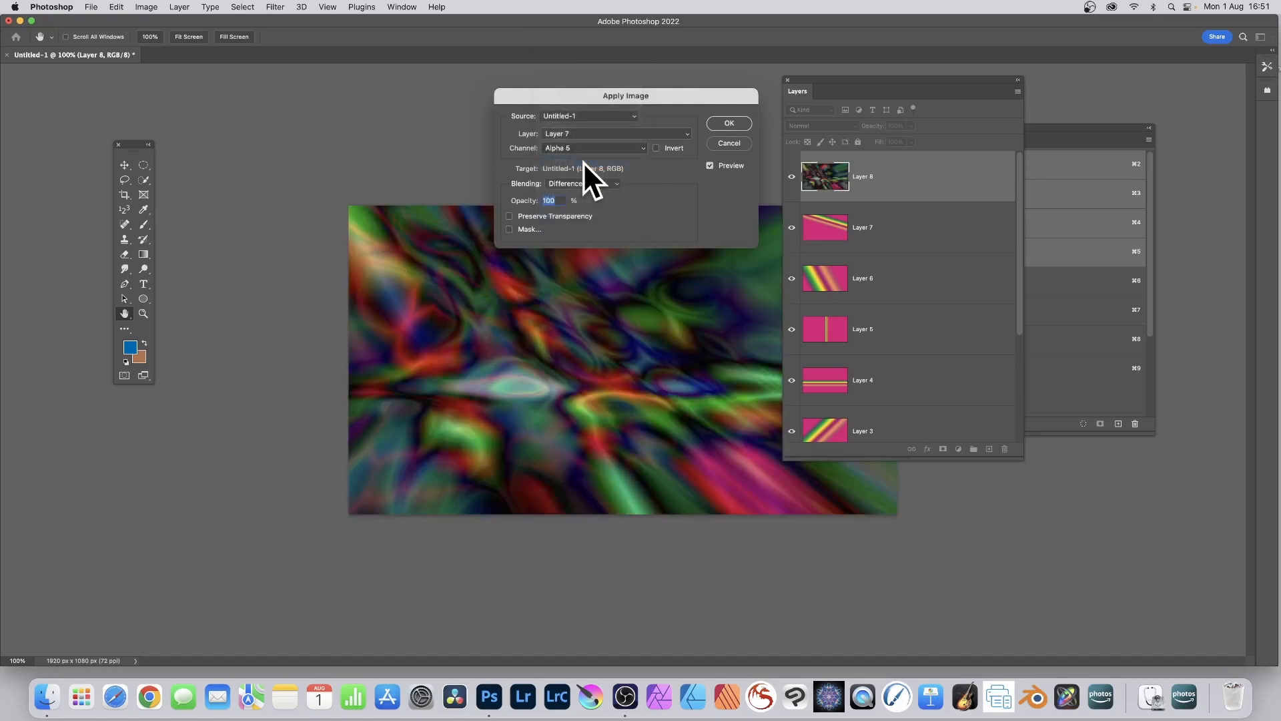
pyautogui.click(584, 148)
pyautogui.click(583, 162)
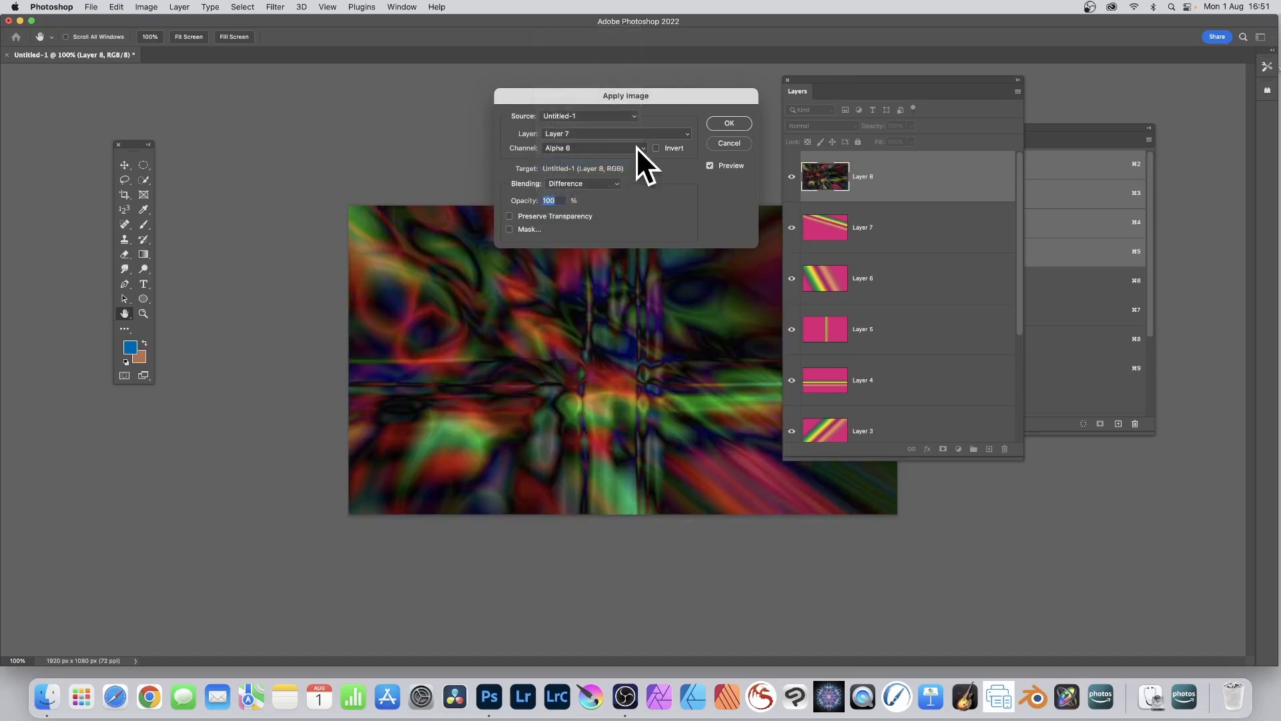
pyautogui.click(614, 148)
pyautogui.click(611, 157)
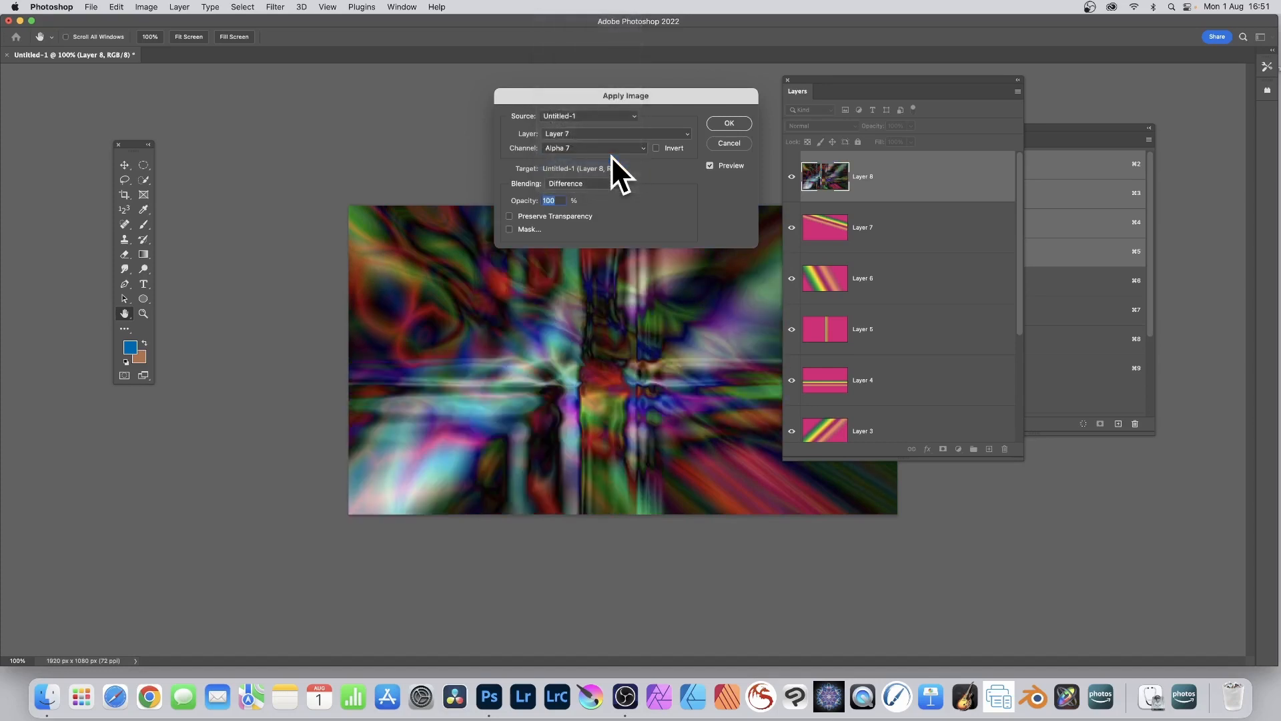
# - Try the Add blending mode in Apply Image, and set the blending to Linear Light
pyautogui.click(571, 182)
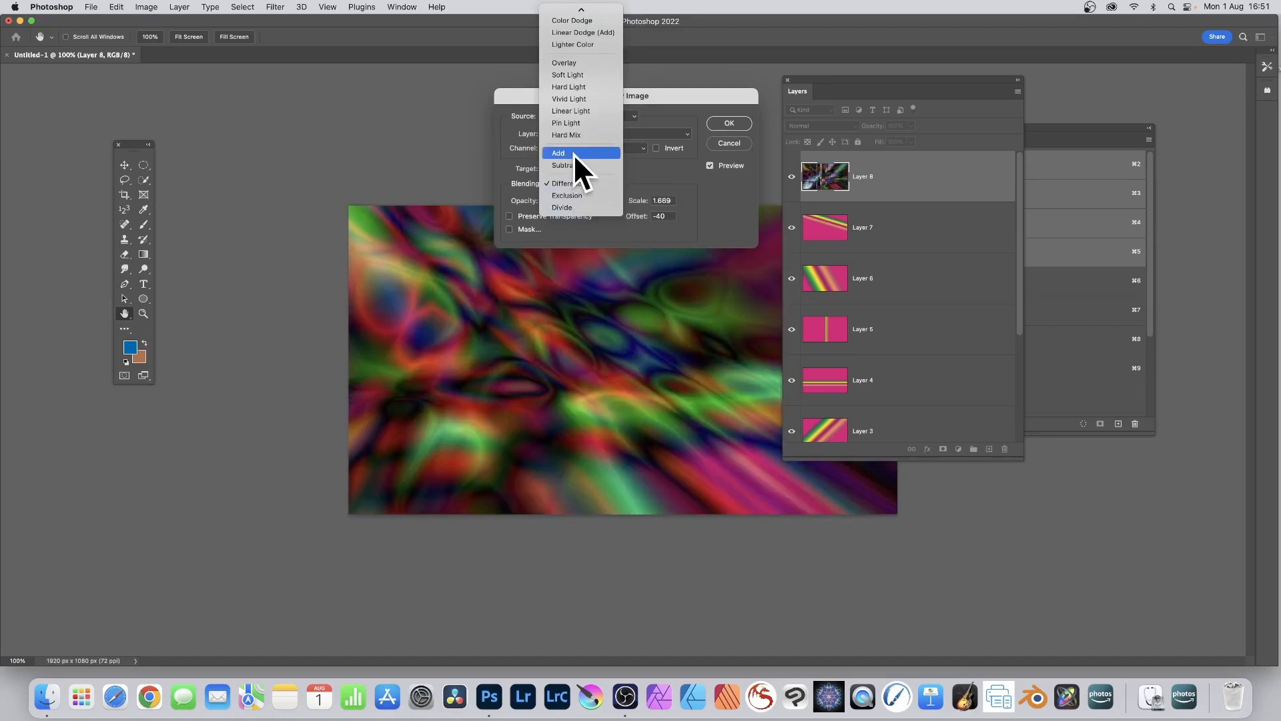
pyautogui.click(572, 154)
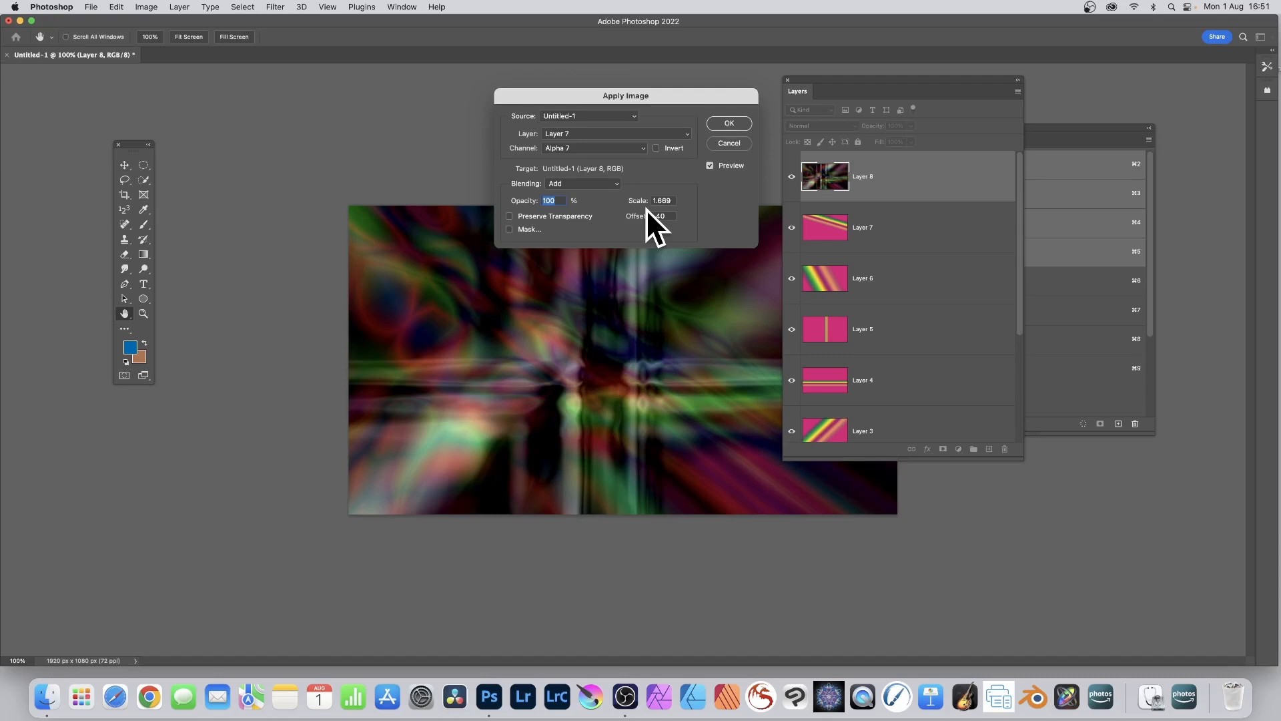
pyautogui.click(612, 183)
pyautogui.click(600, 133)
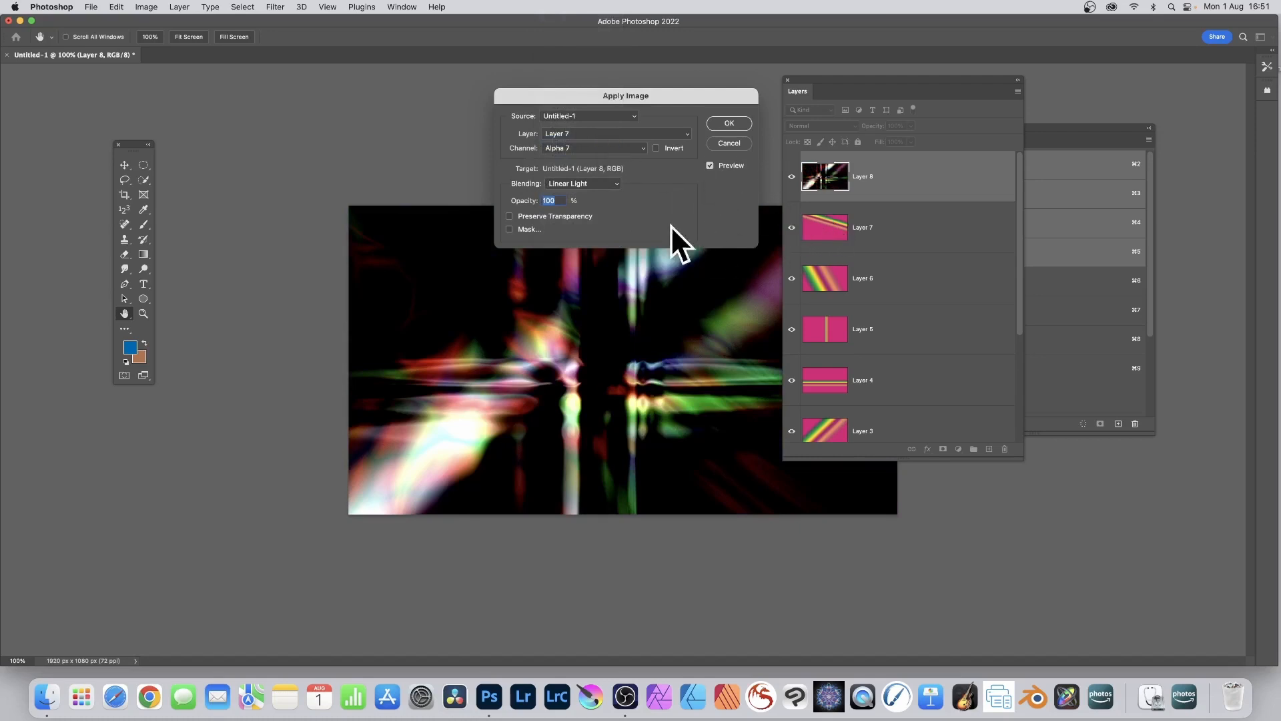
# - Apply the Alpha 3 channel of Layer 7 to Layer 8 with Subtract blending, scale 1.908 and offset 182
pyautogui.click(595, 148)
pyautogui.click(588, 116)
pyautogui.click(570, 147)
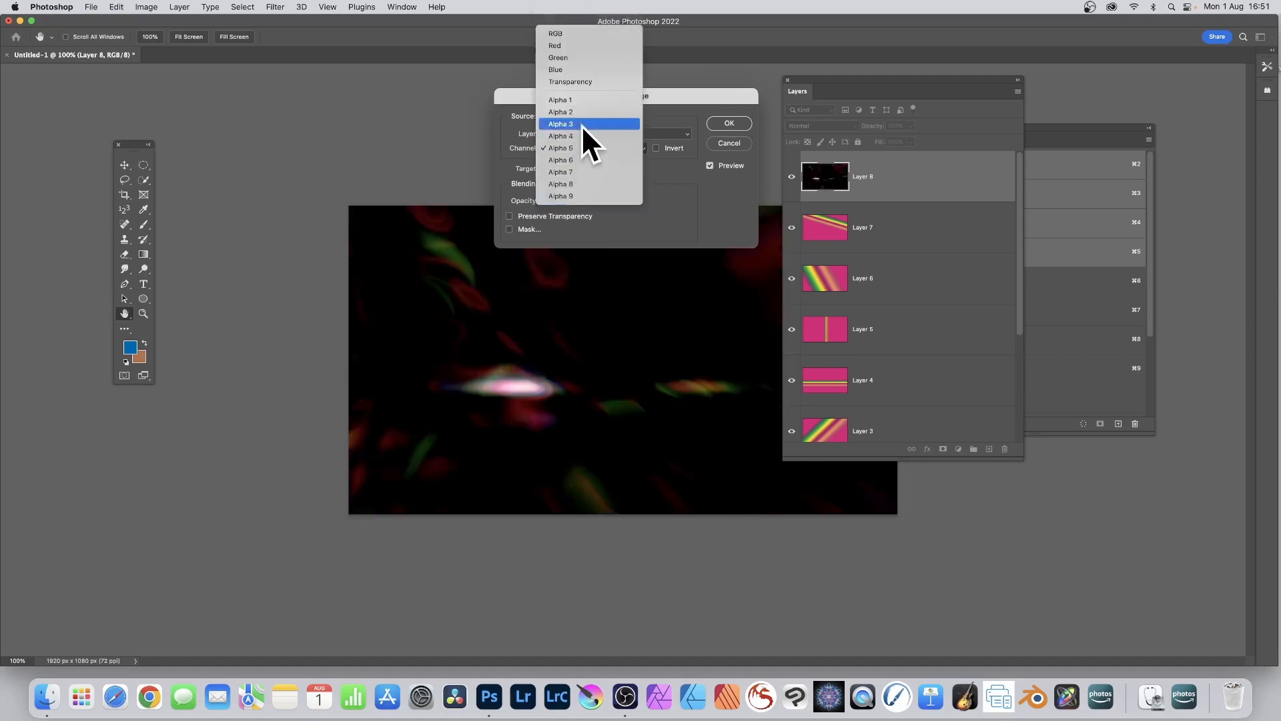
pyautogui.click(582, 126)
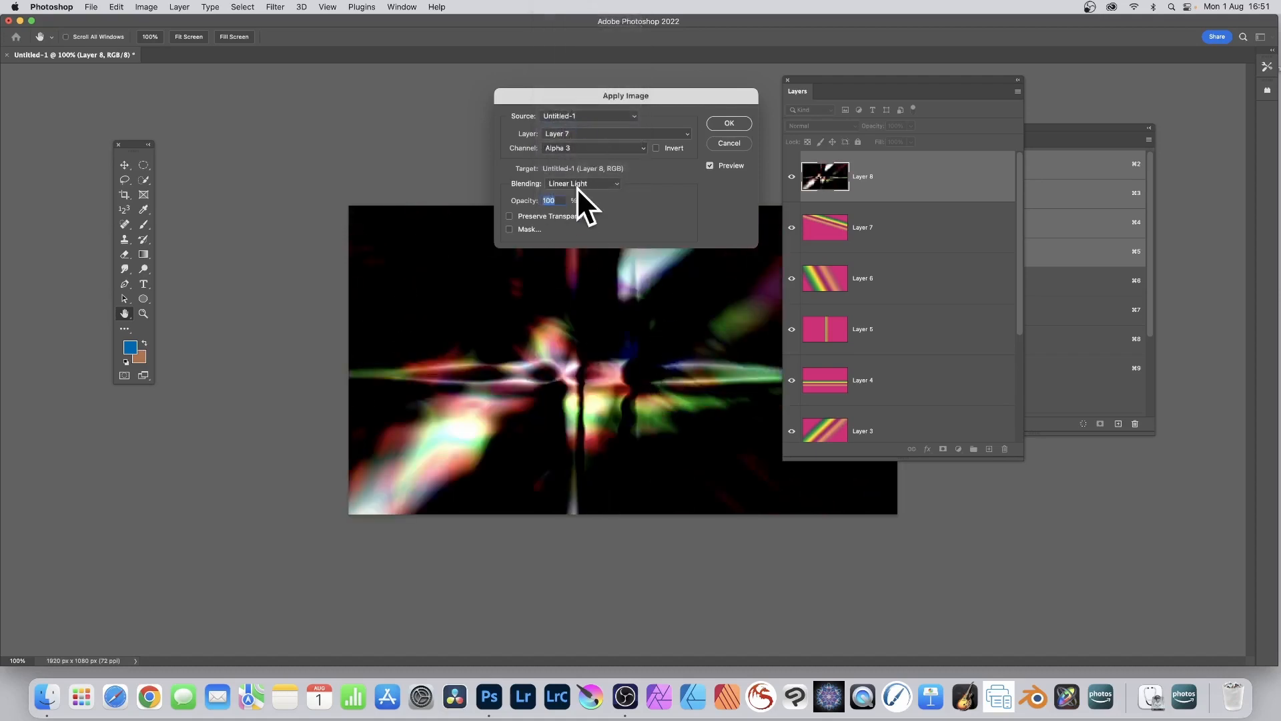
pyautogui.click(578, 185)
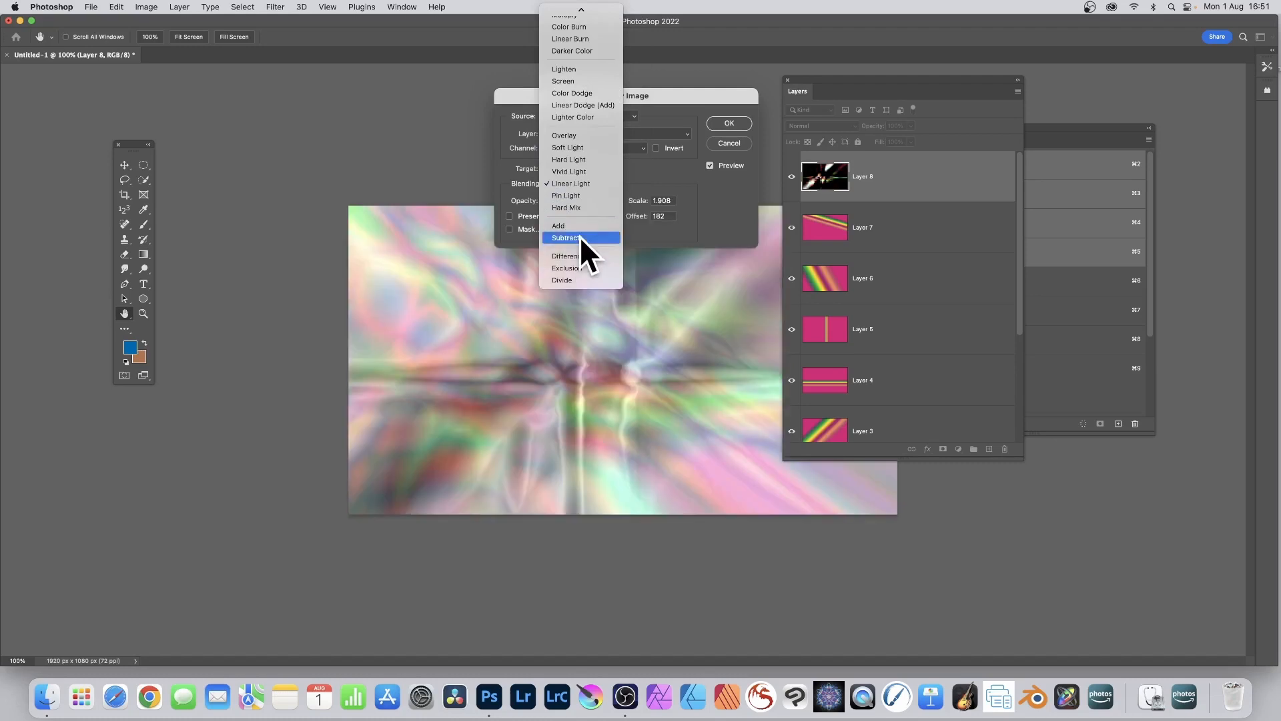
pyautogui.click(601, 237)
pyautogui.click(728, 122)
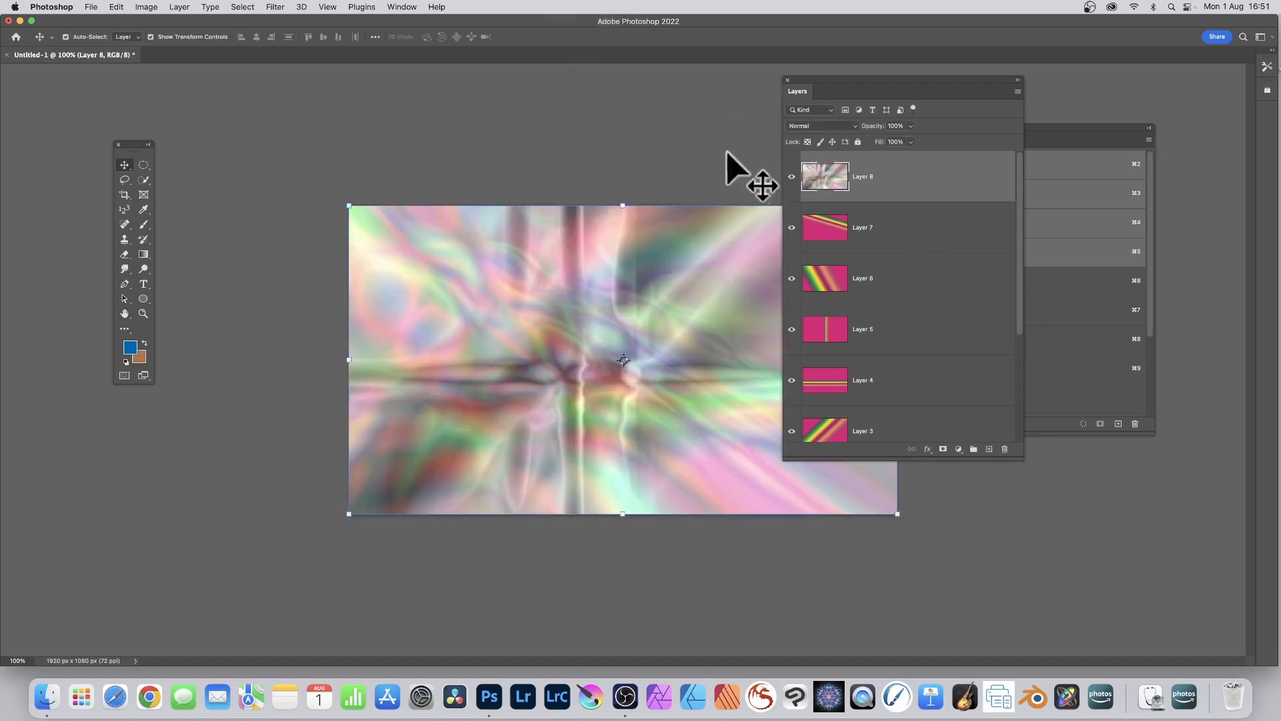
# - Add a new layer above Layer 8 and fill it with white at 100% opacity
pyautogui.click(989, 450)
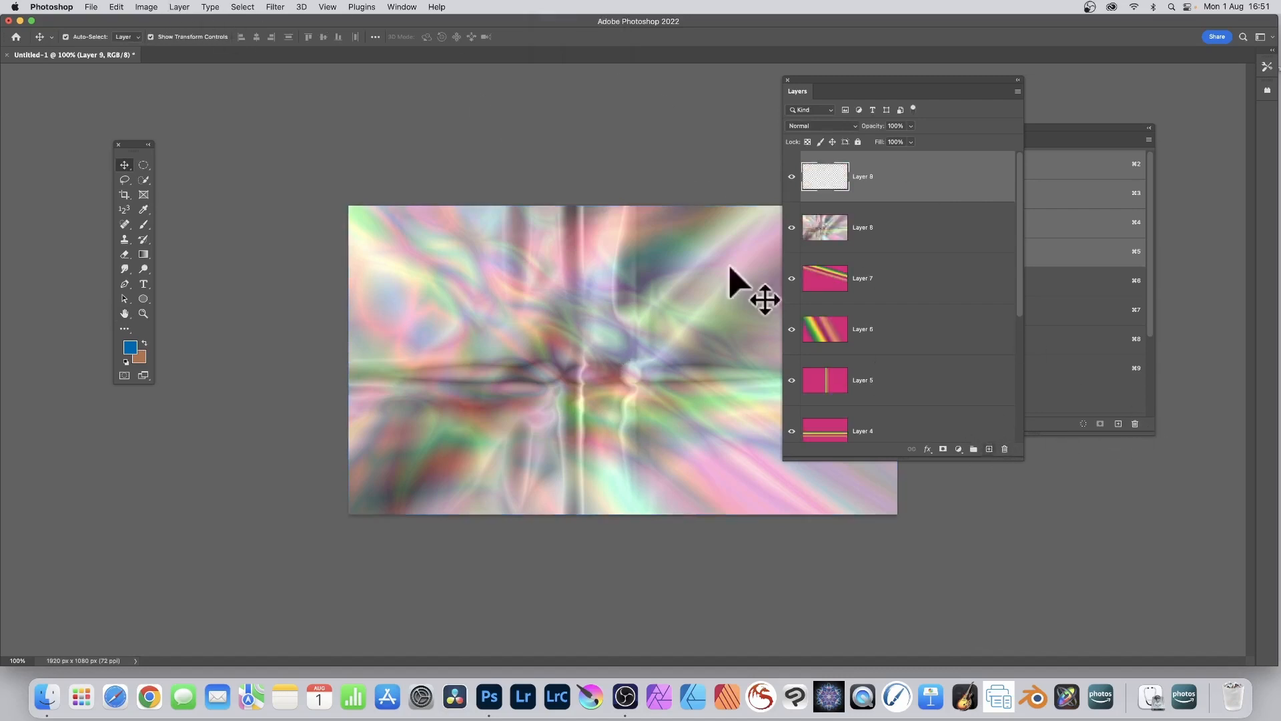
pyautogui.click(116, 7)
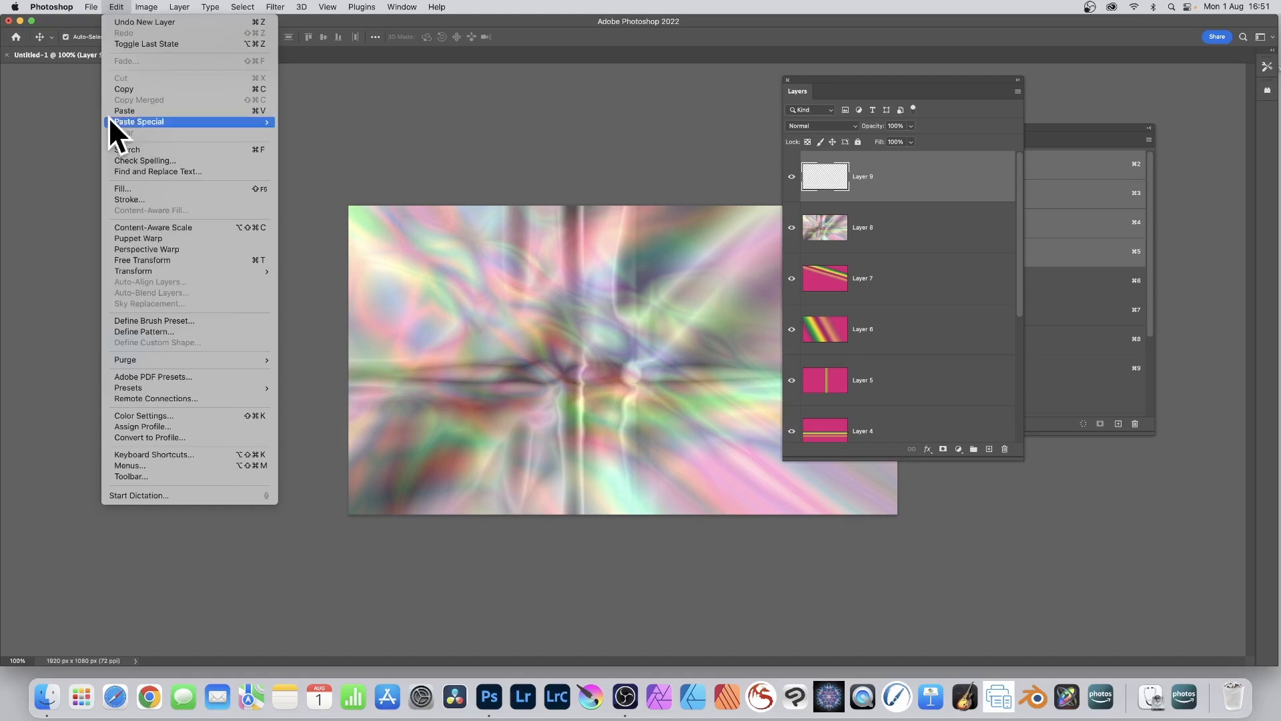
pyautogui.click(123, 190)
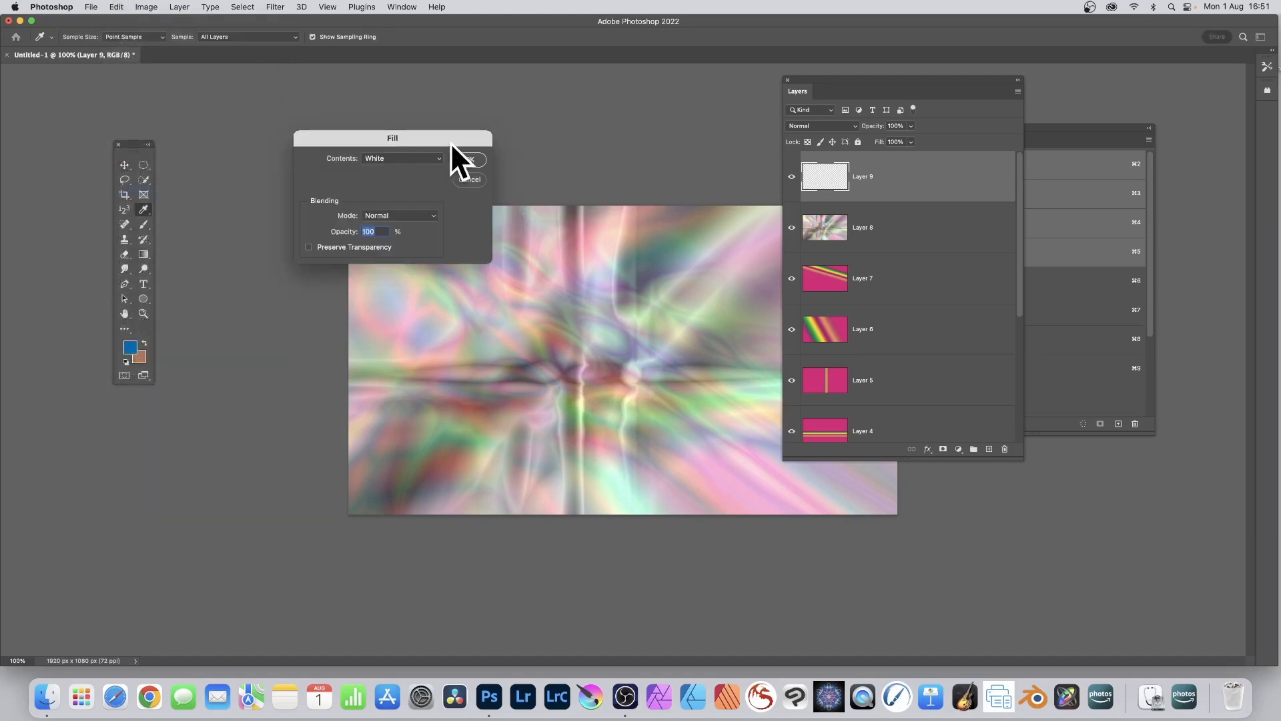
pyautogui.click(469, 160)
# - Draw three overlapping multicolour linear gradients in Difference mode across the white layer in different directions
pyautogui.click(145, 255)
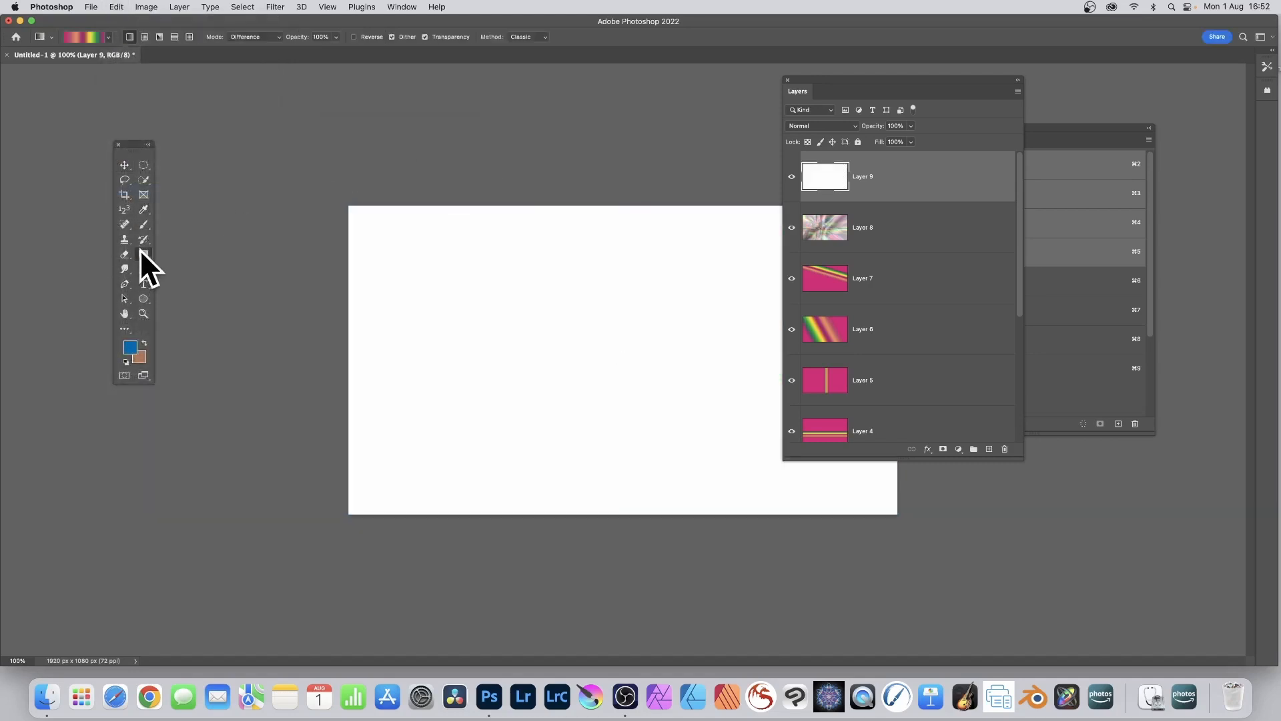
pyautogui.moveTo(381, 215); pyautogui.dragTo(828, 409)
pyautogui.moveTo(657, 249); pyautogui.dragTo(538, 380)
pyautogui.moveTo(635, 298); pyautogui.dragTo(677, 210)
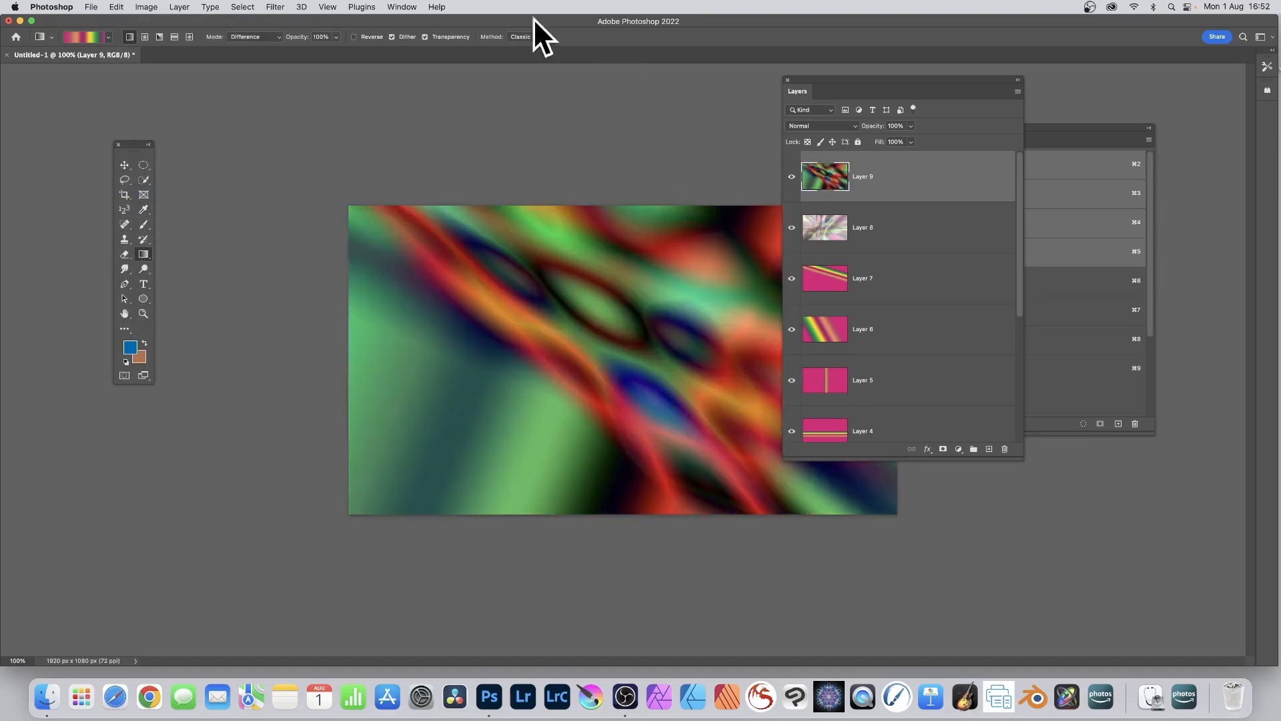
# - Start Apply Image on Layer 9 and try Alpha 4 and Alpha 5 of the merged image as the source channel
pyautogui.click(152, 7)
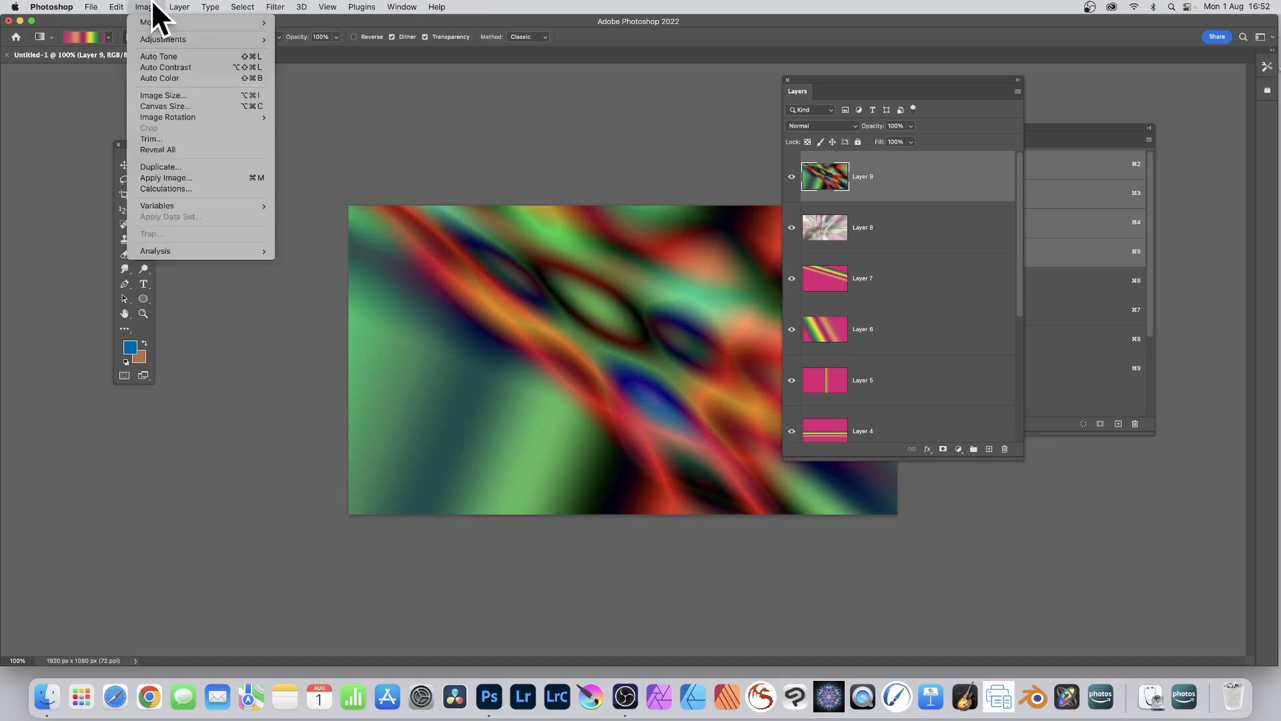
pyautogui.click(172, 179)
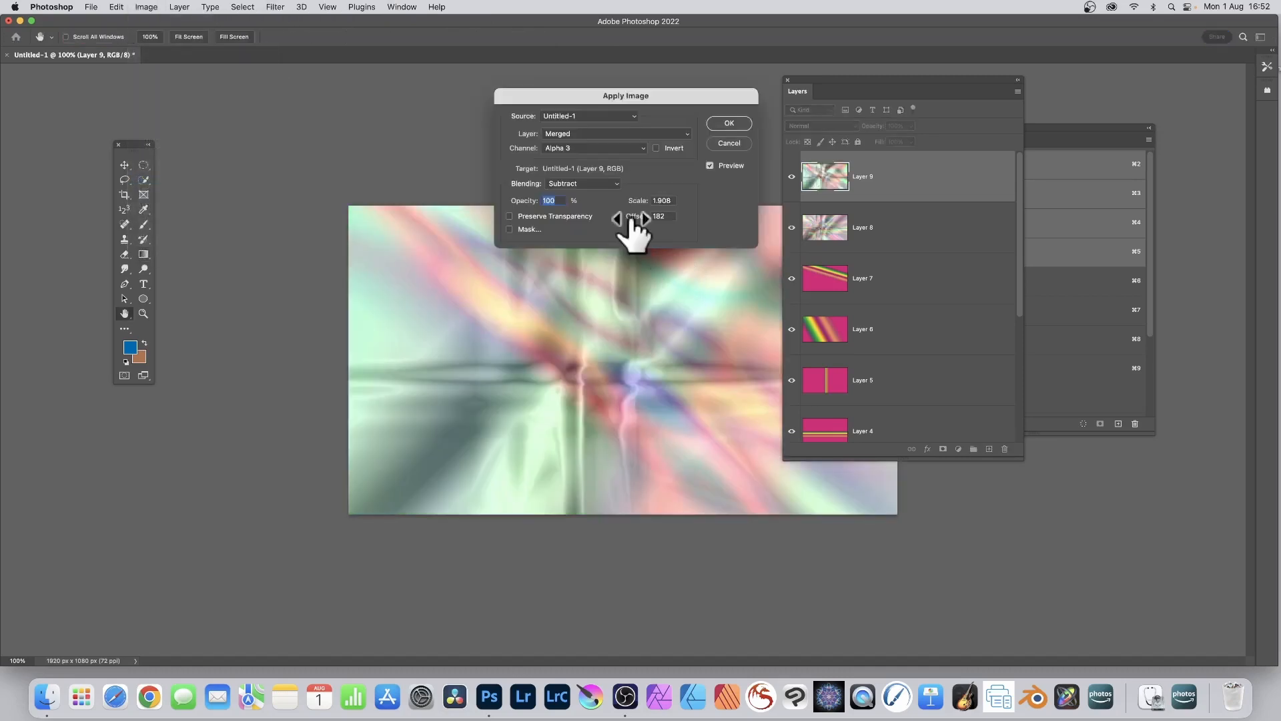
pyautogui.click(567, 147)
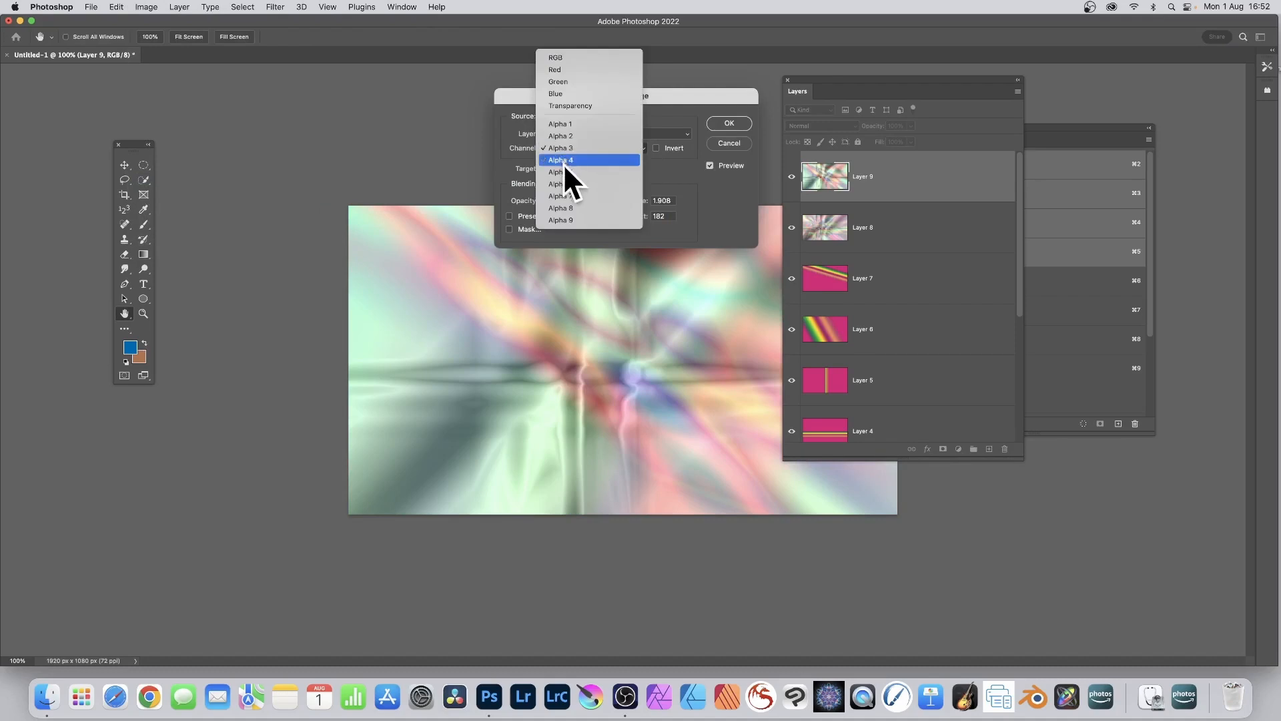
pyautogui.click(561, 159)
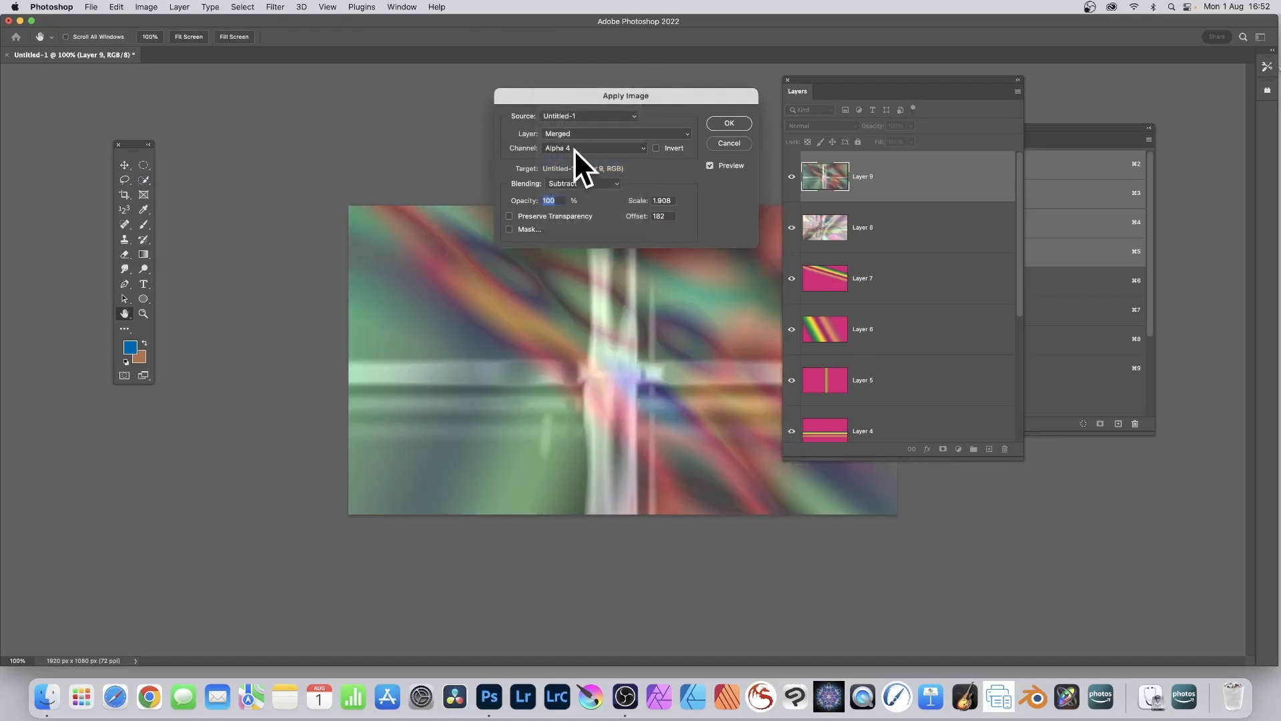
pyautogui.click(574, 149)
pyautogui.click(574, 163)
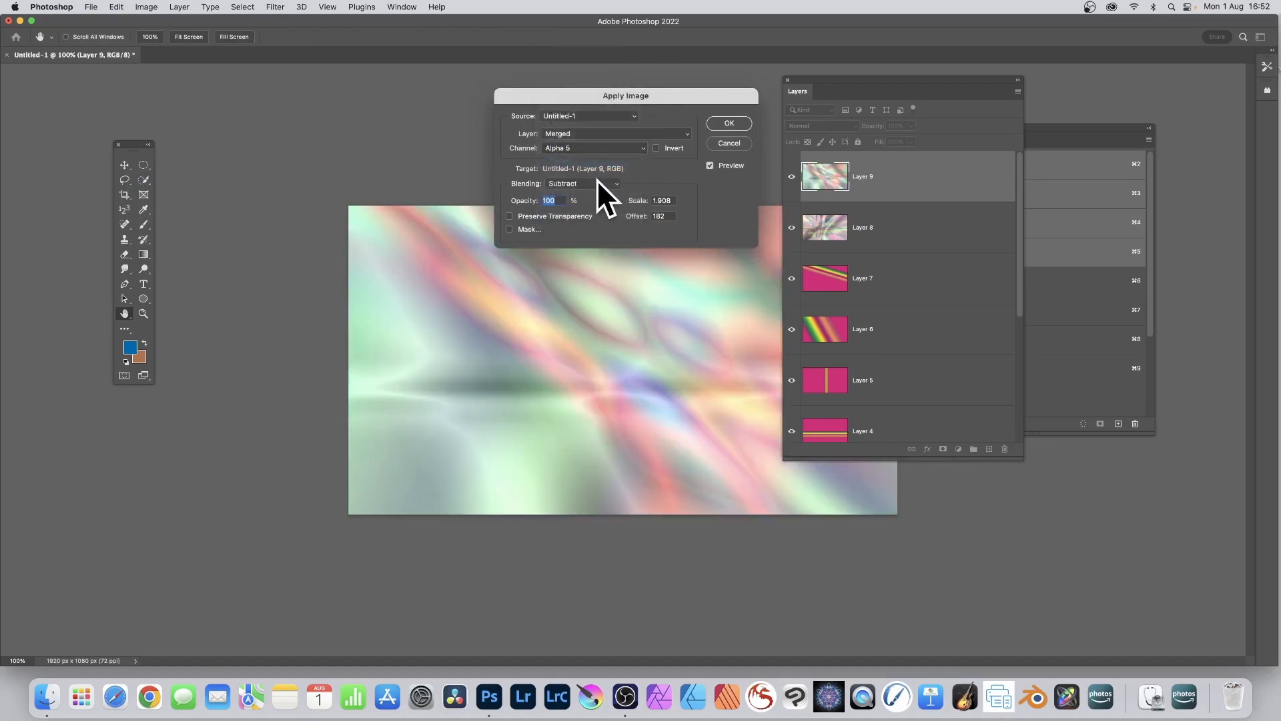
# - Try the Divide, Hard Light and Lighten blending modes in Apply Image for Layer 9
pyautogui.click(575, 183)
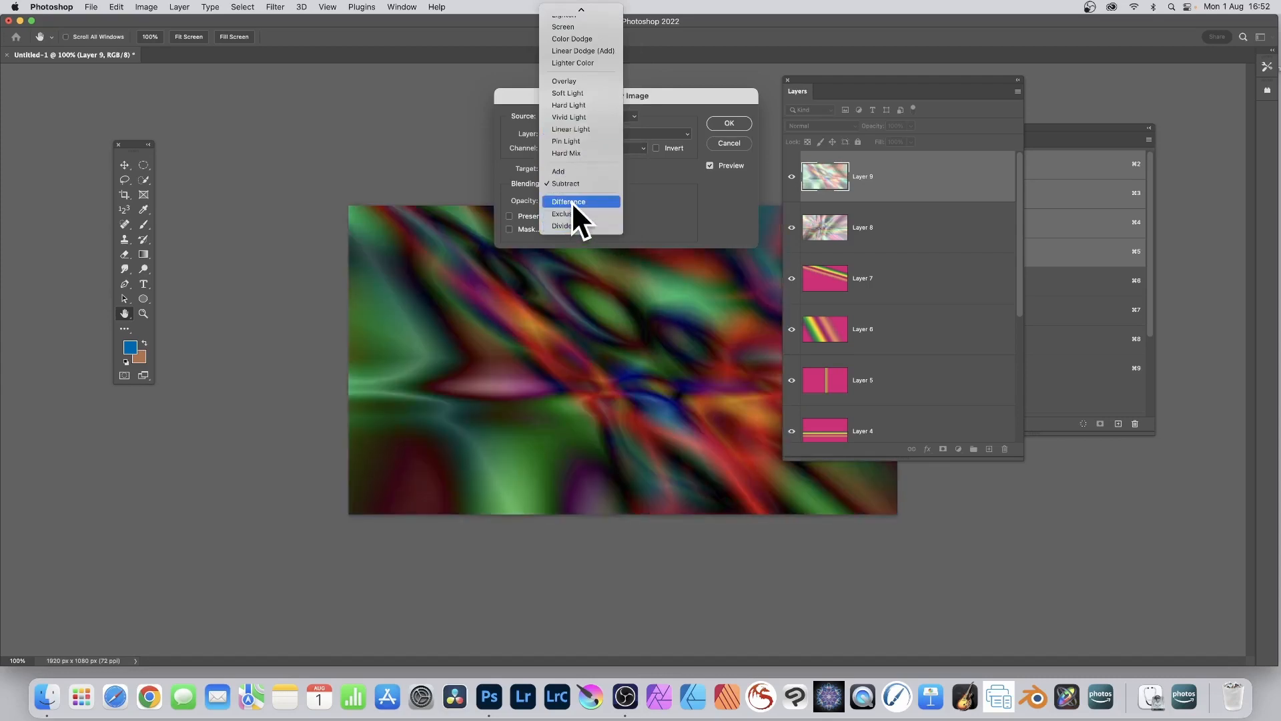
pyautogui.click(568, 224)
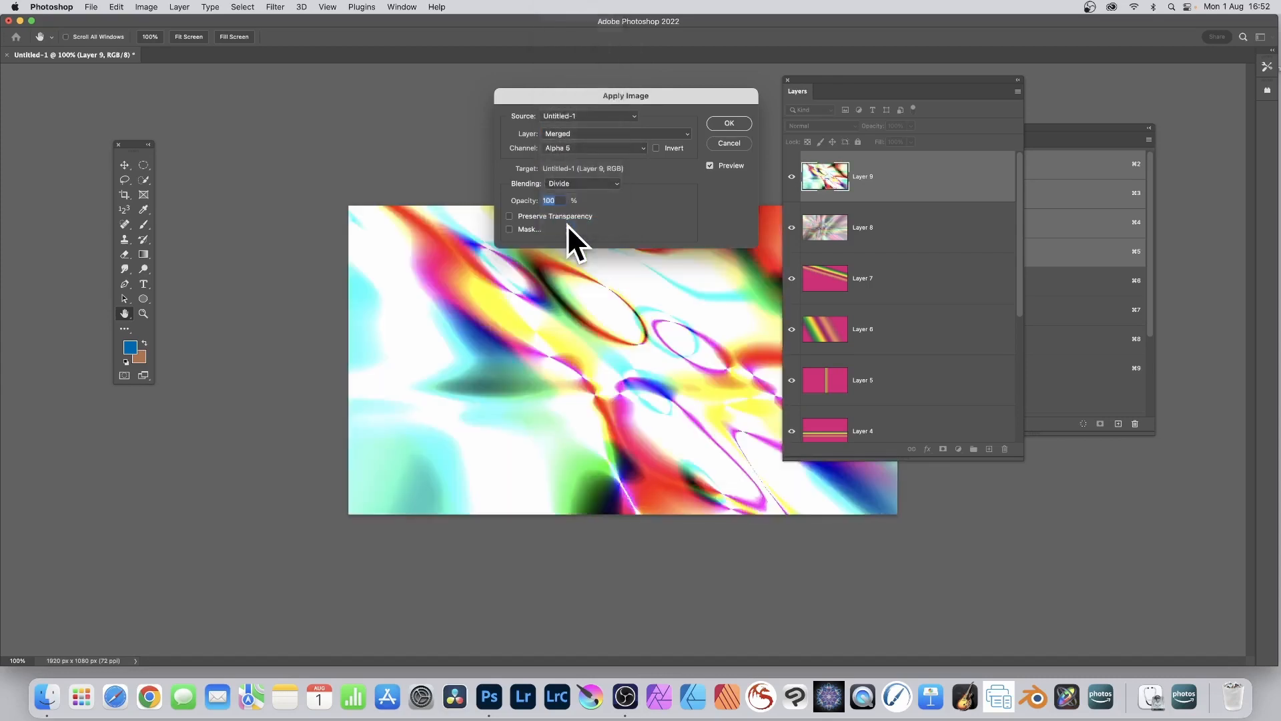
pyautogui.click(582, 183)
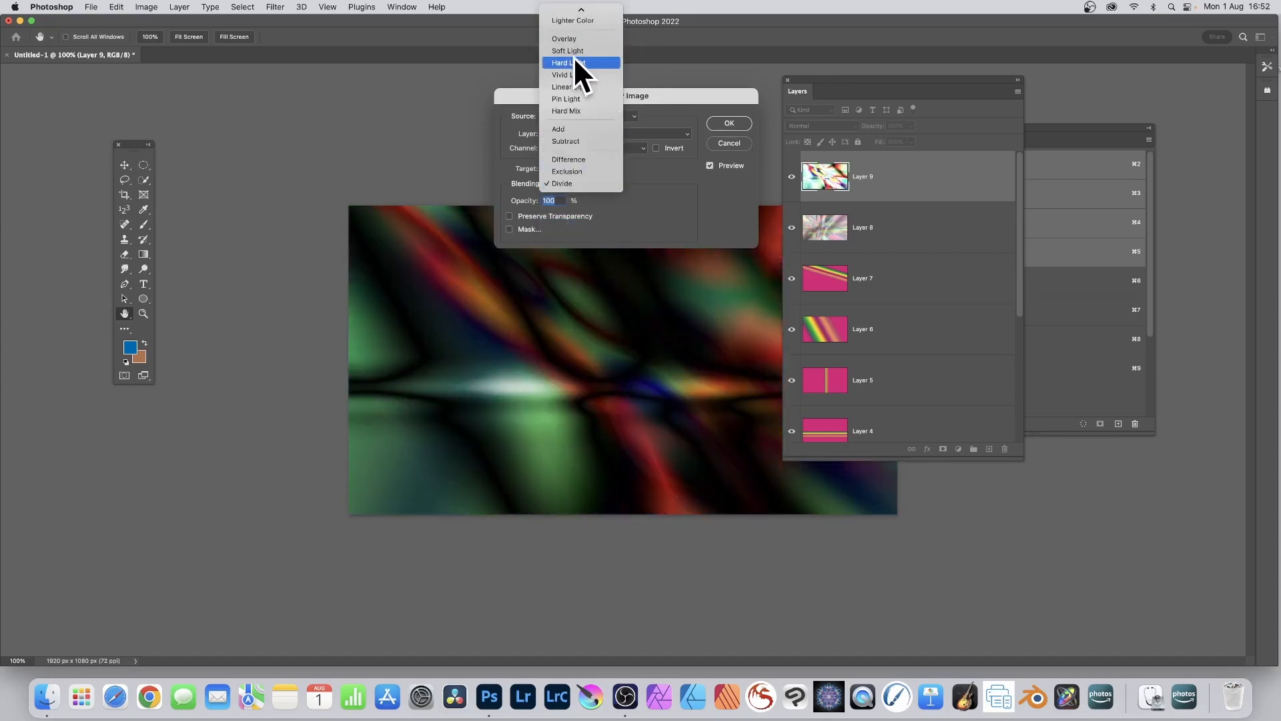
pyautogui.click(575, 60)
pyautogui.click(598, 185)
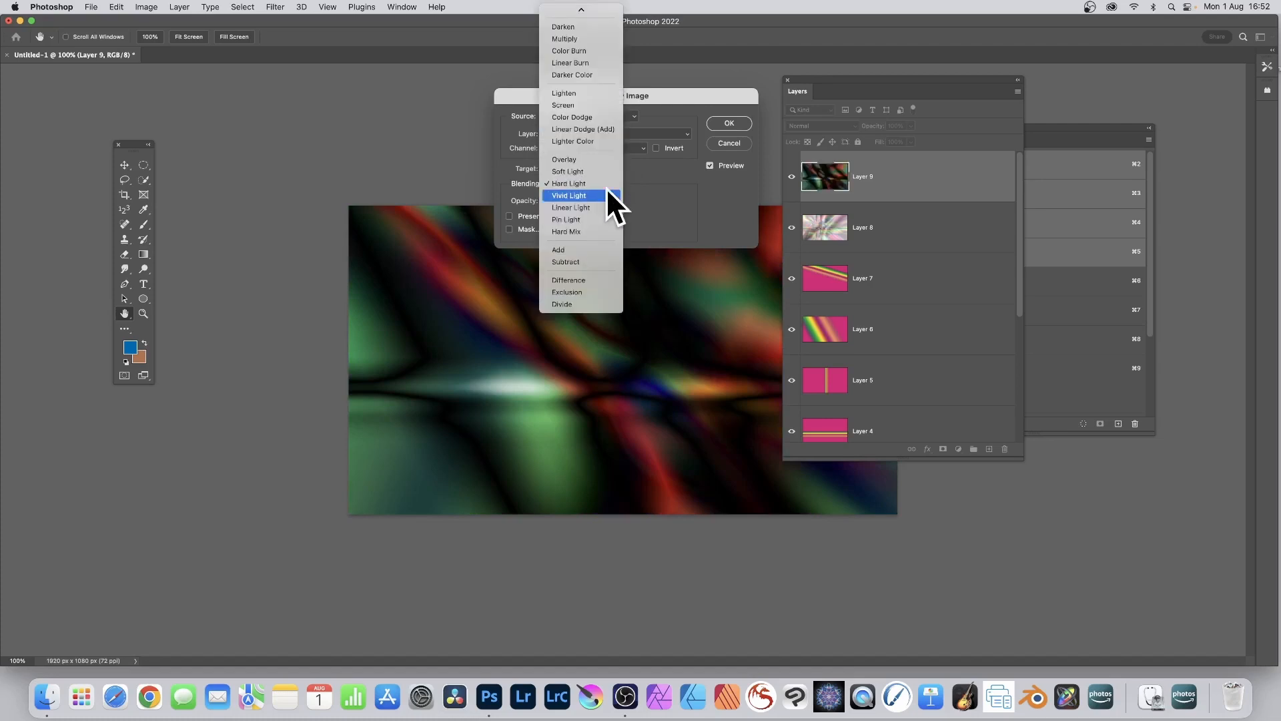
pyautogui.click(575, 96)
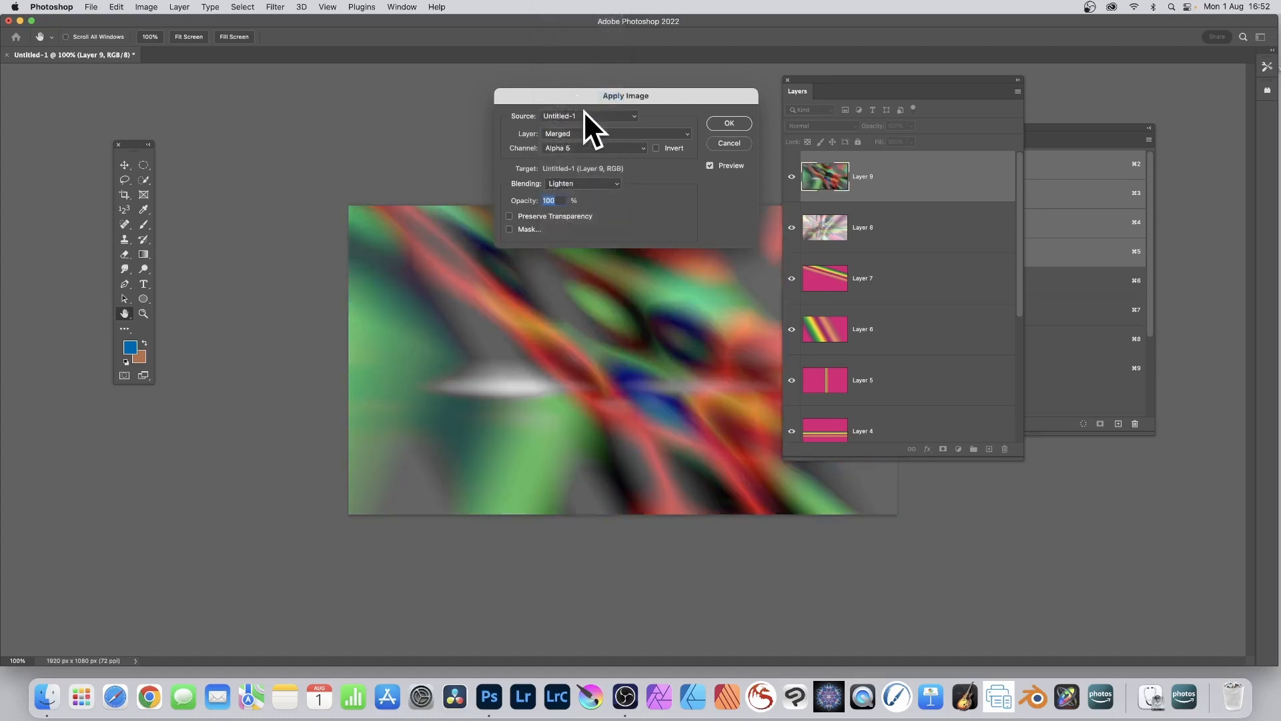
# - Try the Alpha 7 channel as the Apply Image source, and set the channel to Blue
pyautogui.click(582, 147)
pyautogui.click(584, 167)
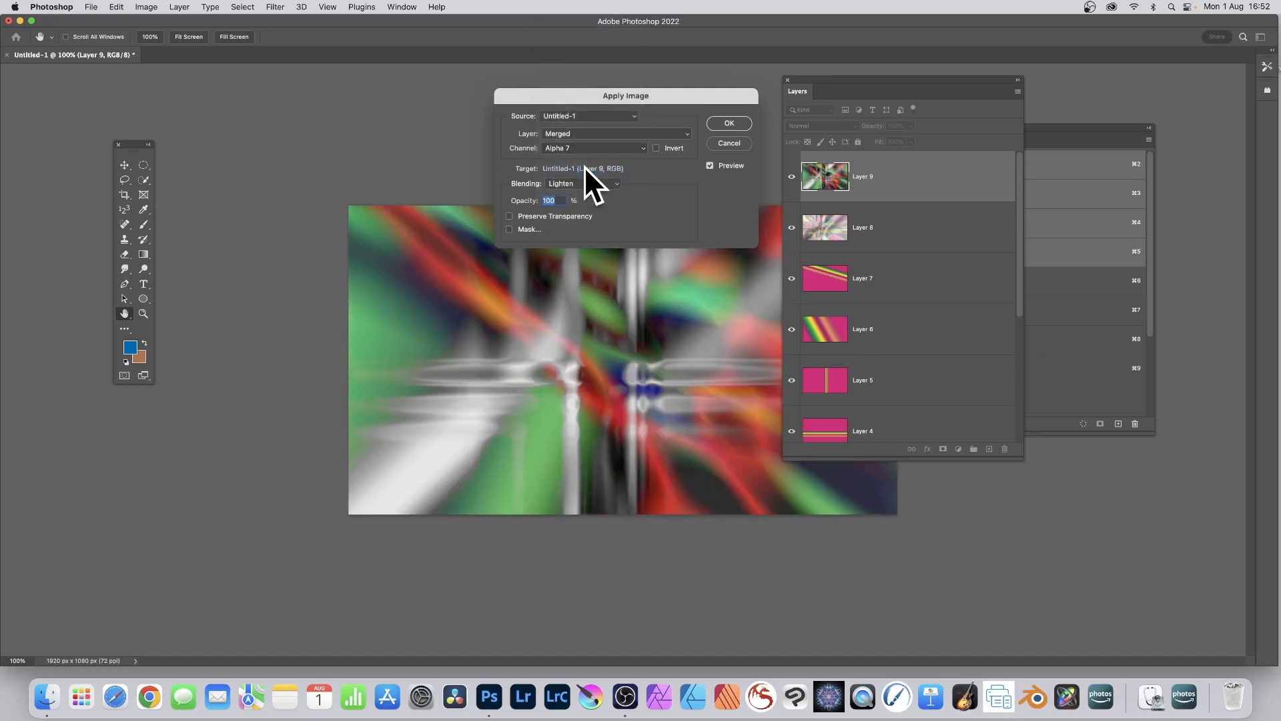
pyautogui.click(582, 140)
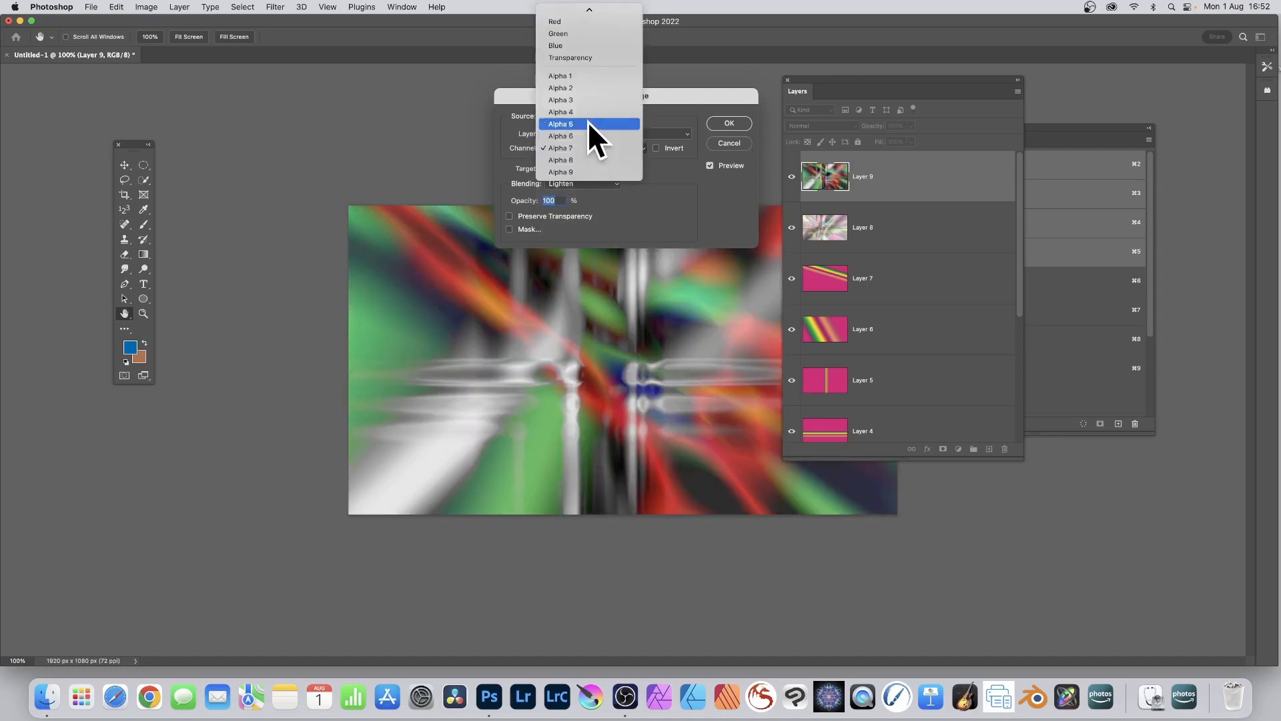
pyautogui.click(571, 41)
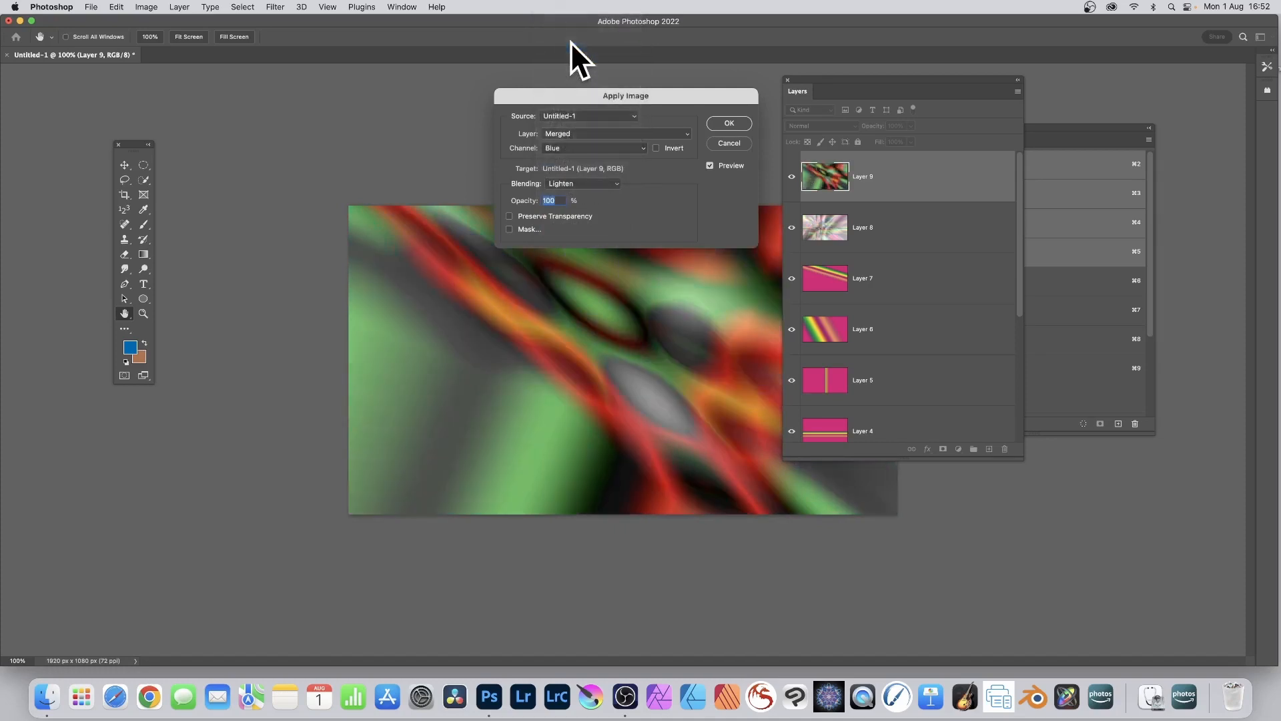
# - Try Layer 8 and Layer 5 as the Apply Image source layer, and set it to Layer 3
pyautogui.click(582, 134)
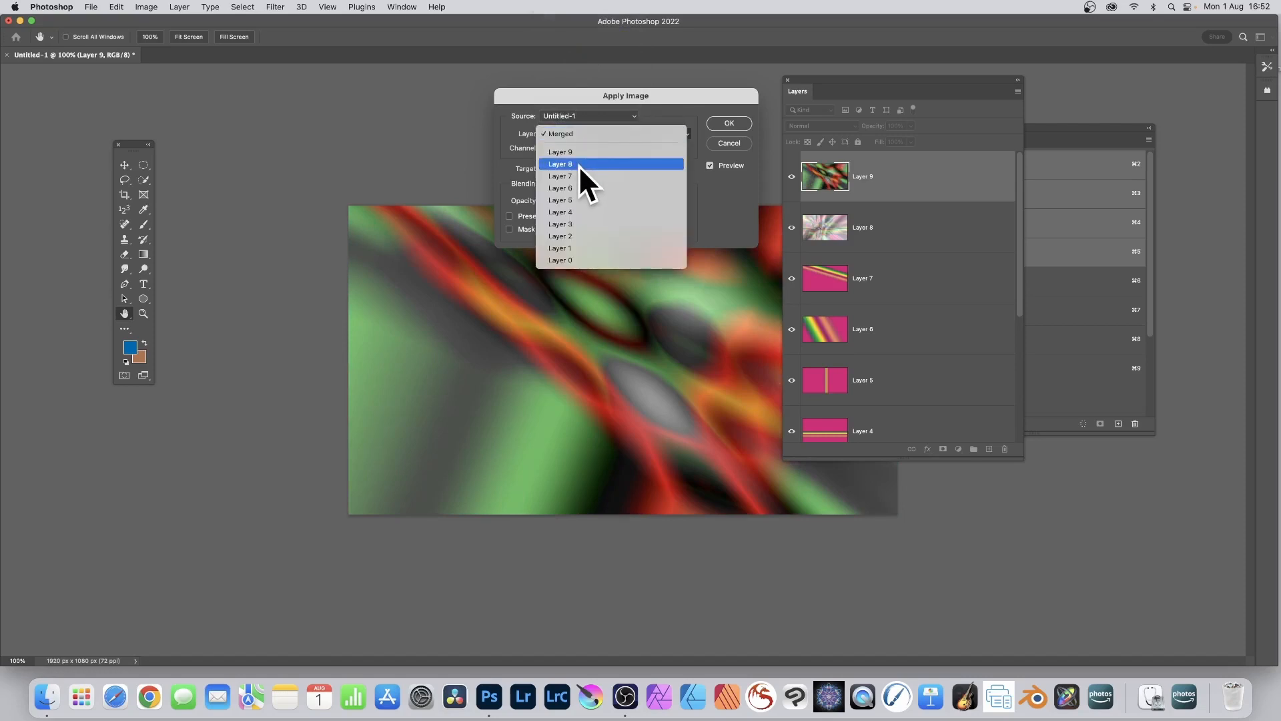
pyautogui.click(579, 165)
pyautogui.click(600, 134)
pyautogui.click(595, 162)
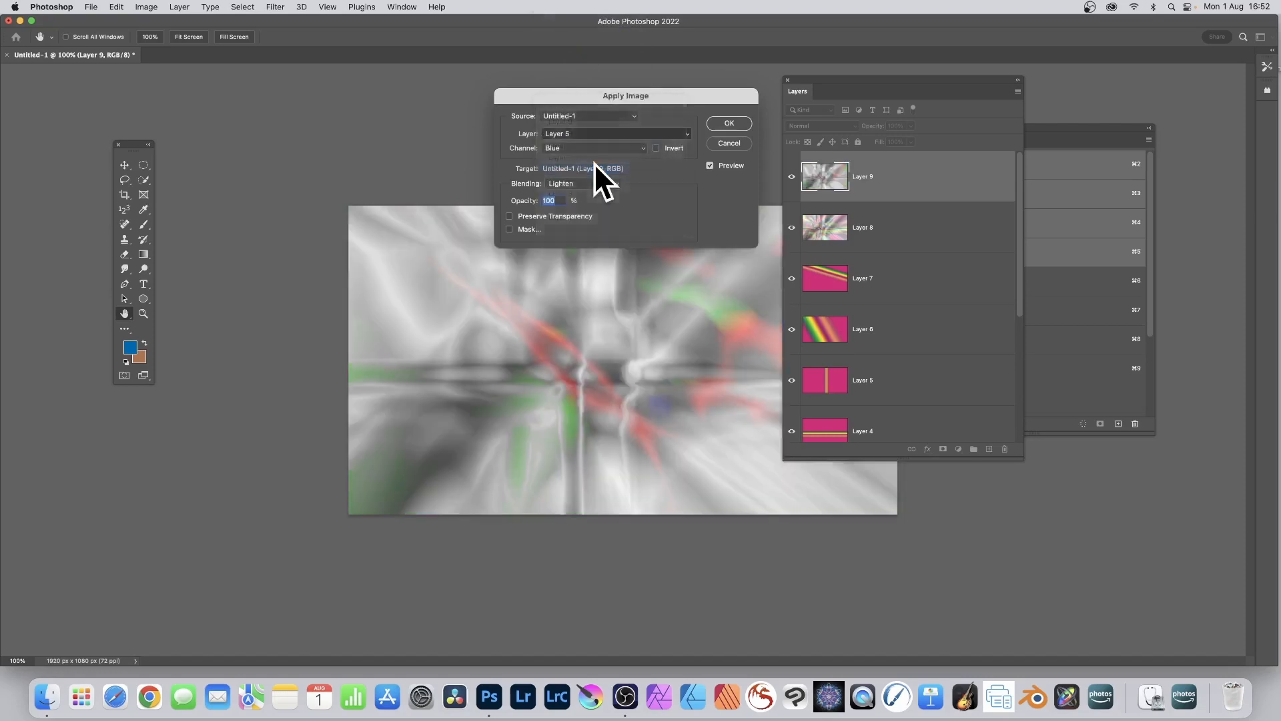
pyautogui.click(588, 135)
pyautogui.click(586, 157)
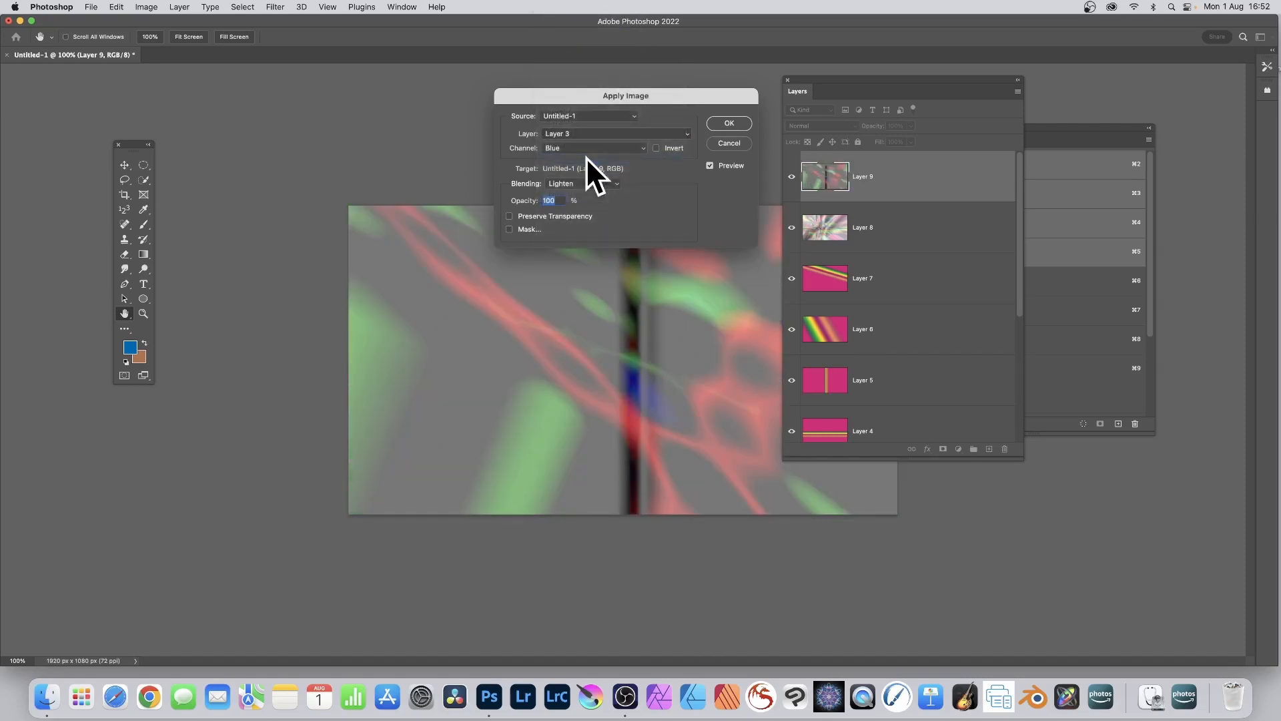
# - Set the Apply Image blending to Color Dodge and apply it to Layer 9
pyautogui.click(585, 184)
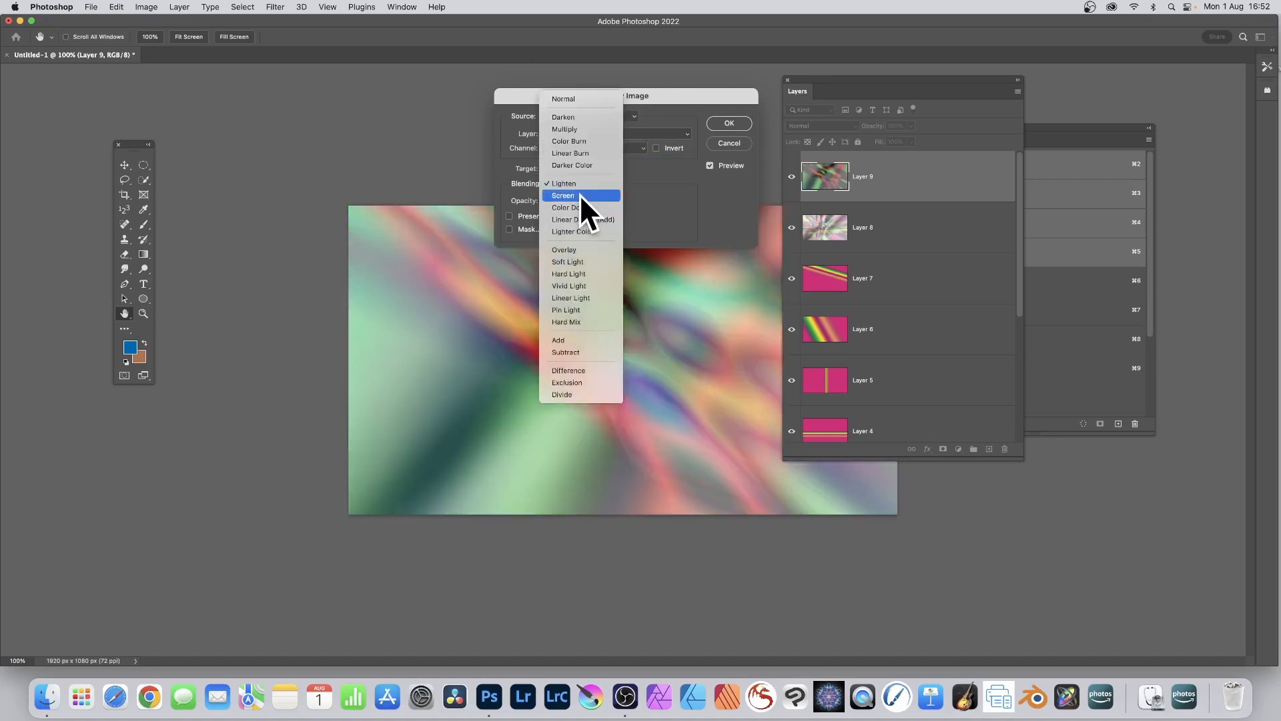
pyautogui.click(579, 207)
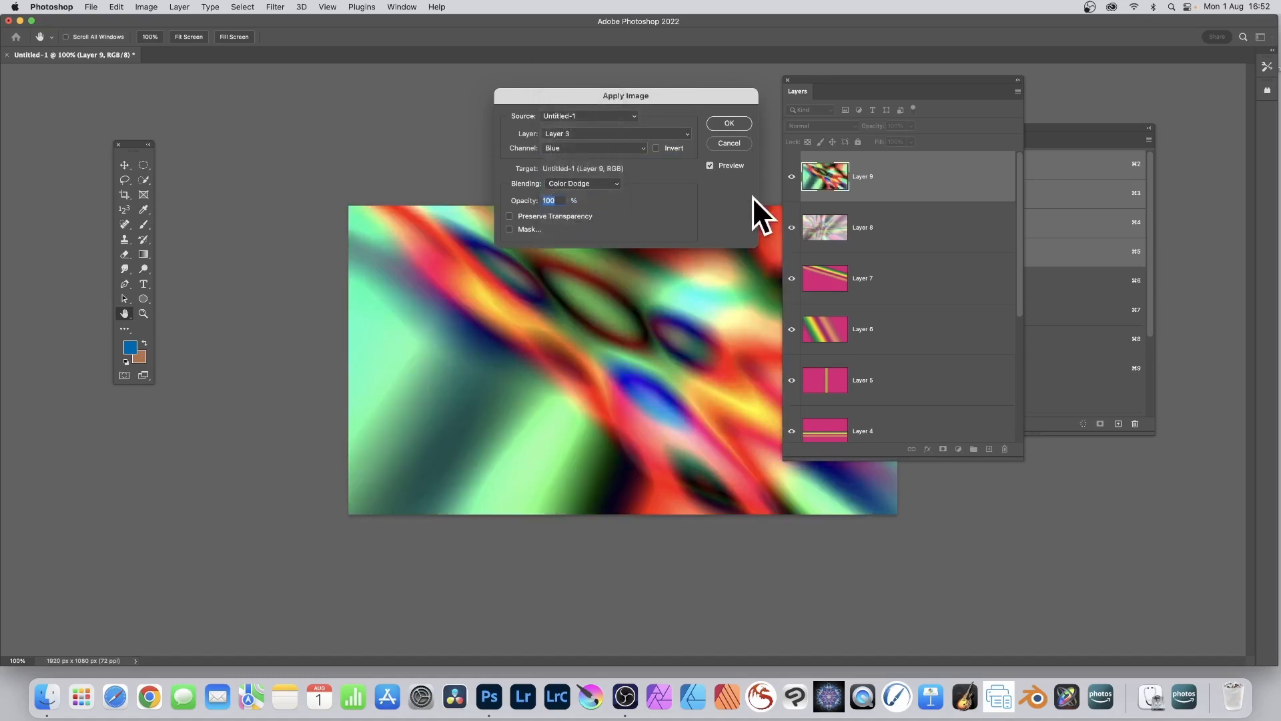
pyautogui.click(729, 123)
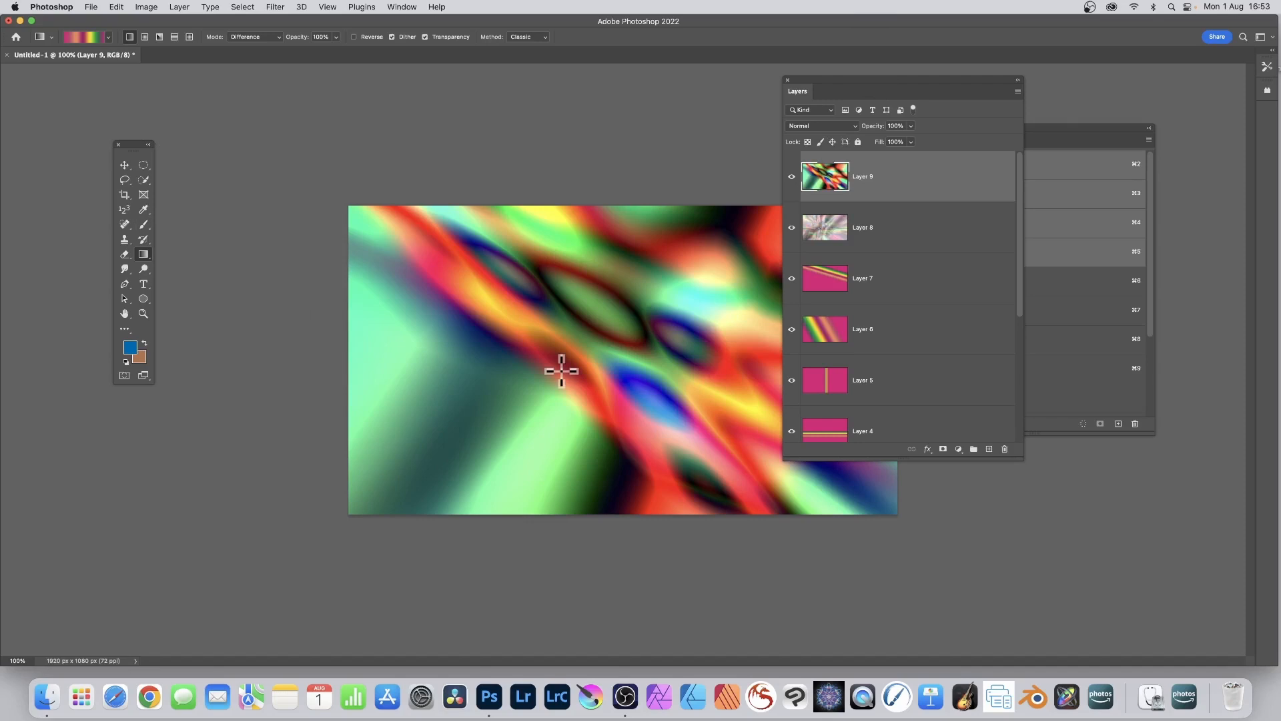
# - Preview layer blending modes such as Pin Light on Layer 9
pyautogui.click(819, 126)
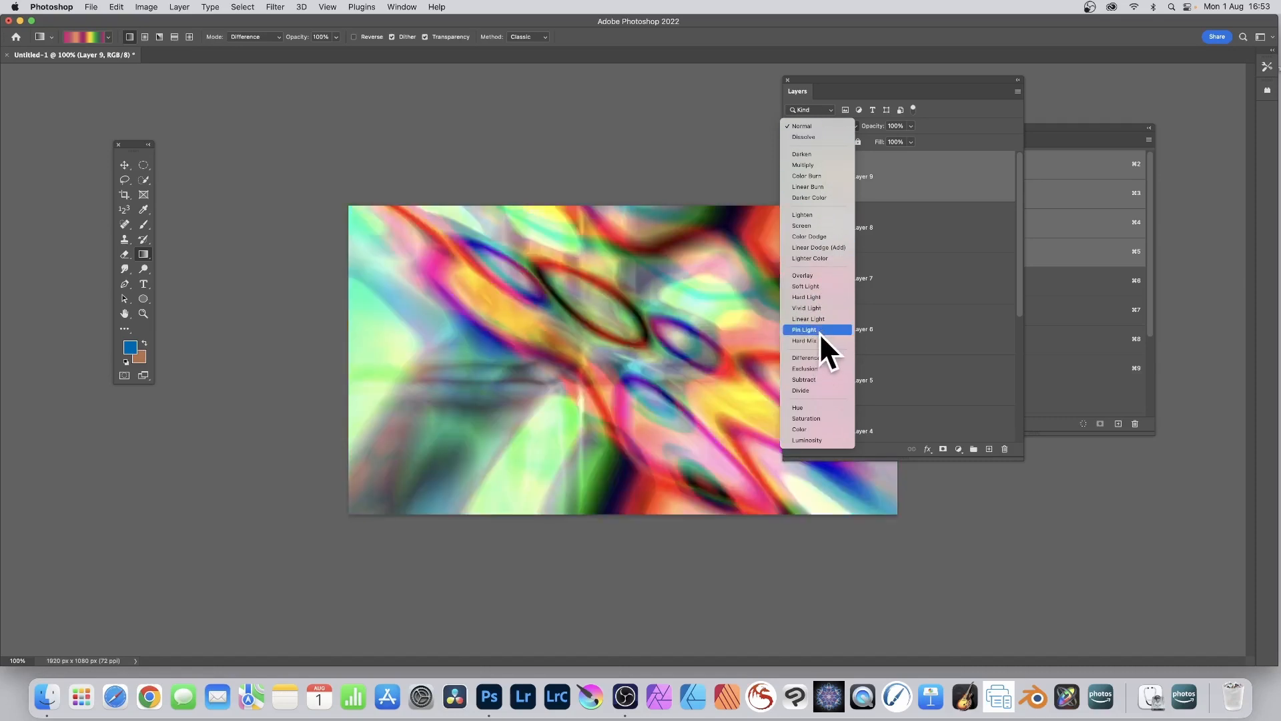
pyautogui.click(829, 319)
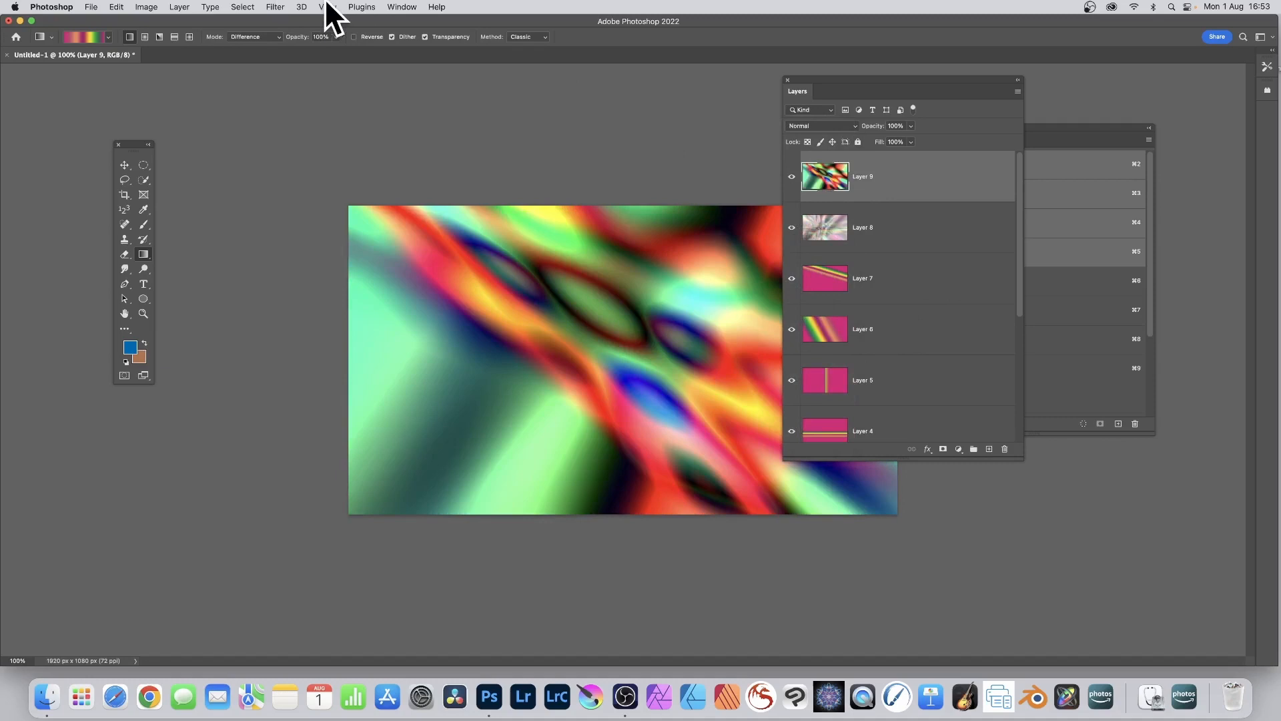
# - Apply a Gaussian Blur with a radius of 20.4 pixels to Layer 9
pyautogui.click(277, 5)
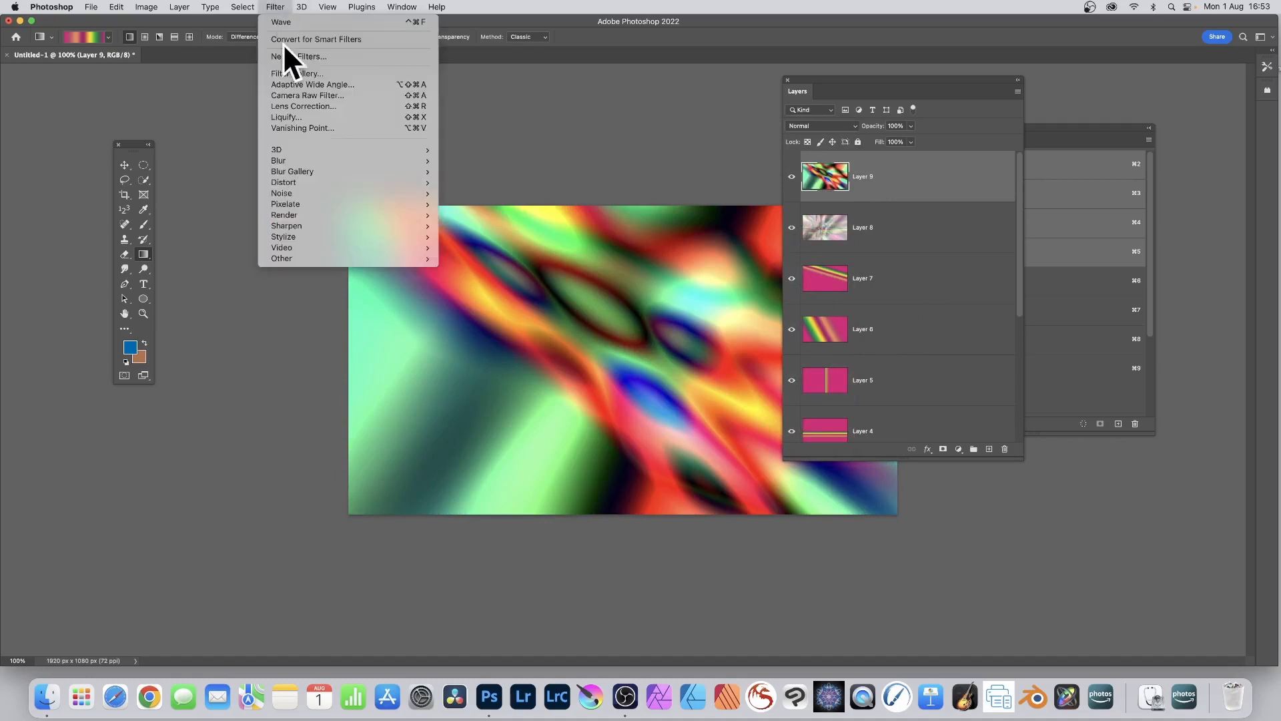
pyautogui.moveTo(286, 160)
pyautogui.click(514, 202)
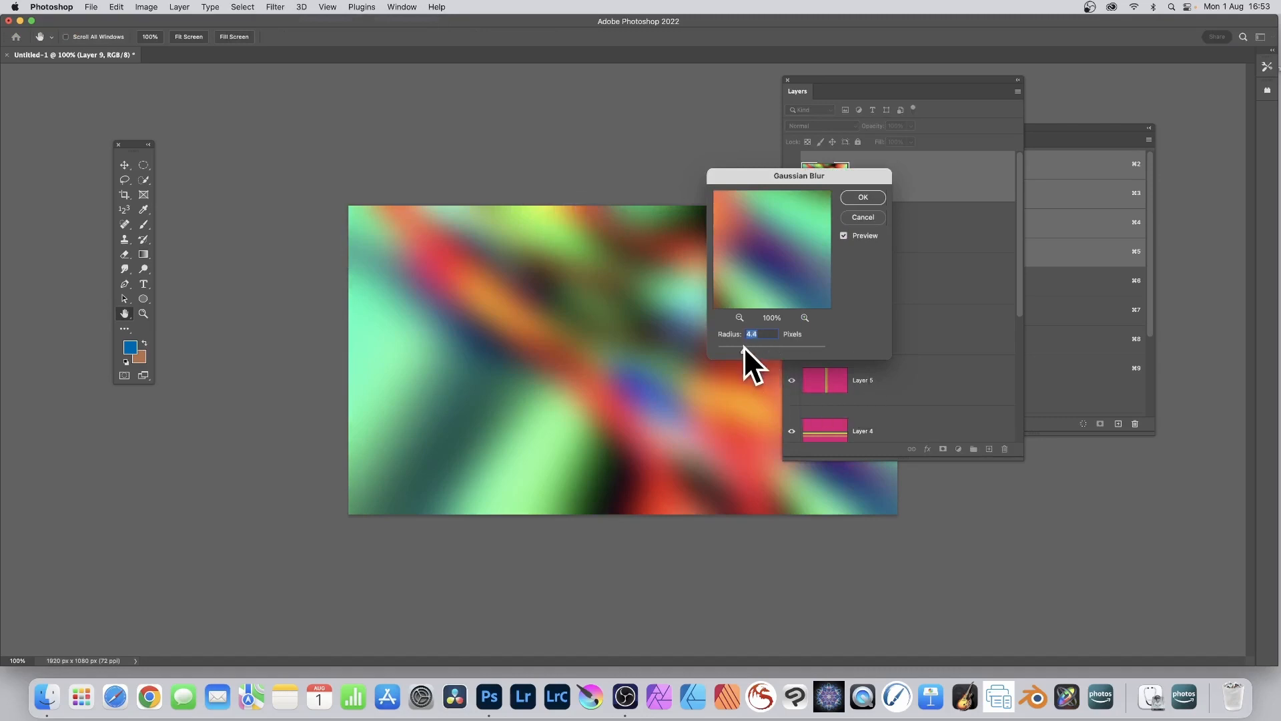
pyautogui.moveTo(743, 346); pyautogui.dragTo(765, 350)
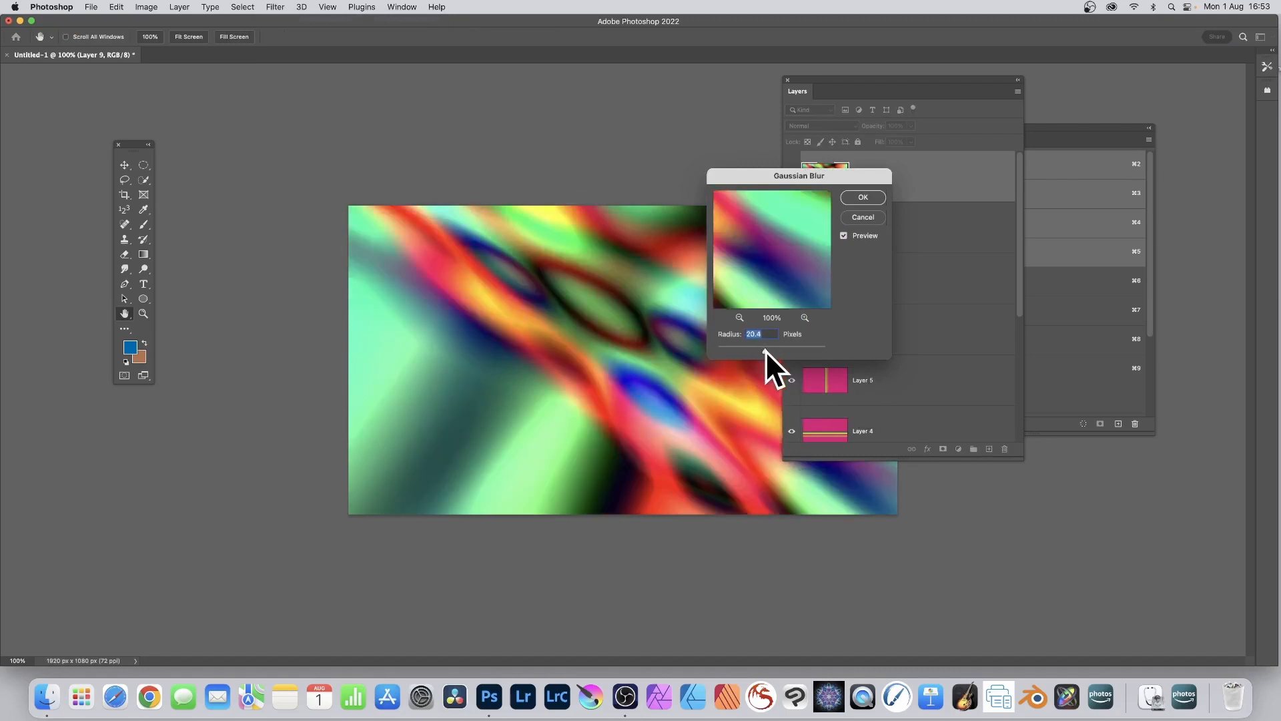
pyautogui.click(864, 198)
pyautogui.press('g')
pyautogui.click(146, 7)
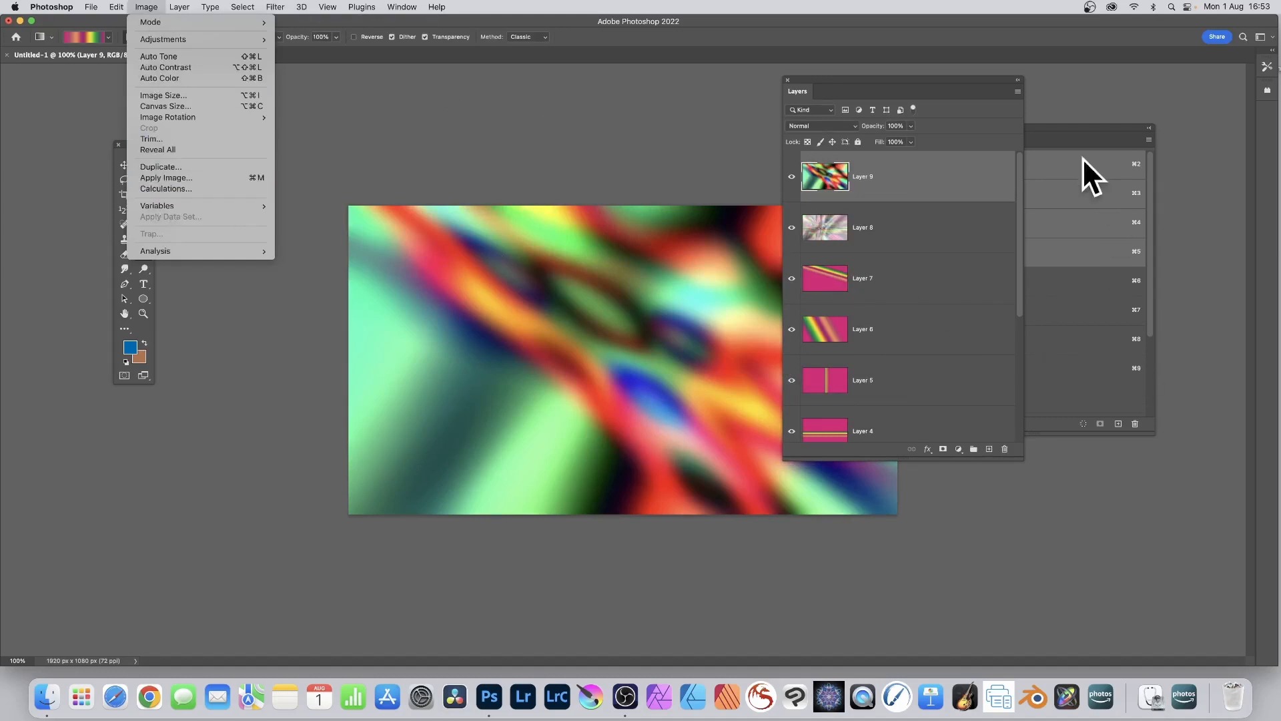
pyautogui.click(1042, 130)
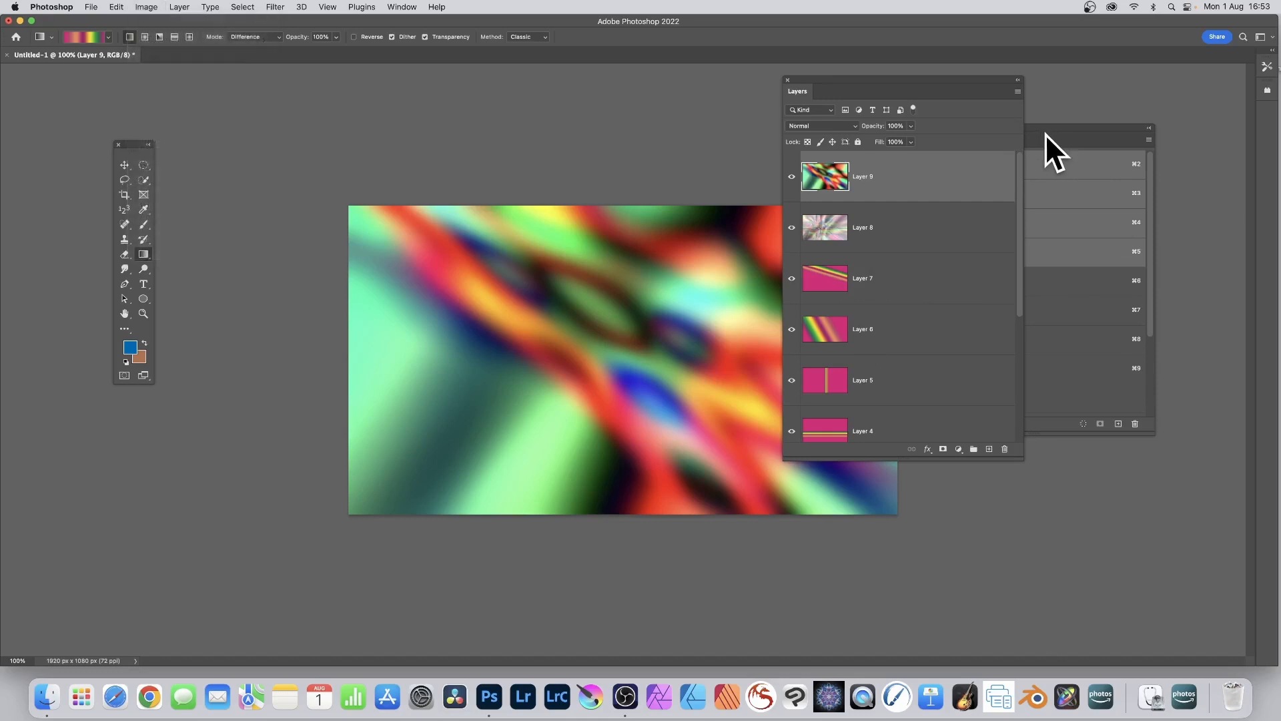
# - Apply a Wave distortion to the Alpha 3 channel with one sine generator, wavelength 10 to 98 and amplitude 5 to 348
pyautogui.moveTo(1045, 134); pyautogui.dragTo(979, 121)
pyautogui.click(891, 327)
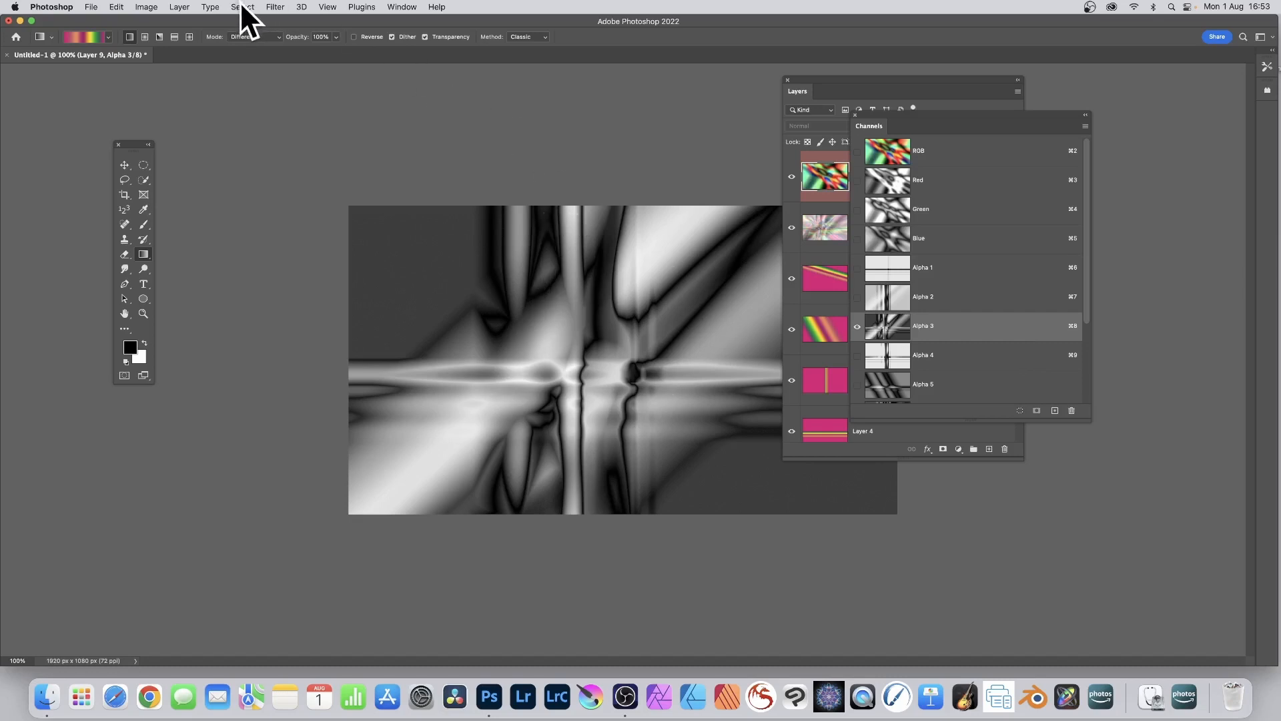
pyautogui.click(275, 8)
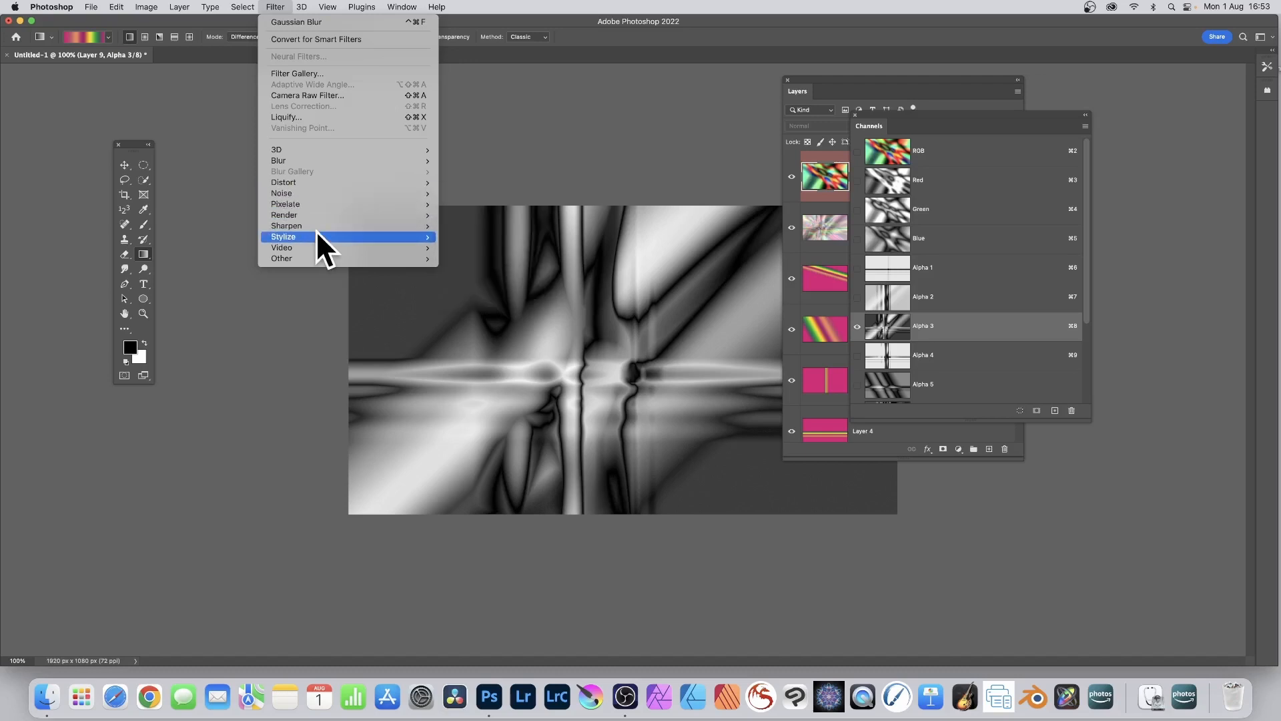
pyautogui.moveTo(316, 230)
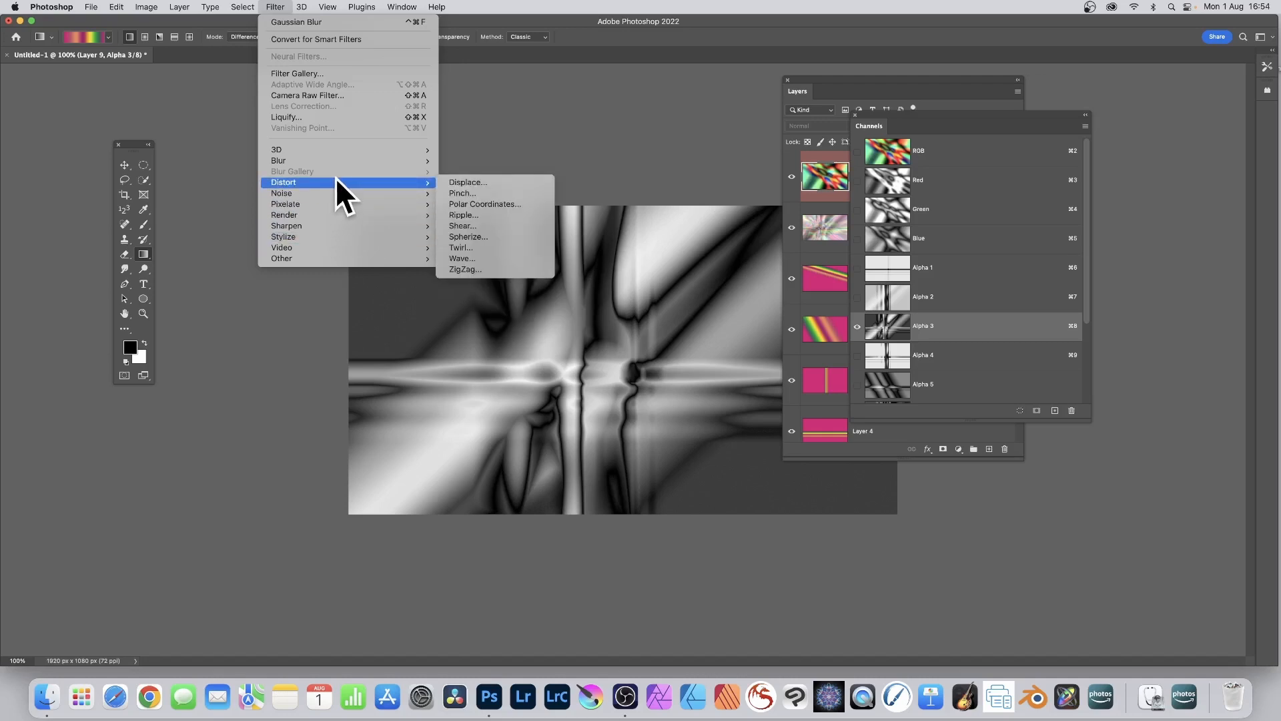
pyautogui.moveTo(417, 248)
pyautogui.moveTo(375, 179)
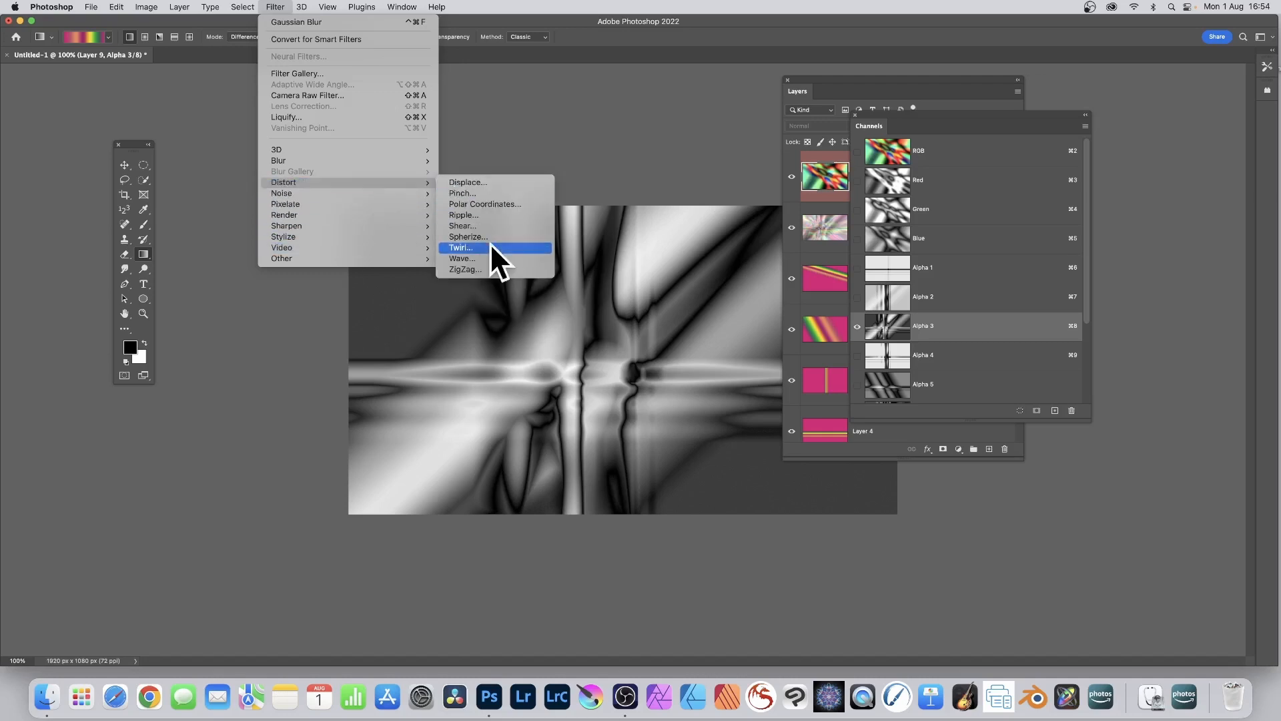
pyautogui.click(475, 257)
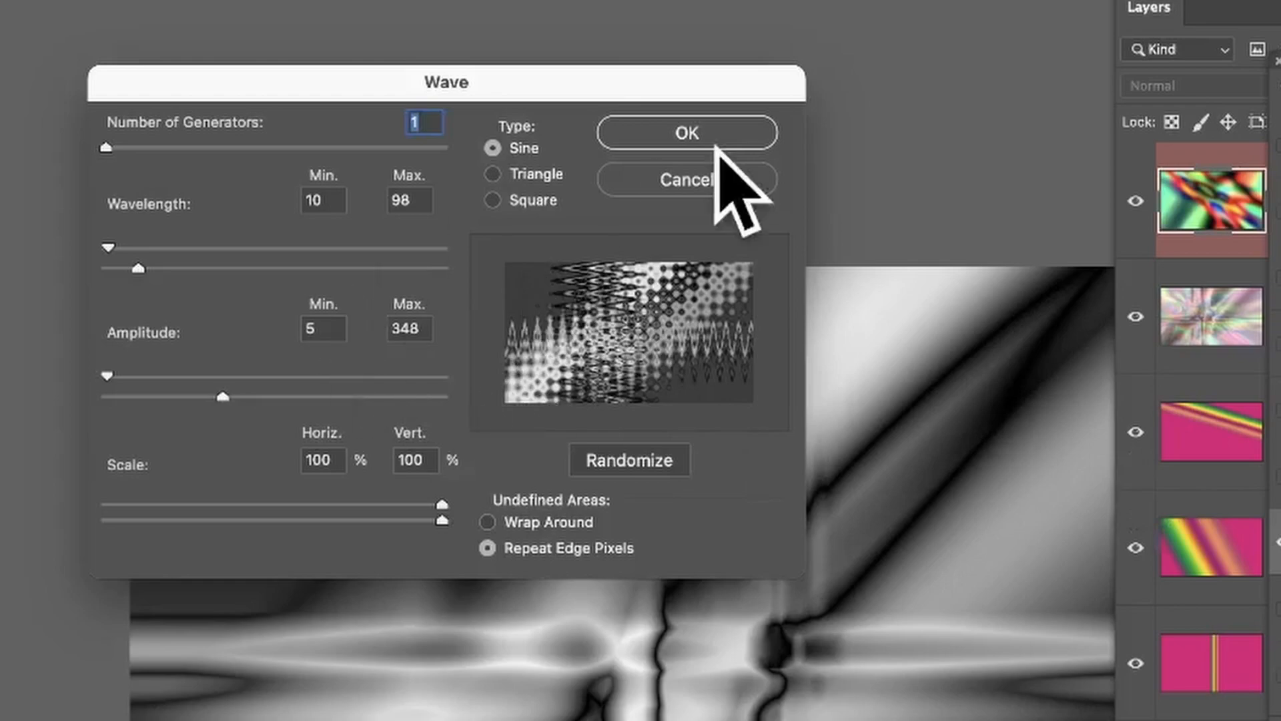
pyautogui.click(596, 148)
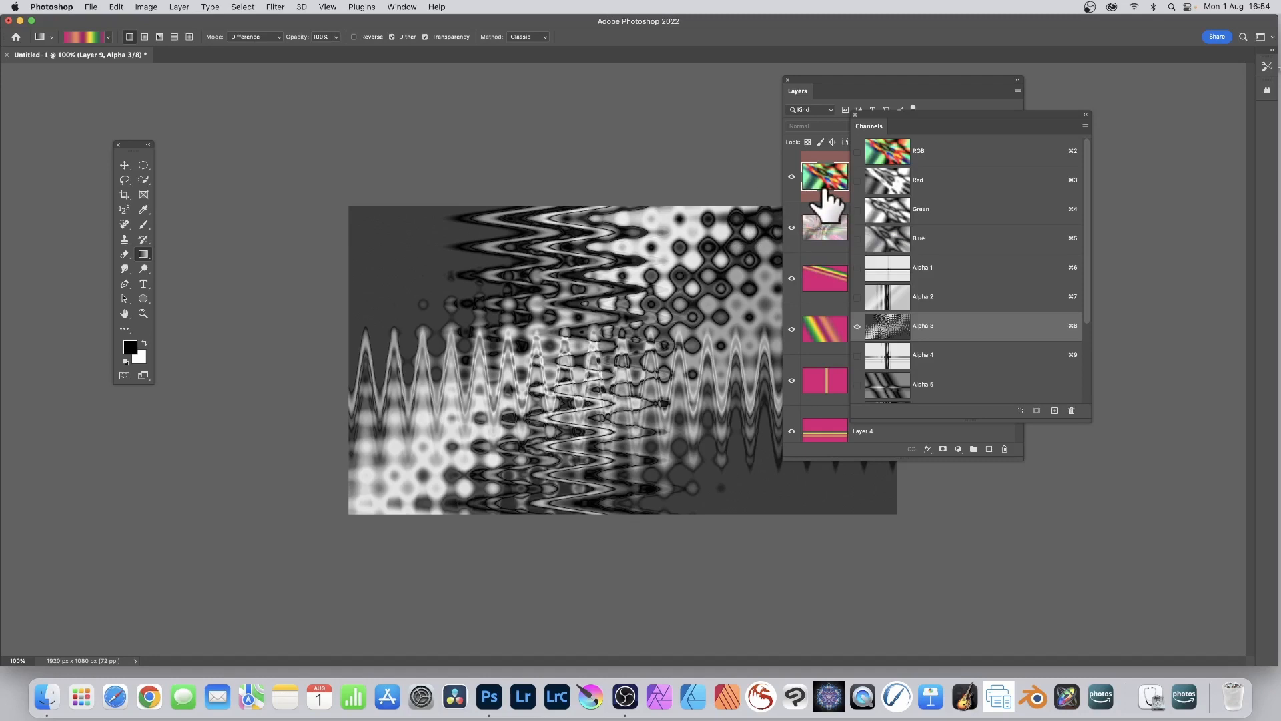
# - Set up Calculations with merged Alpha 3 as source 1 and the Alpha 1 channel with Layer 7 as source 2
pyautogui.click(149, 7)
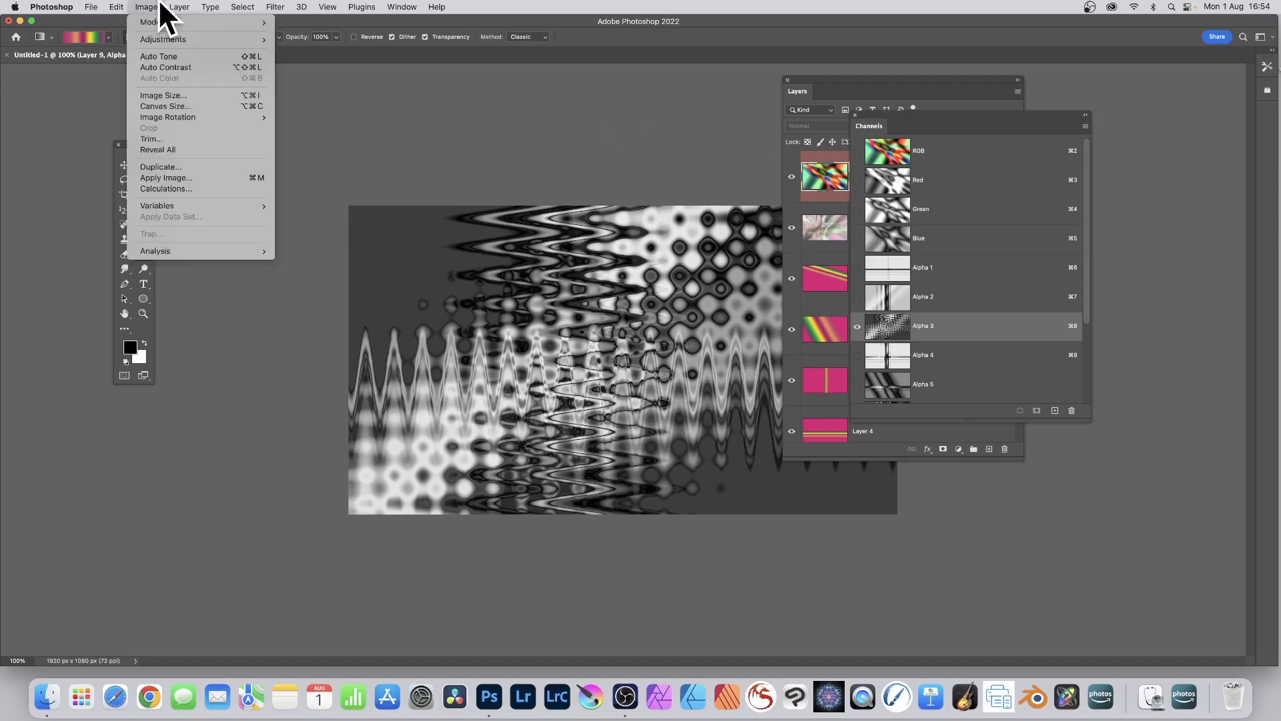
pyautogui.click(158, 188)
pyautogui.moveTo(982, 150); pyautogui.dragTo(541, 99)
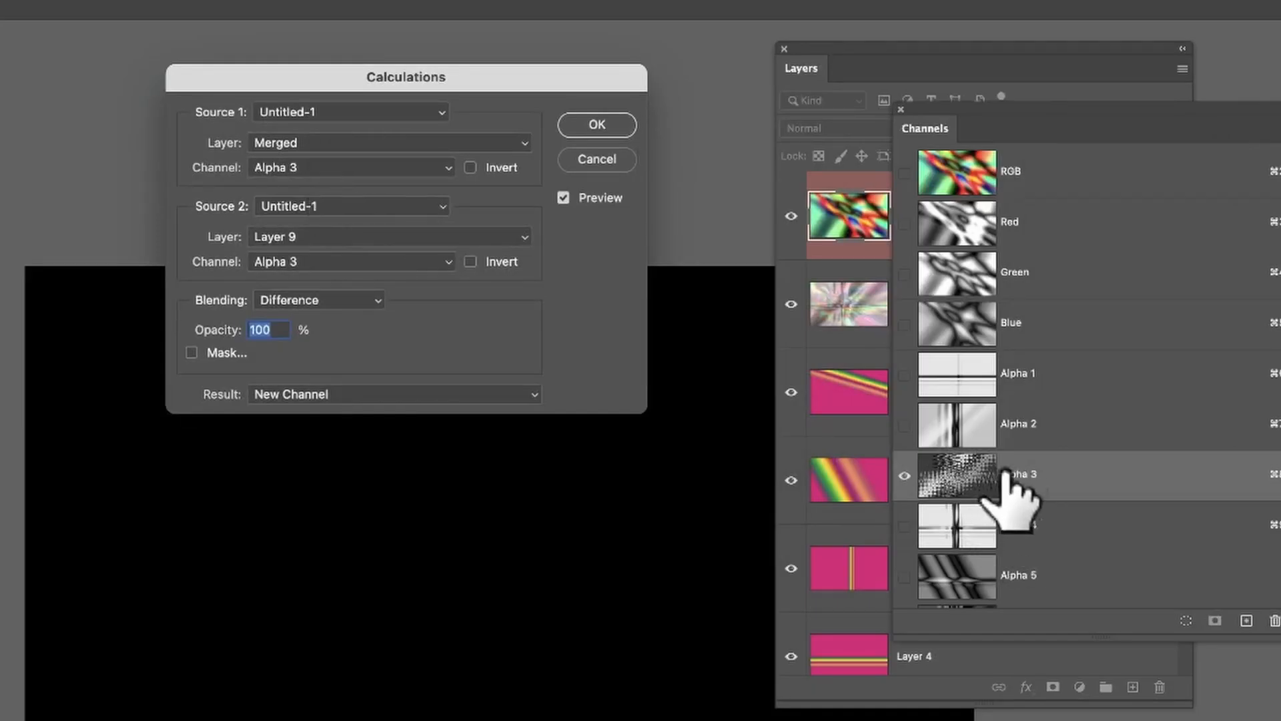
pyautogui.click(325, 237)
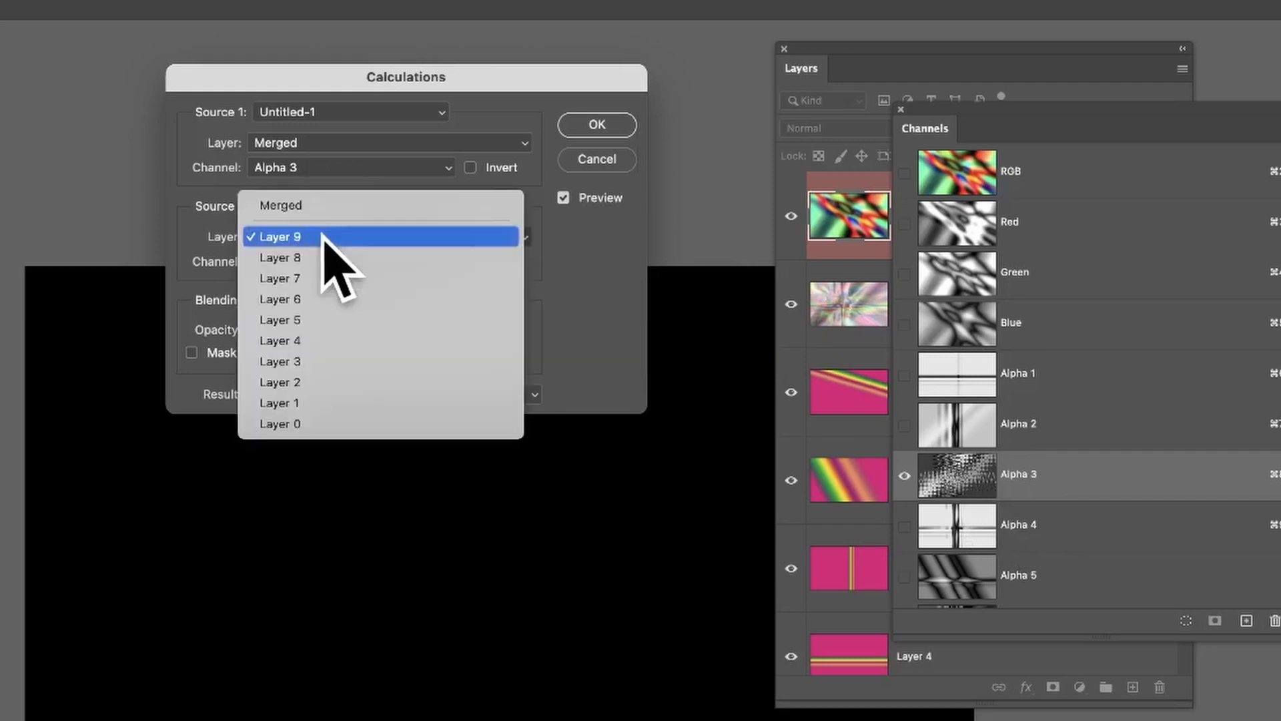
pyautogui.click(320, 274)
# - Set the Calculations blending to Hard Mix at 100% opacity and output the result as a new channel
pyautogui.click(317, 300)
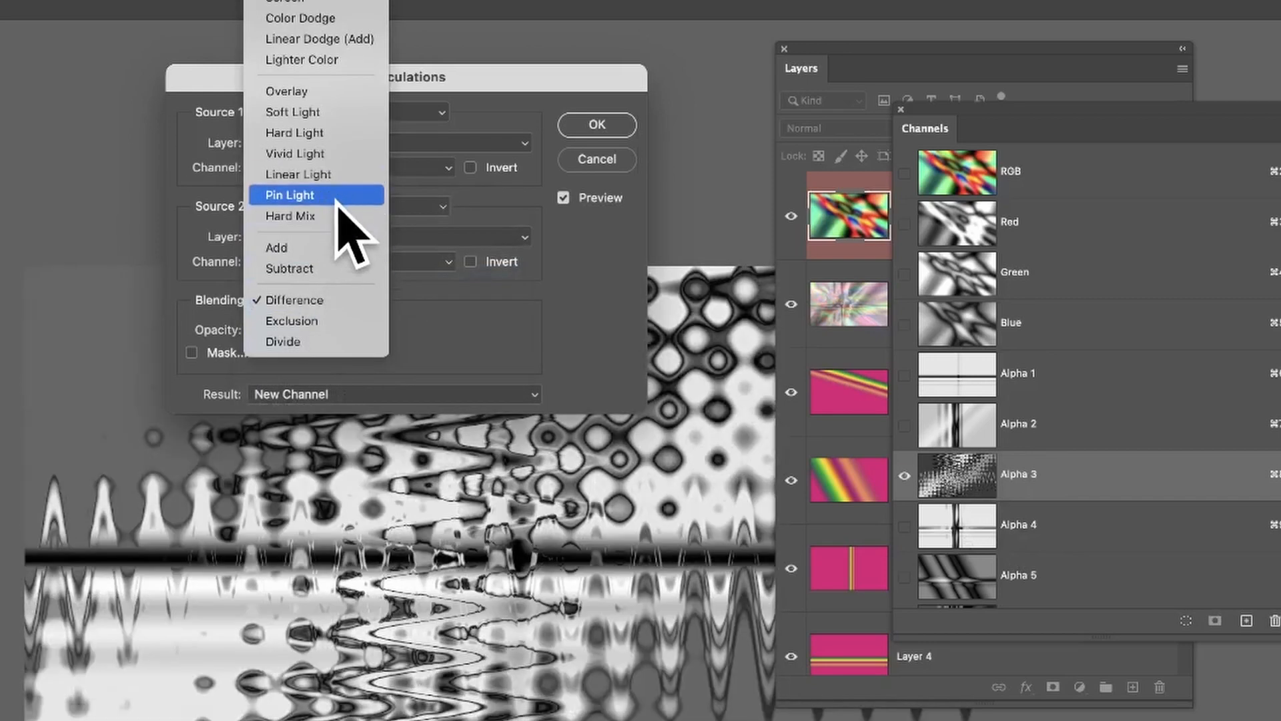
pyautogui.click(361, 215)
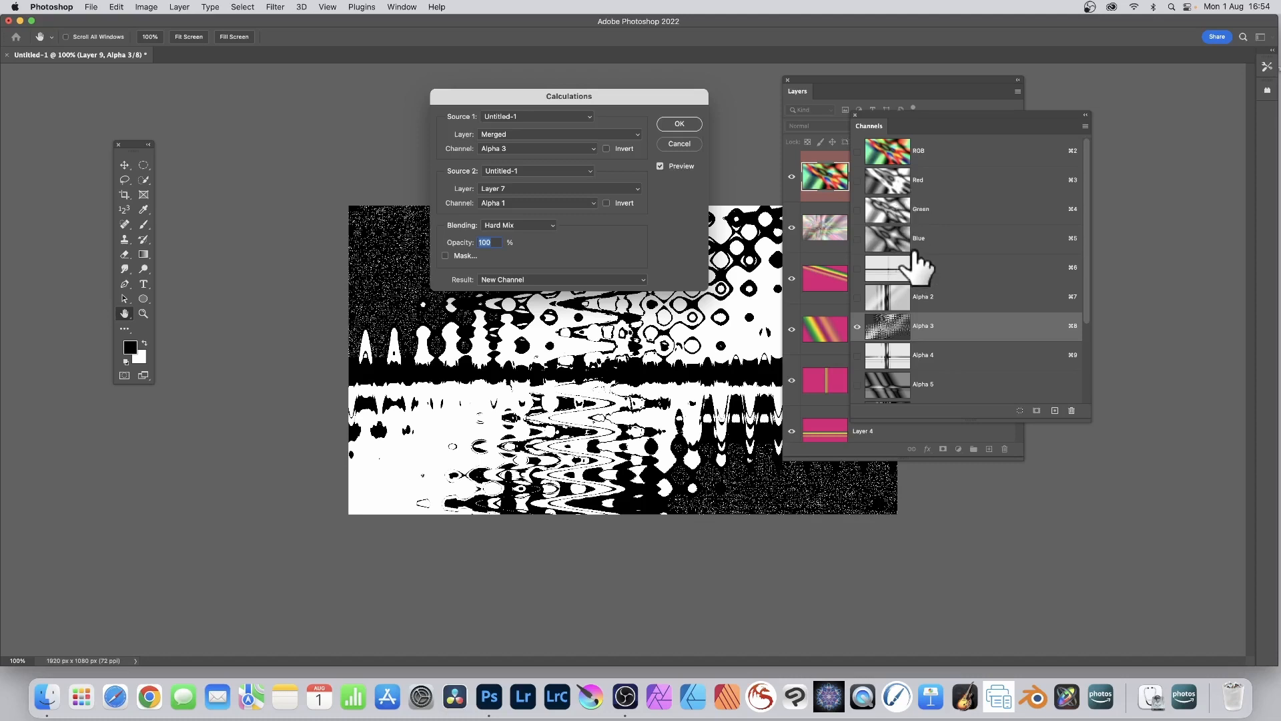
pyautogui.scroll(-4, 909, 328)
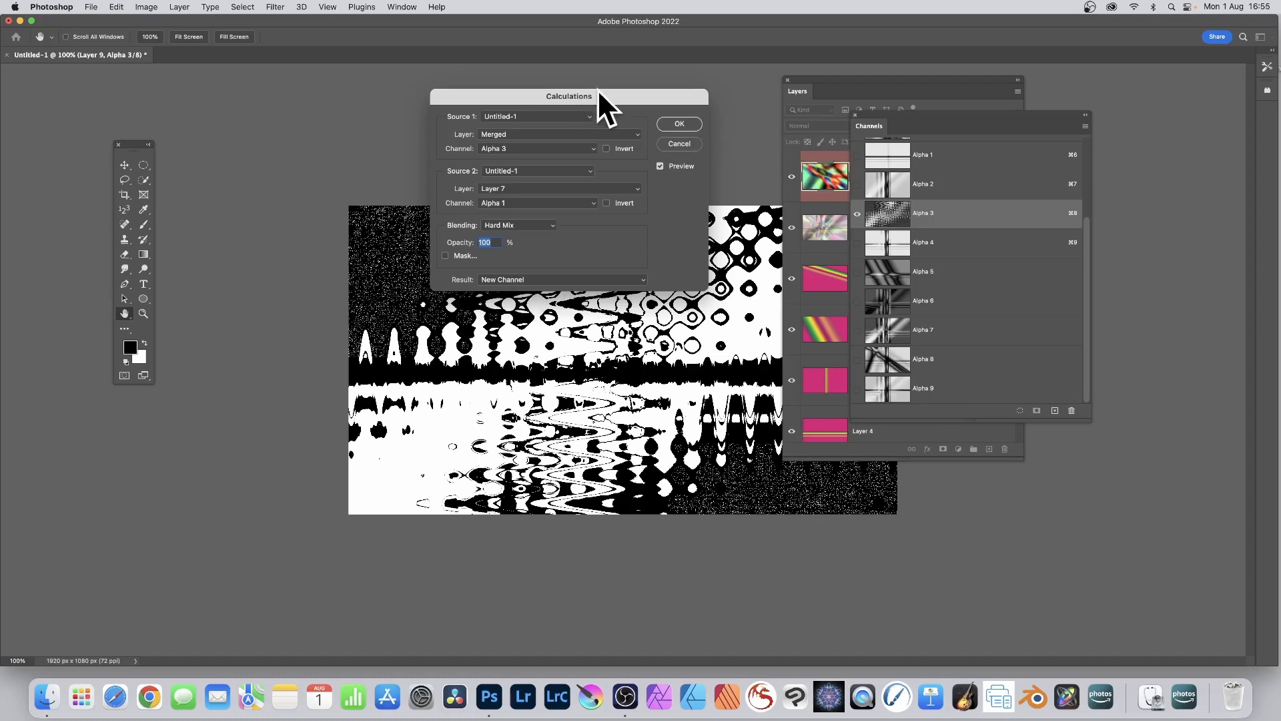
pyautogui.click(678, 123)
pyautogui.press('g')
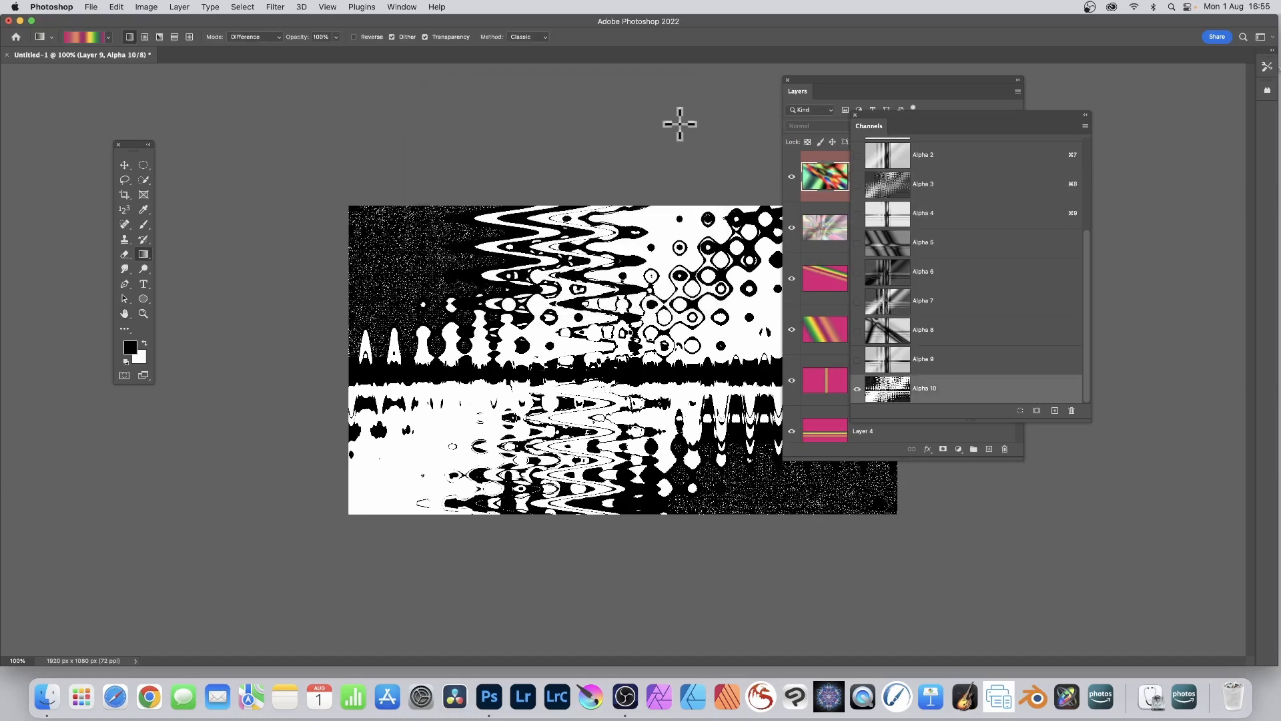